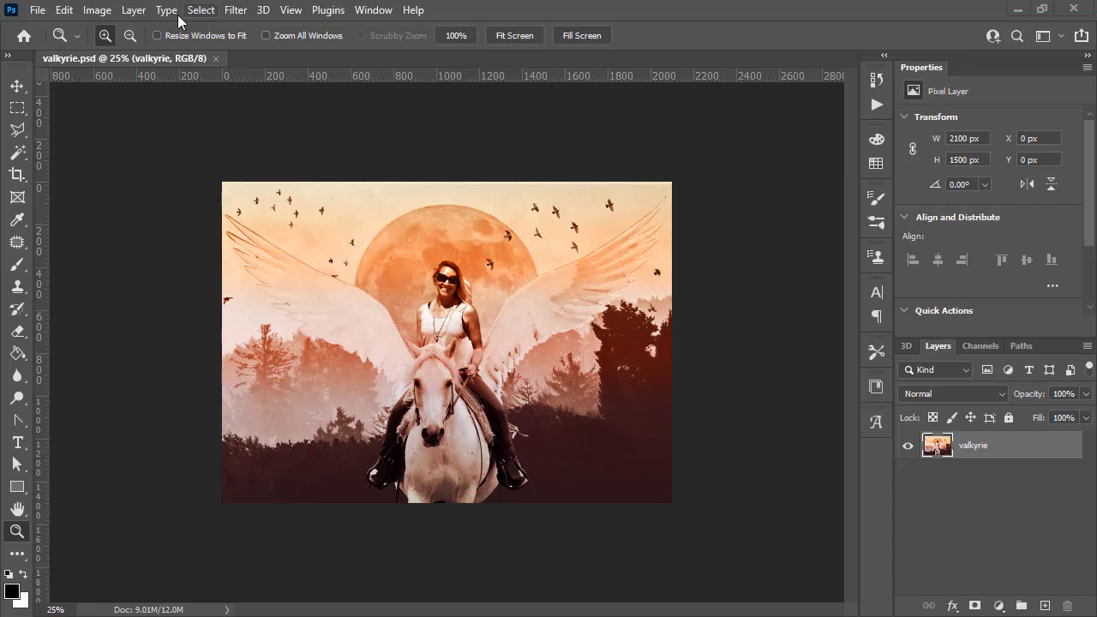
- Open the image size settings to check the document's dimensions and resolution, then close without changes
click(99, 9)
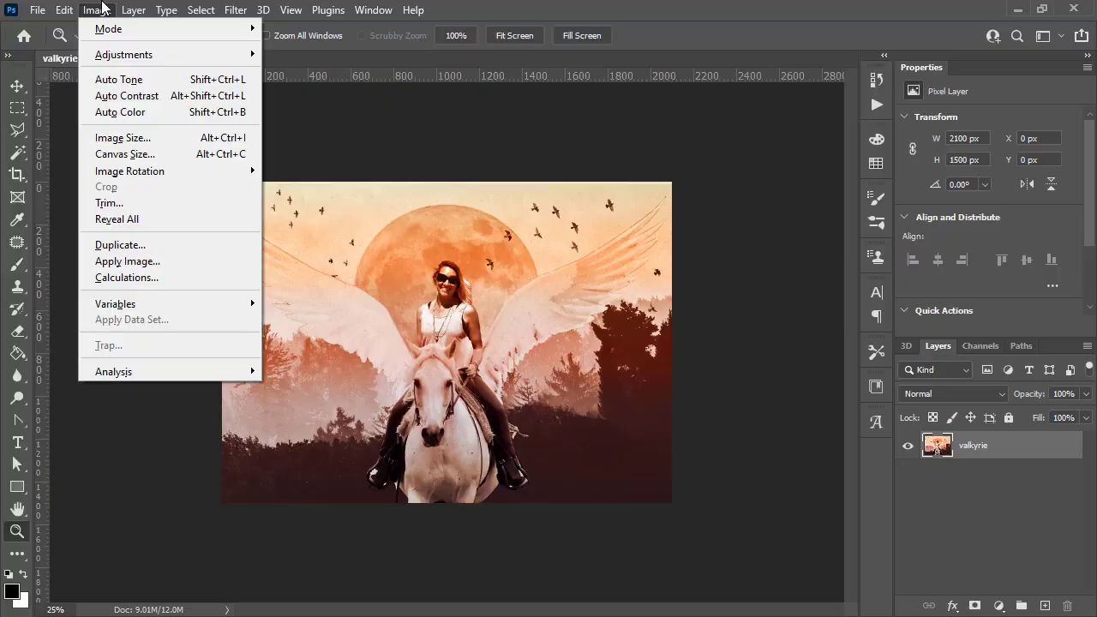
click(129, 138)
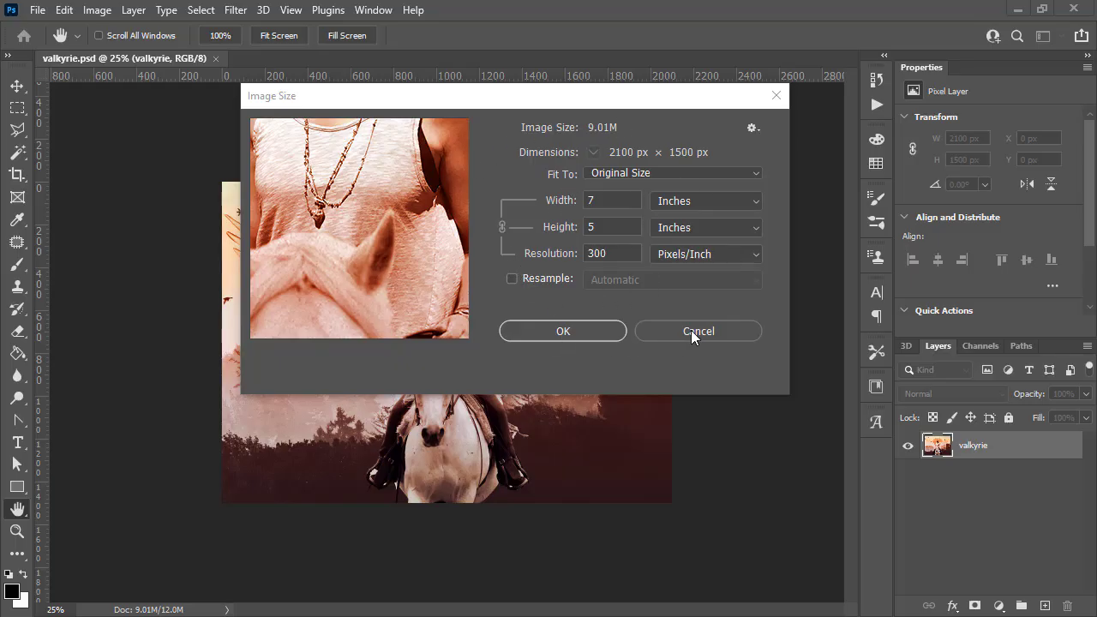
click(717, 329)
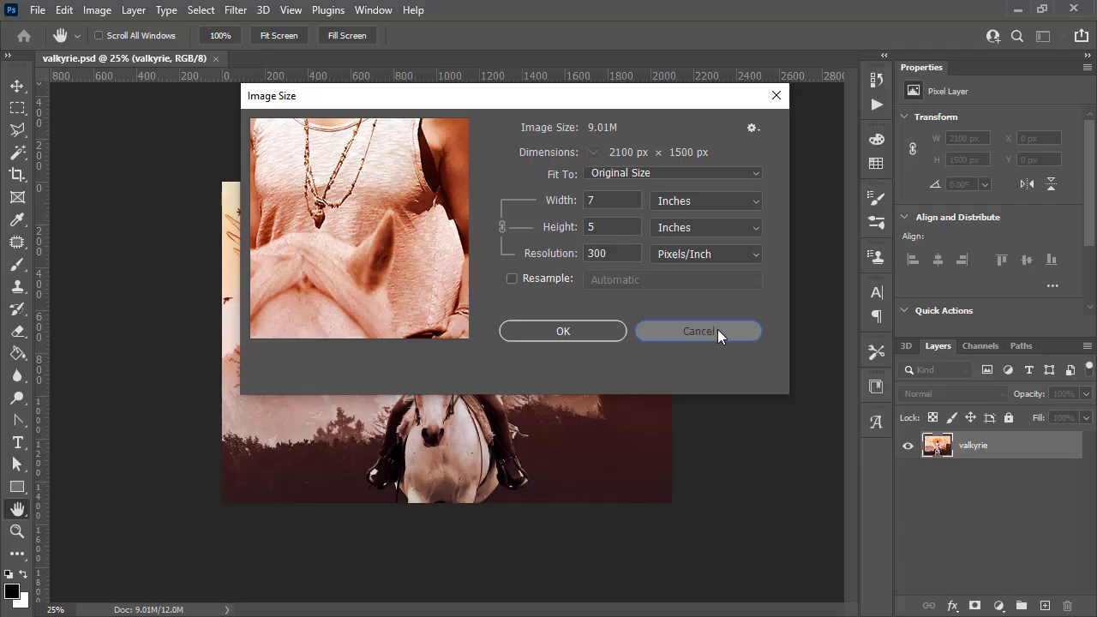
- Convert the image's color mode to CMYK Color
click(98, 10)
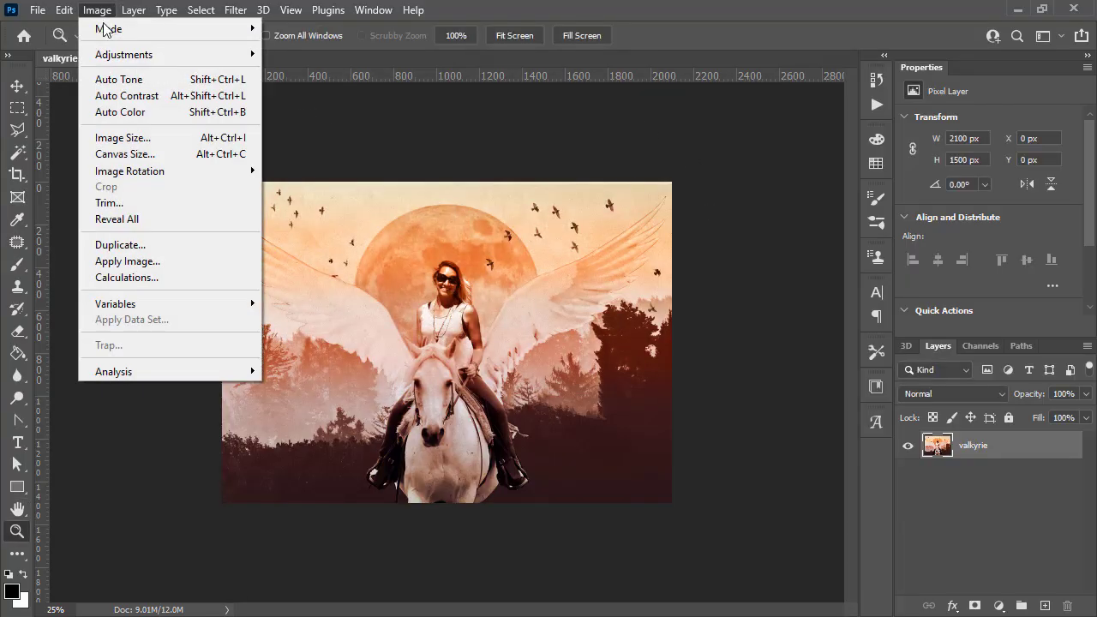
mouse_move(125, 29)
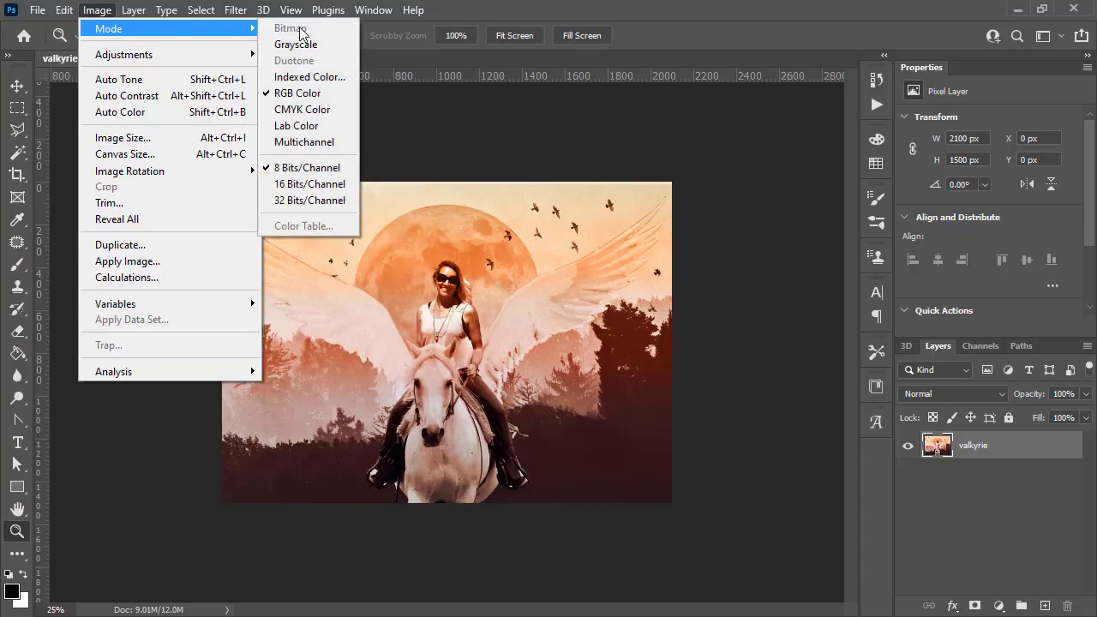
click(331, 109)
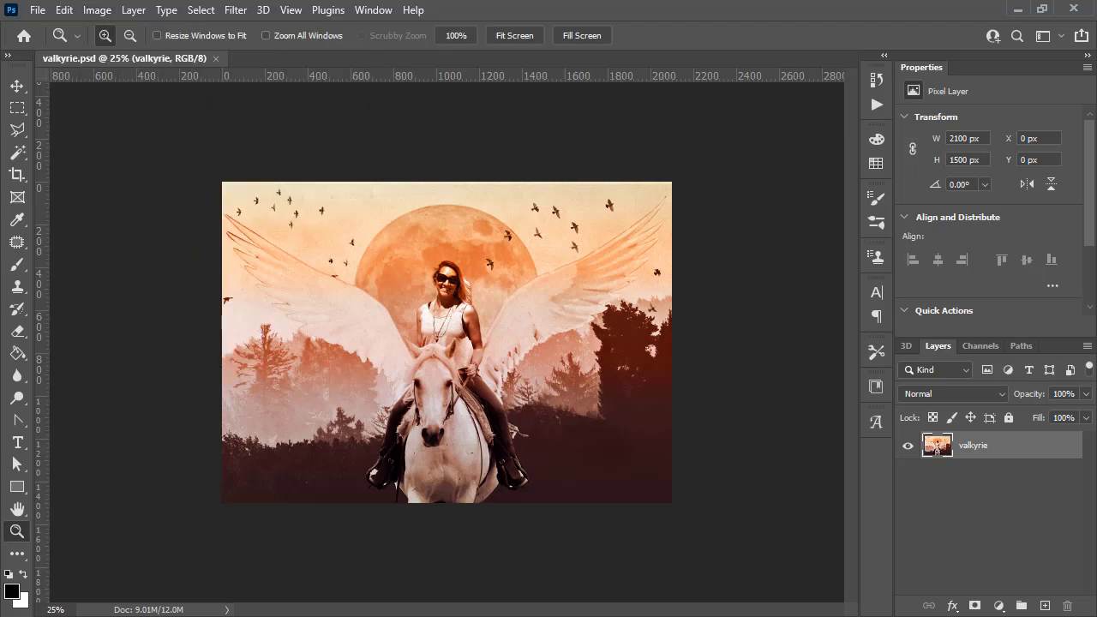
- Inspect the individual Cyan, Magenta, Yellow and Black channels by toggling their visibility, then restore the full CMYK view
click(978, 344)
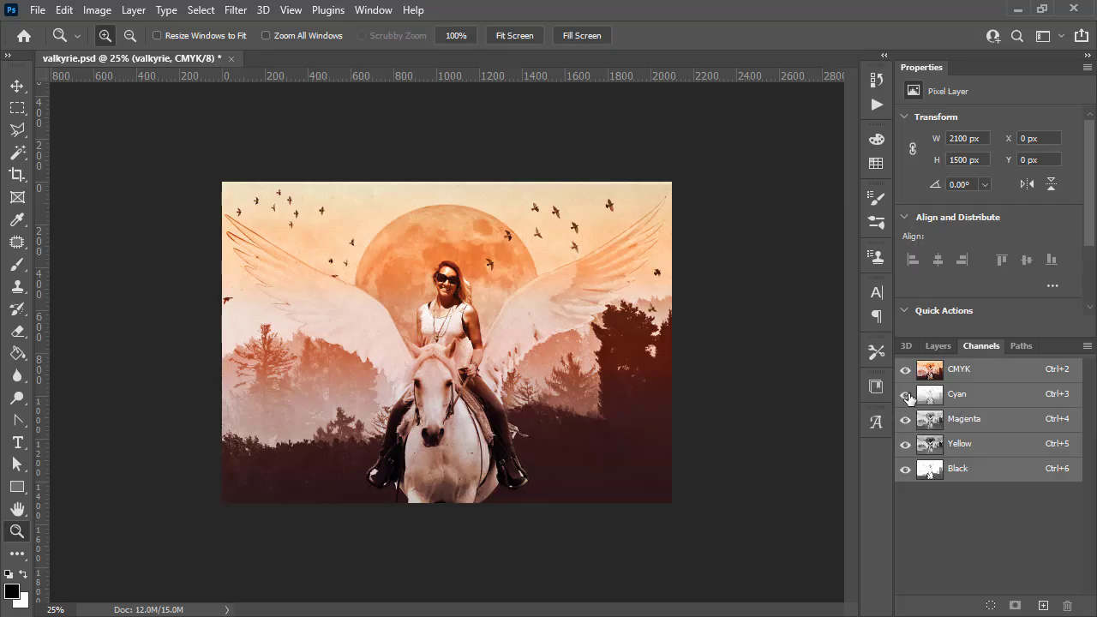
alt+click(905, 469)
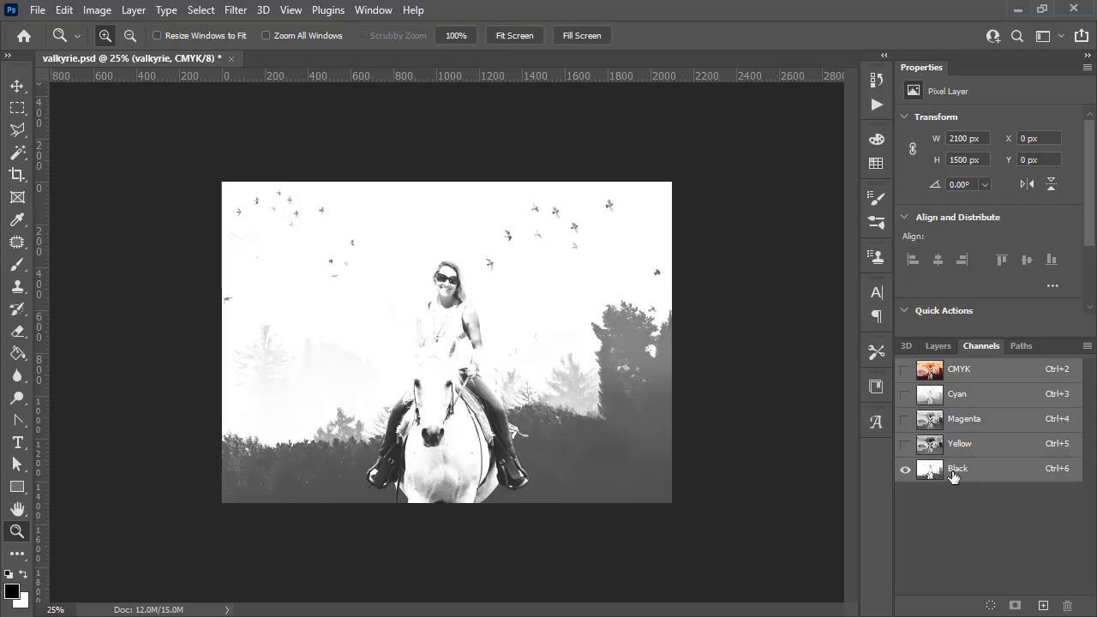
click(904, 443)
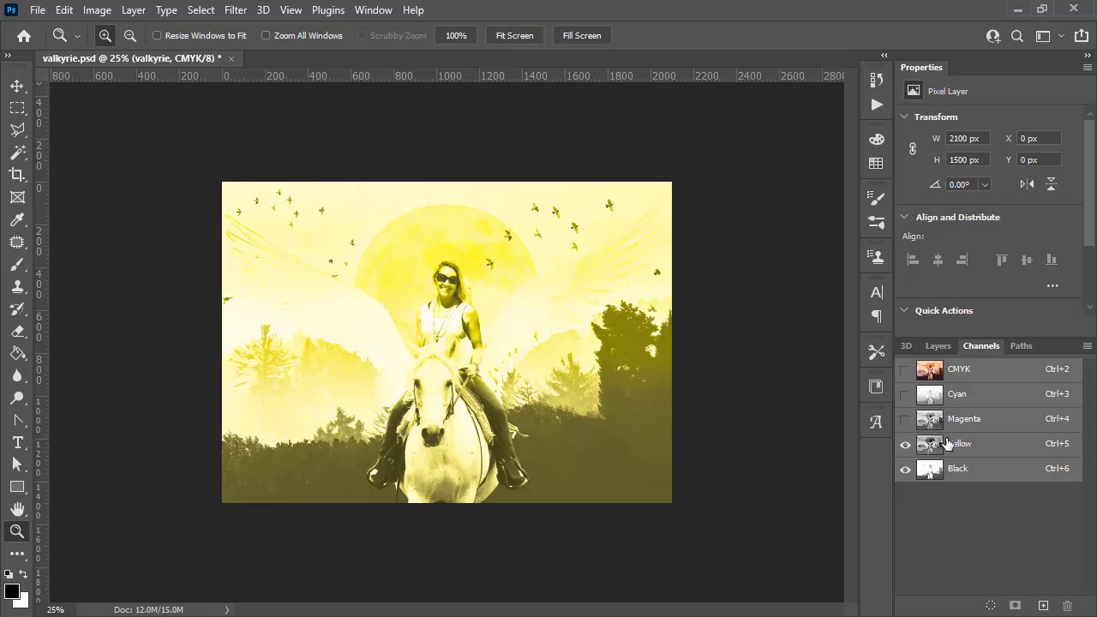
click(905, 444)
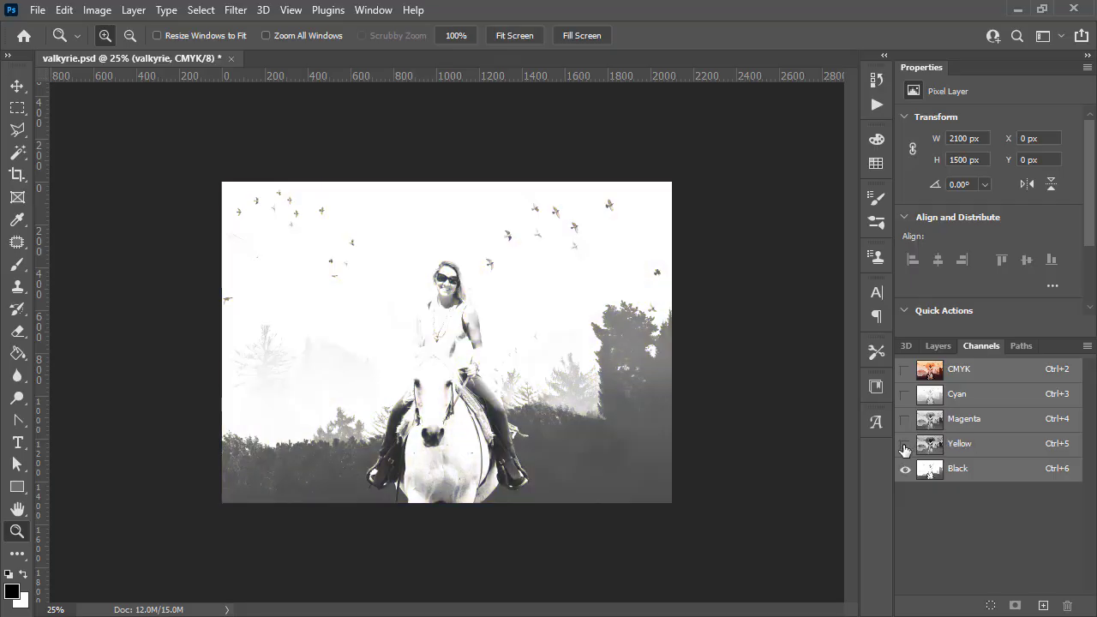
click(905, 419)
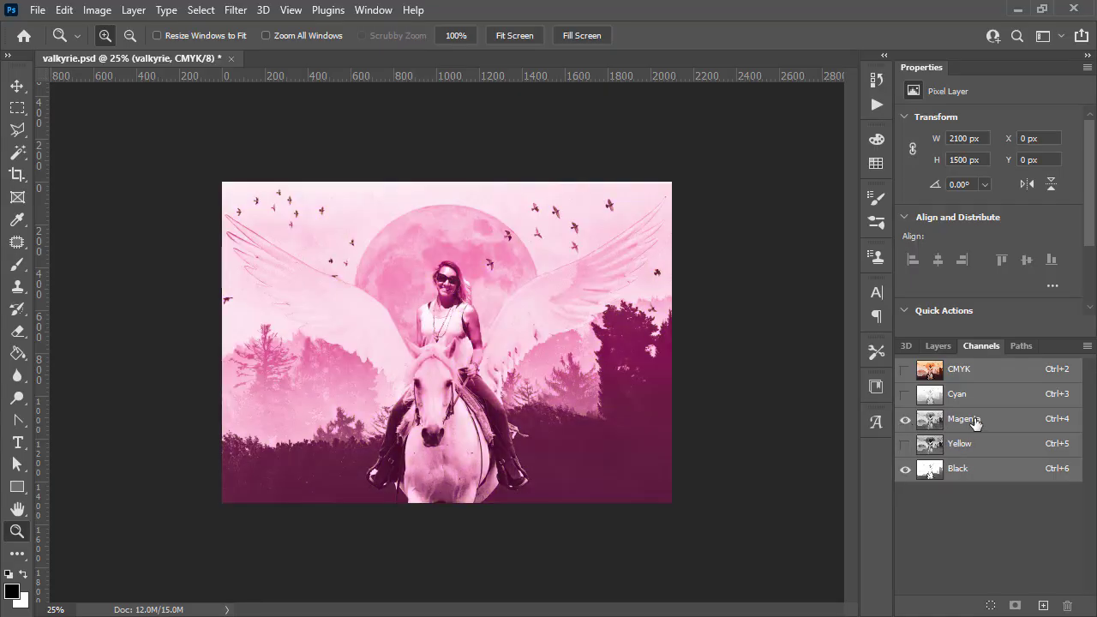
click(905, 469)
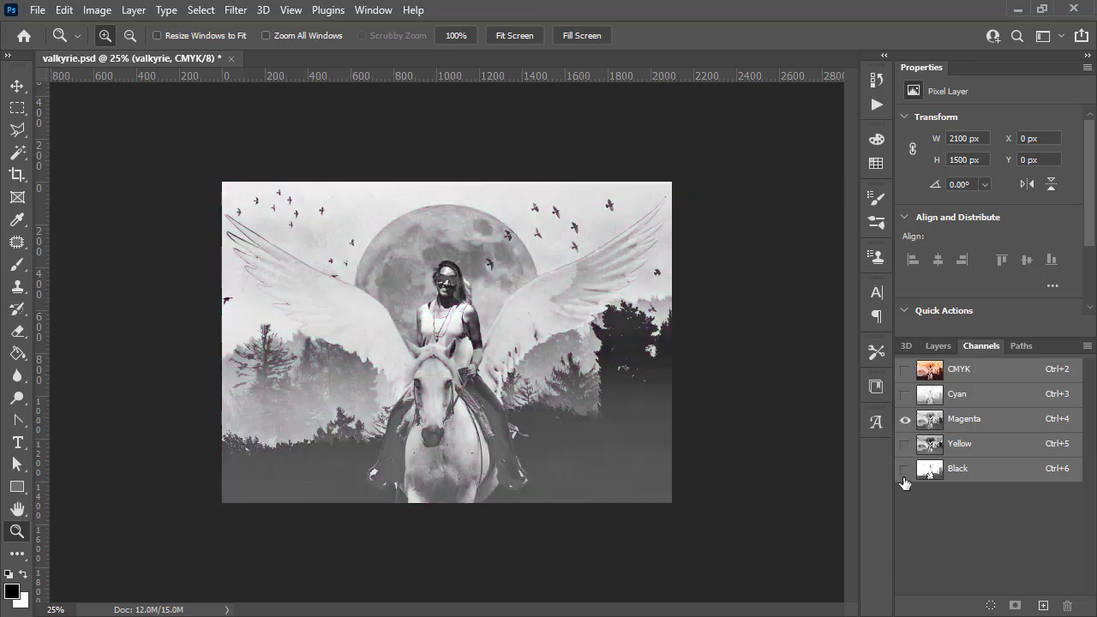
click(905, 394)
click(966, 395)
click(905, 419)
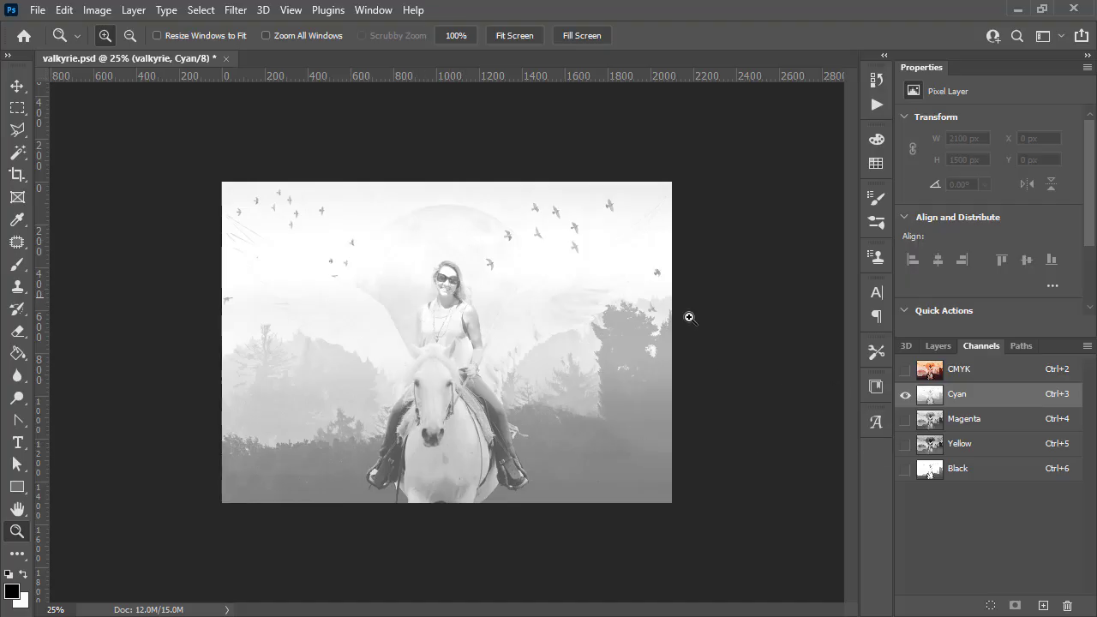
click(905, 370)
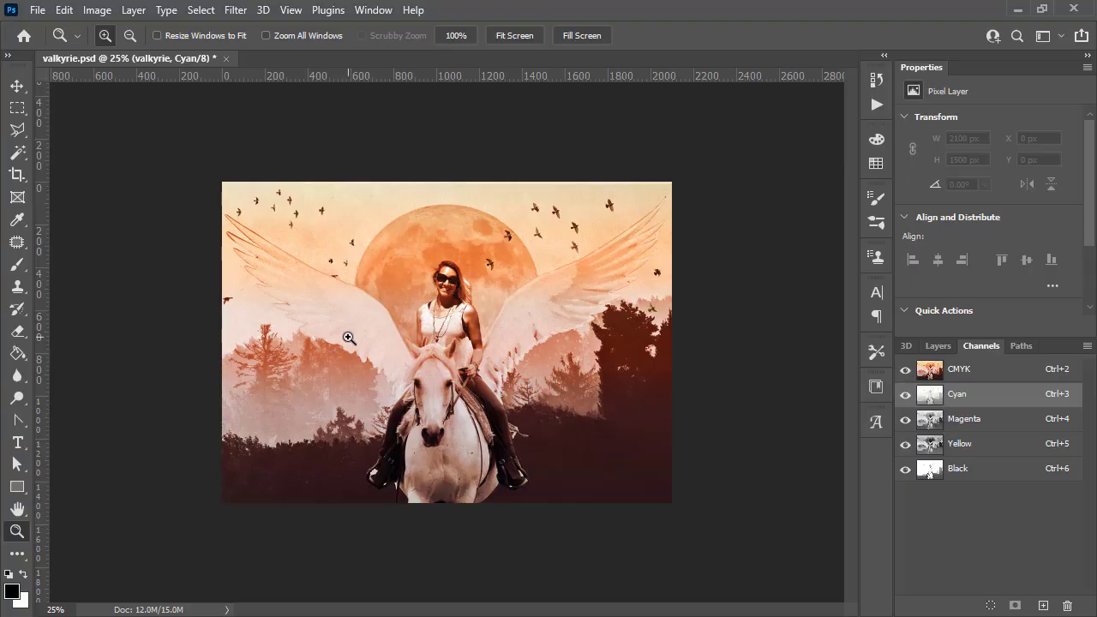
click(905, 399)
click(905, 396)
click(905, 396)
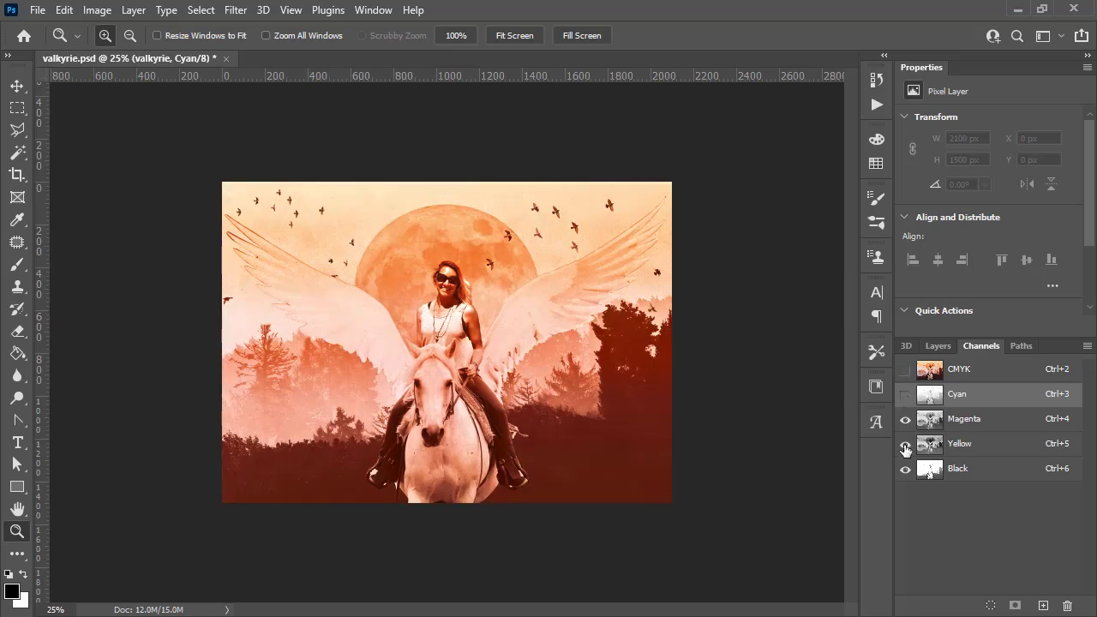
click(905, 445)
click(905, 469)
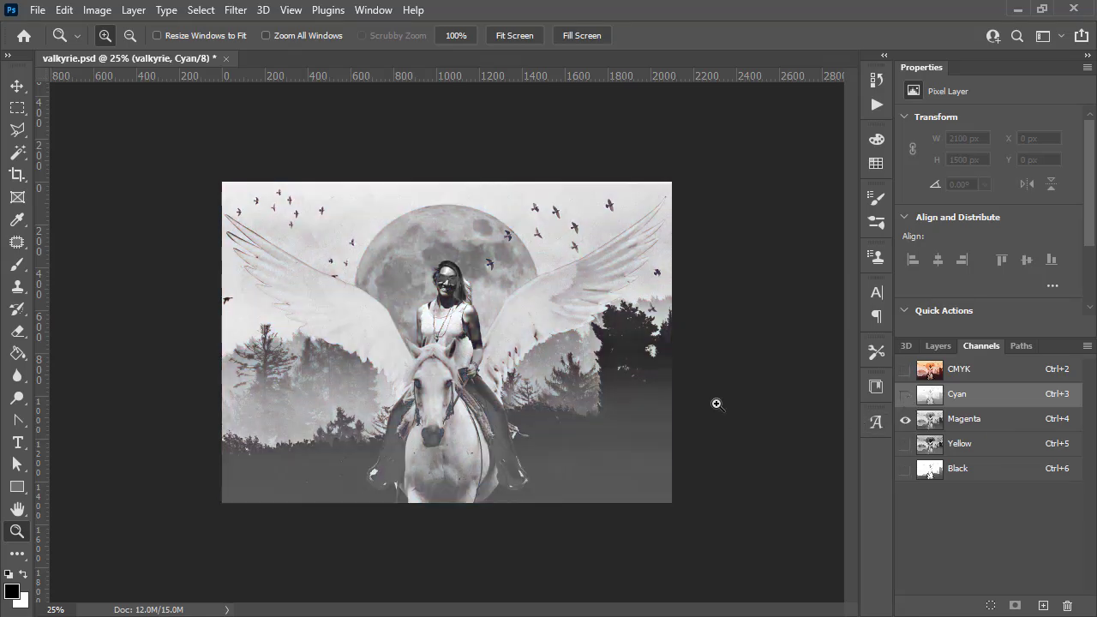
click(905, 444)
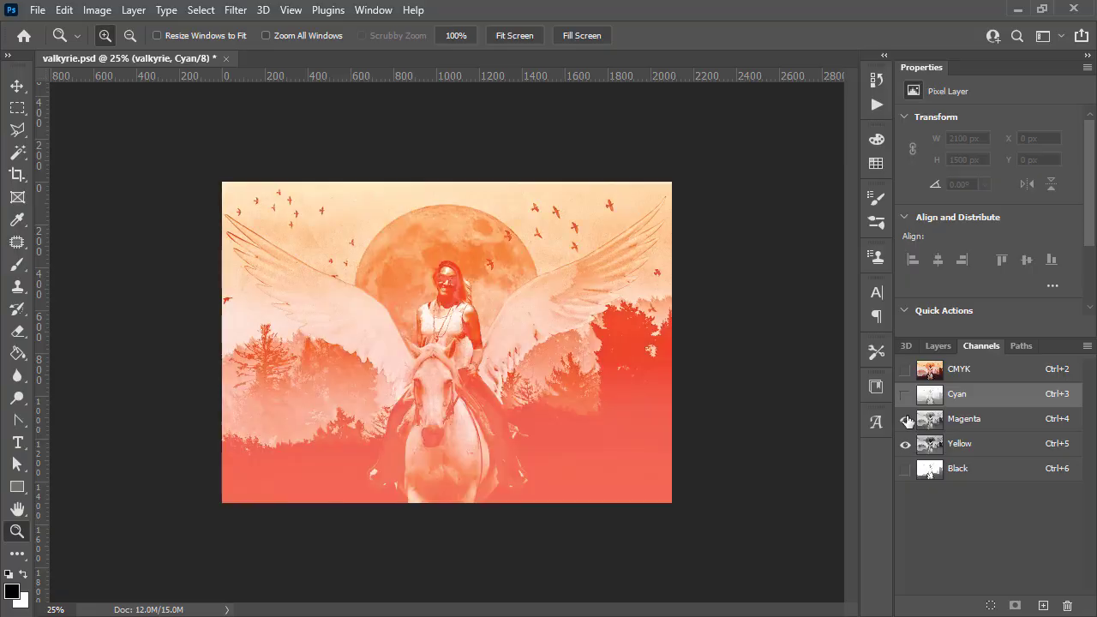
click(905, 419)
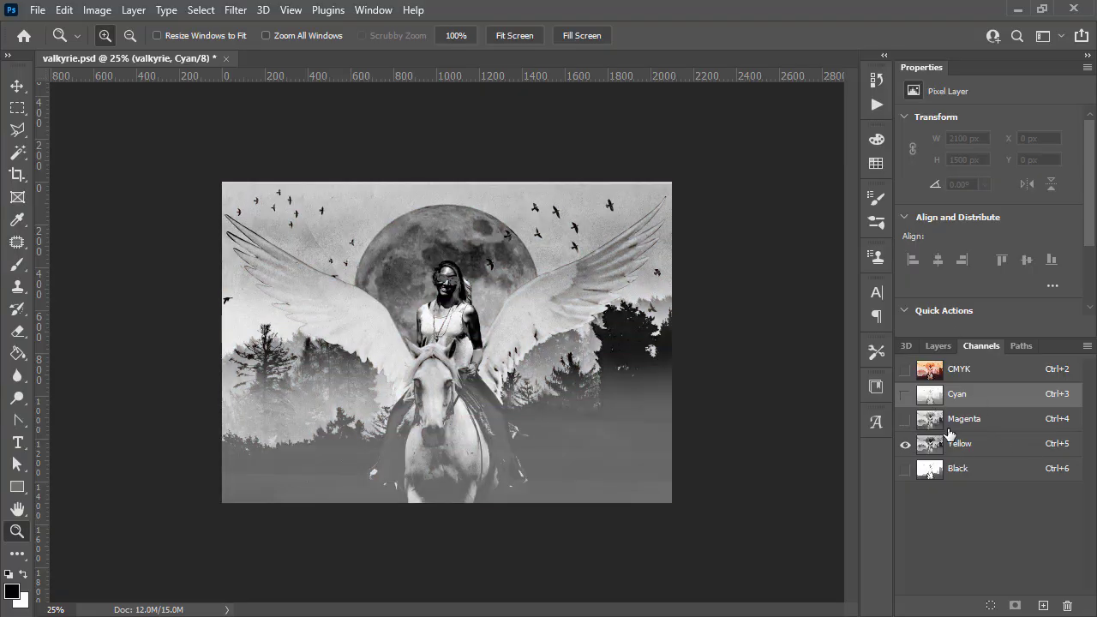
click(905, 370)
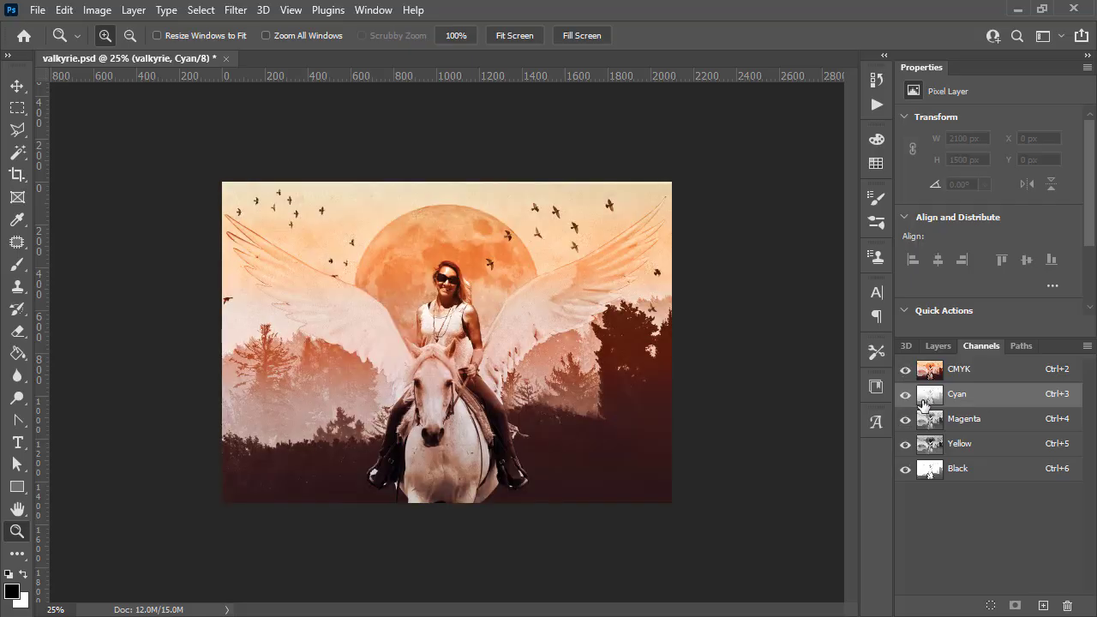
- Split the image's channels into separate grayscale documents
click(1087, 347)
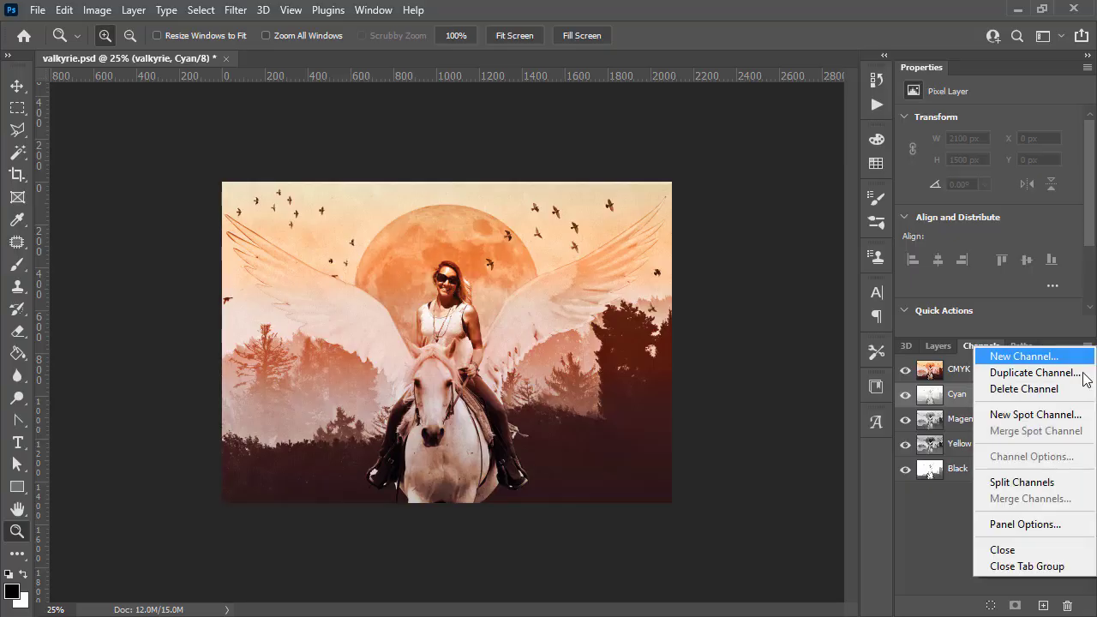
click(1057, 484)
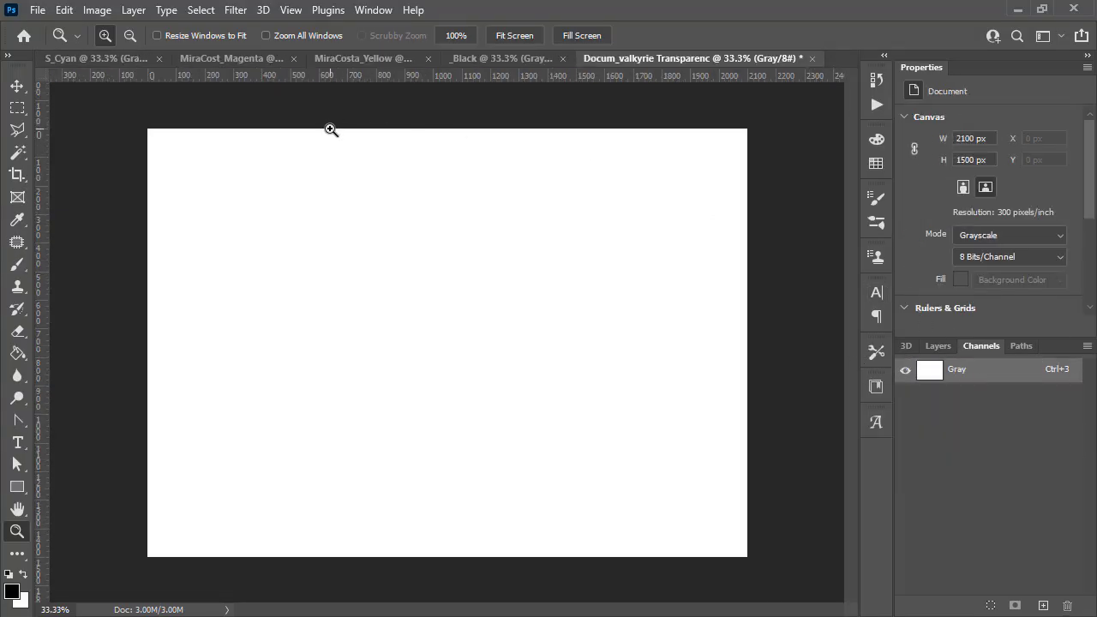
click(112, 54)
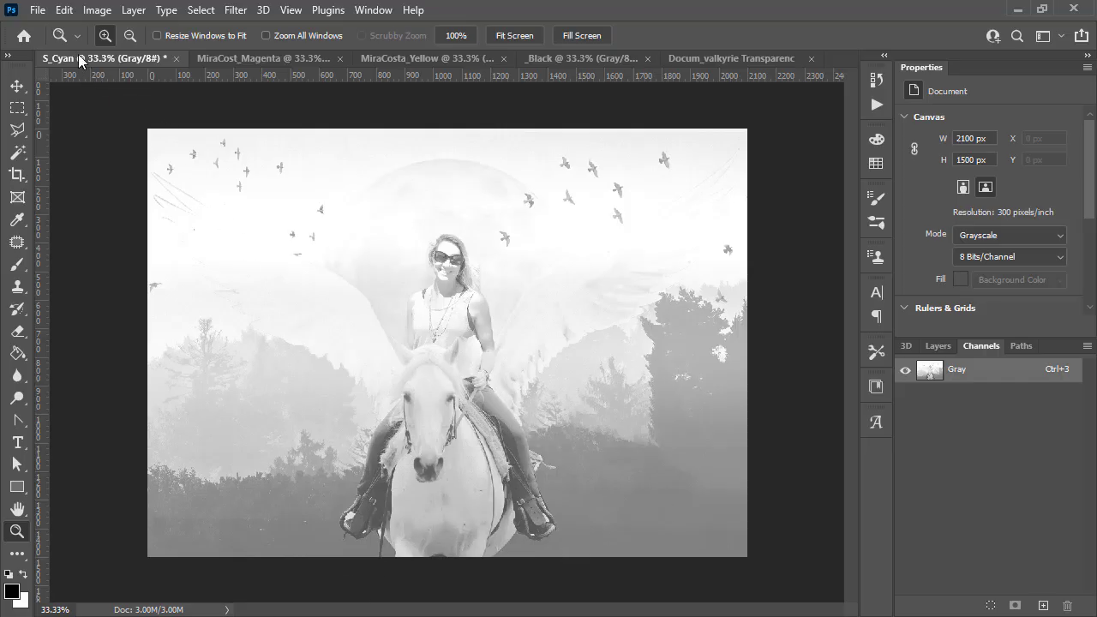
- Close the blank transparency document left over from the split
click(381, 9)
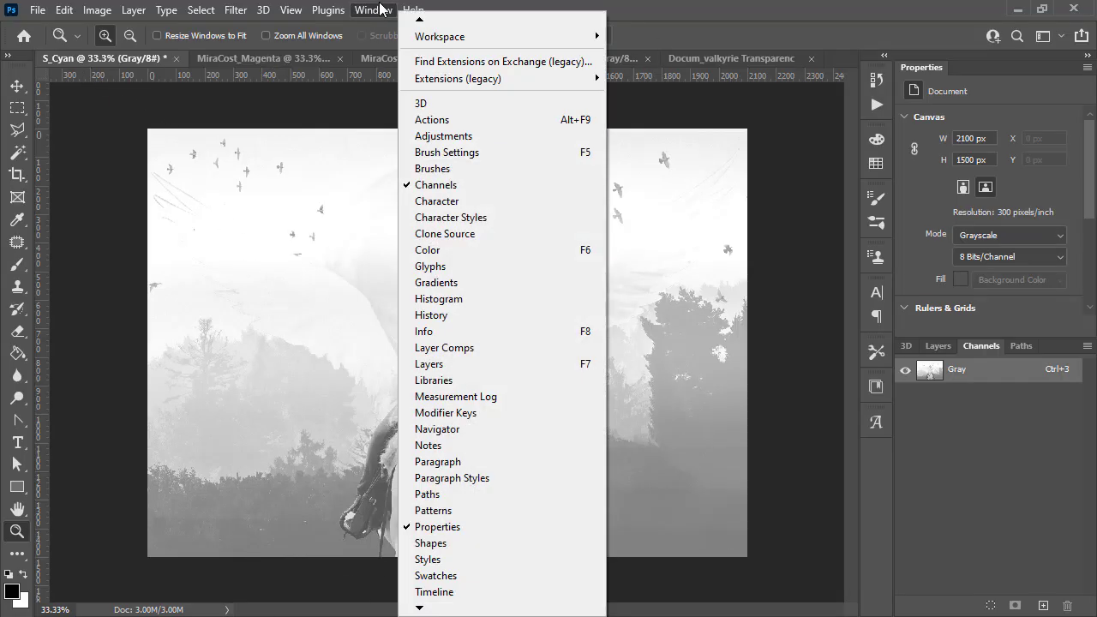
click(385, 10)
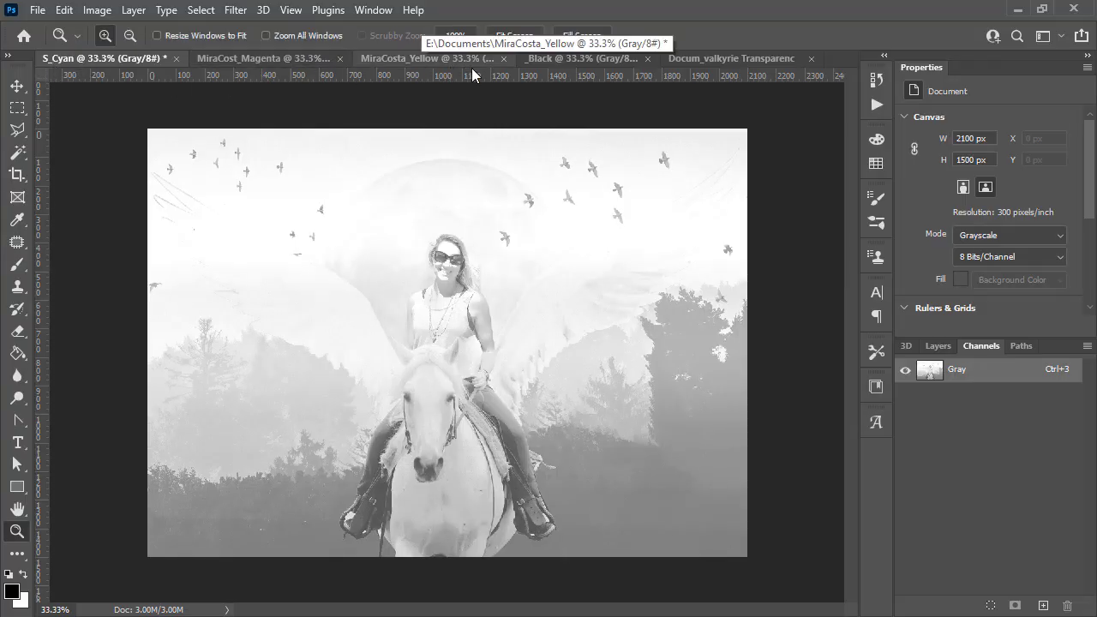
click(710, 58)
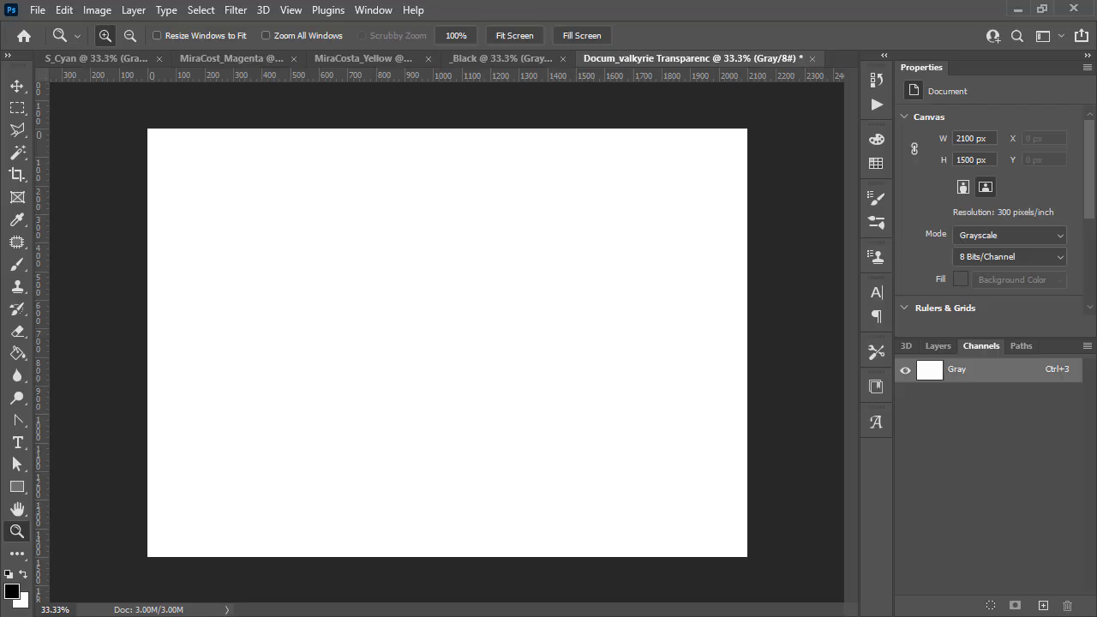
key(ctrl+w)
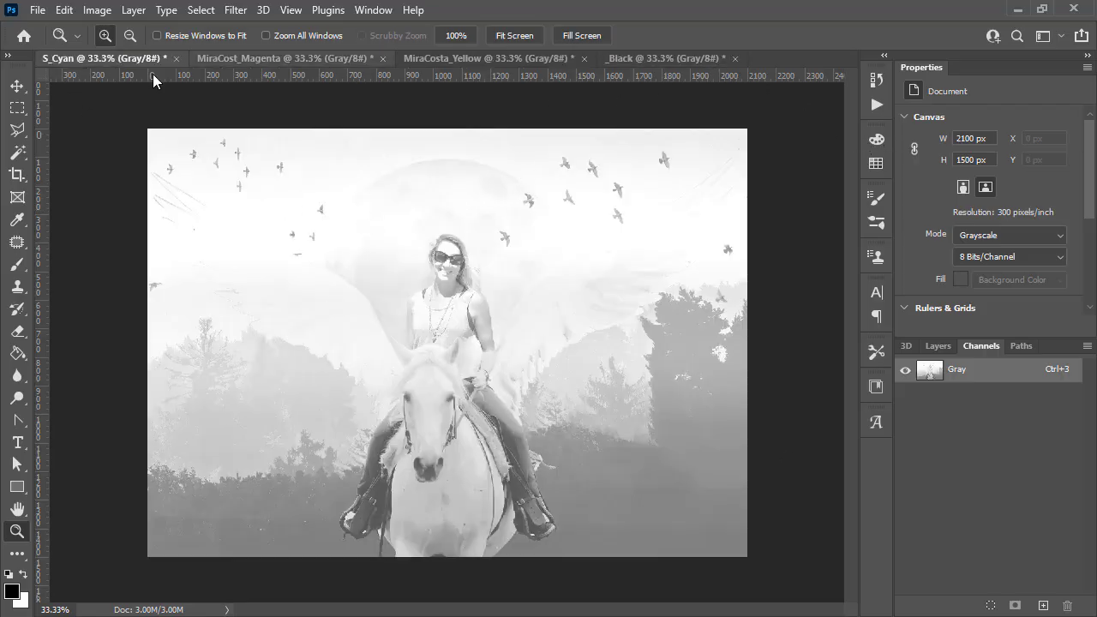
- View each separated channel document in turn, ending on the Cyan document
click(232, 59)
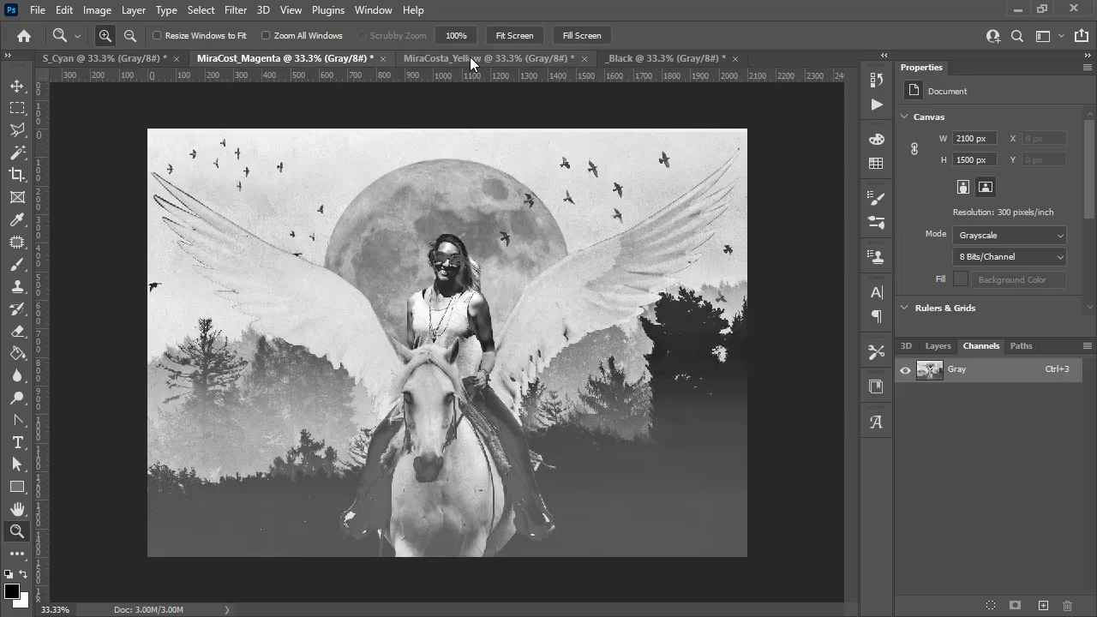
click(472, 58)
click(622, 59)
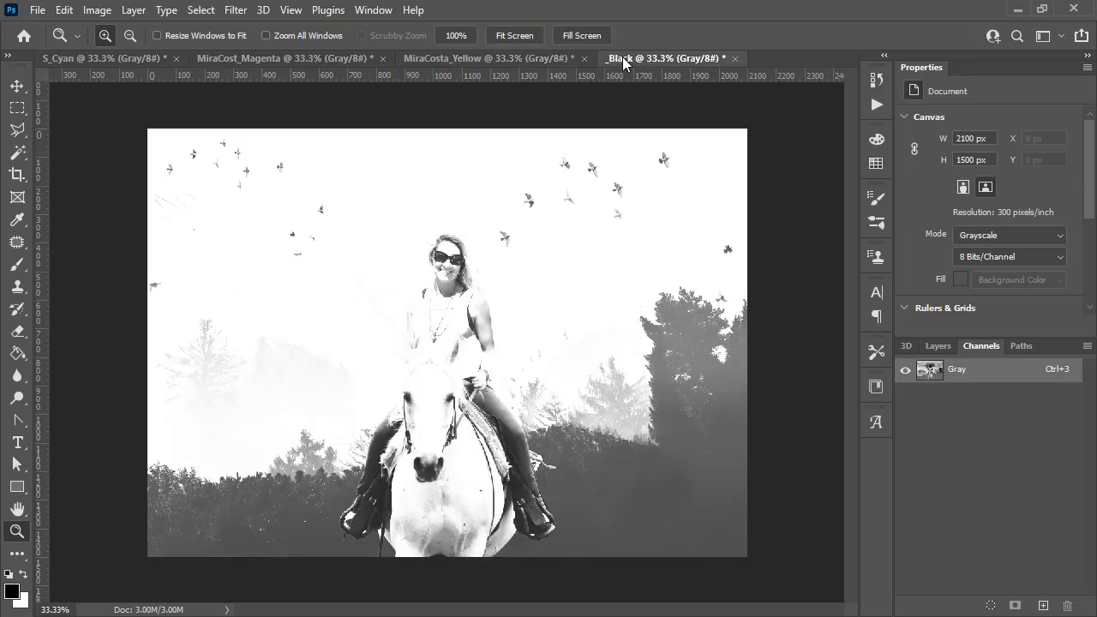
click(94, 58)
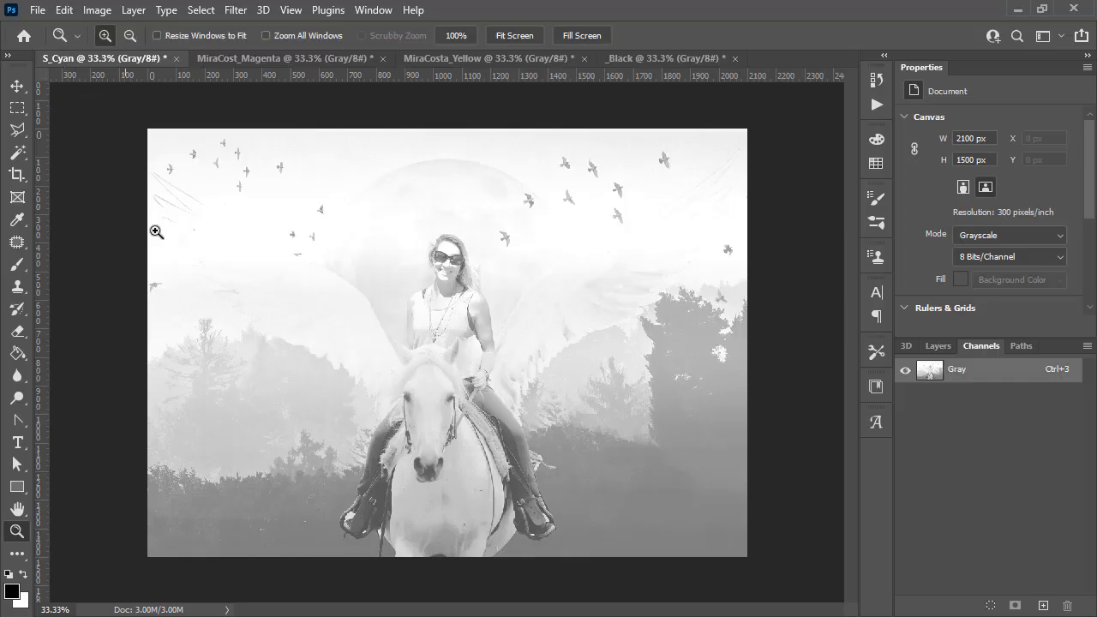
- Convert the Cyan document to Bitmap using Halftone Screen at 300 pixels/inch output and a frequency of 5 lines/inch
click(103, 10)
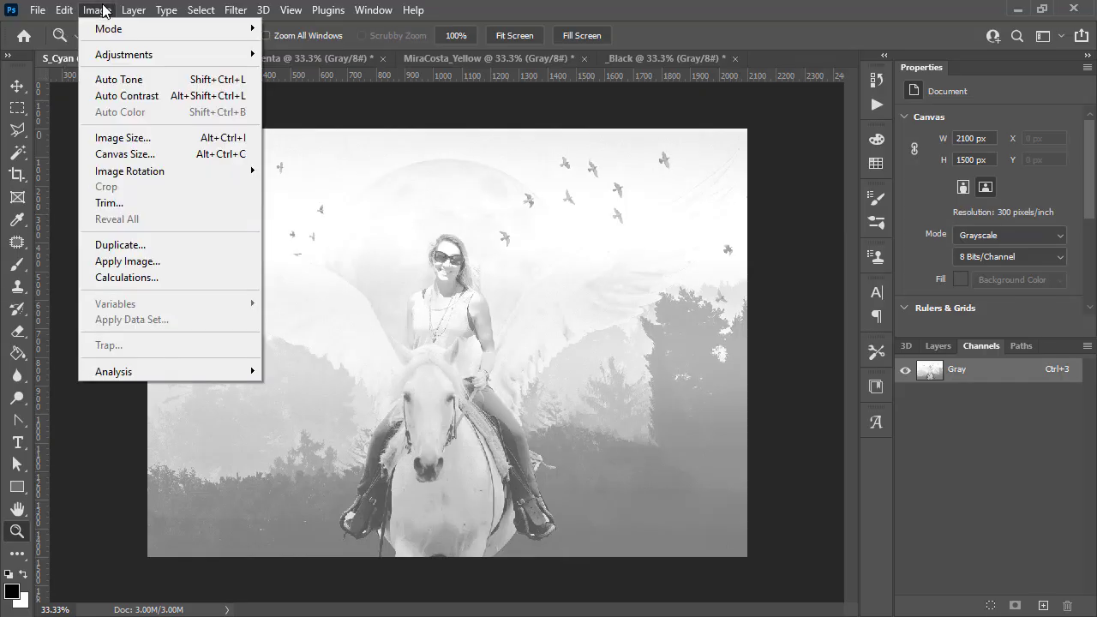
mouse_move(109, 30)
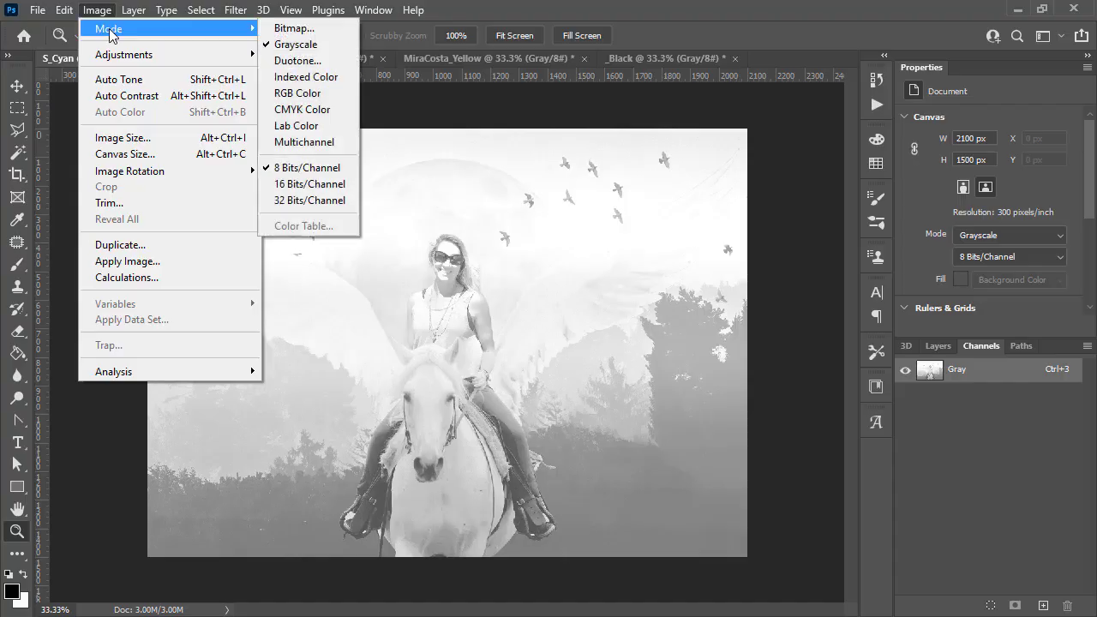
click(329, 30)
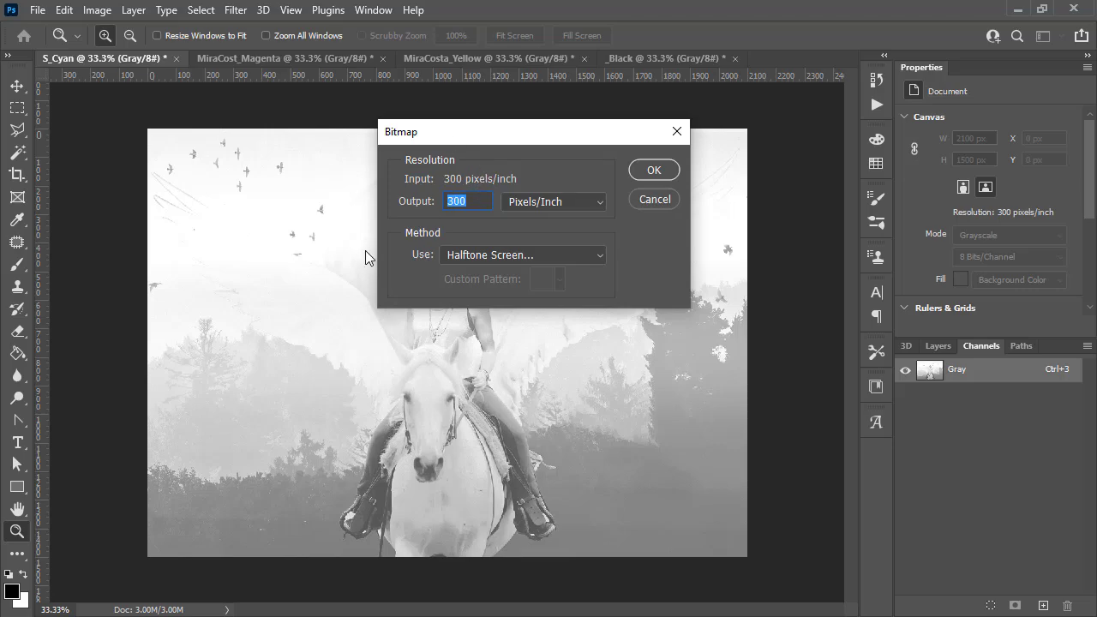
click(532, 254)
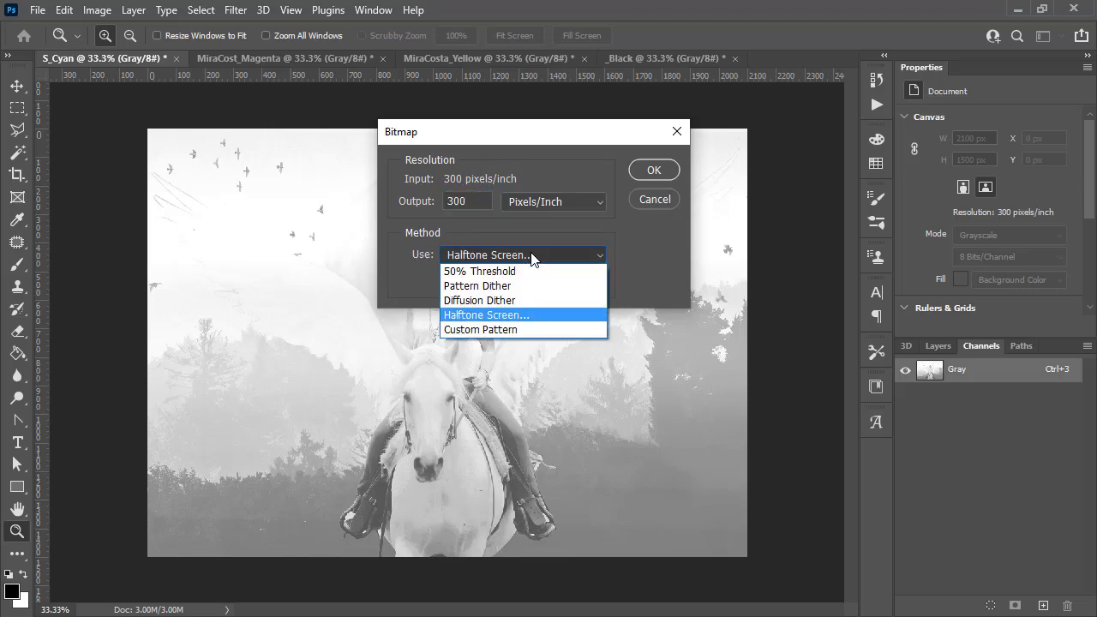
click(521, 315)
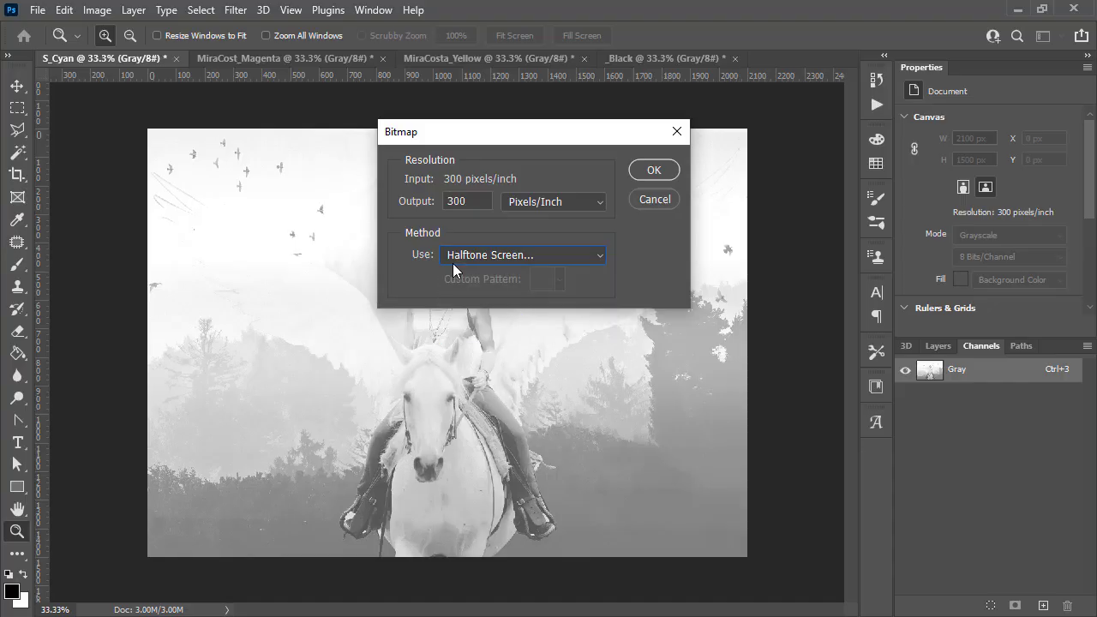
click(661, 172)
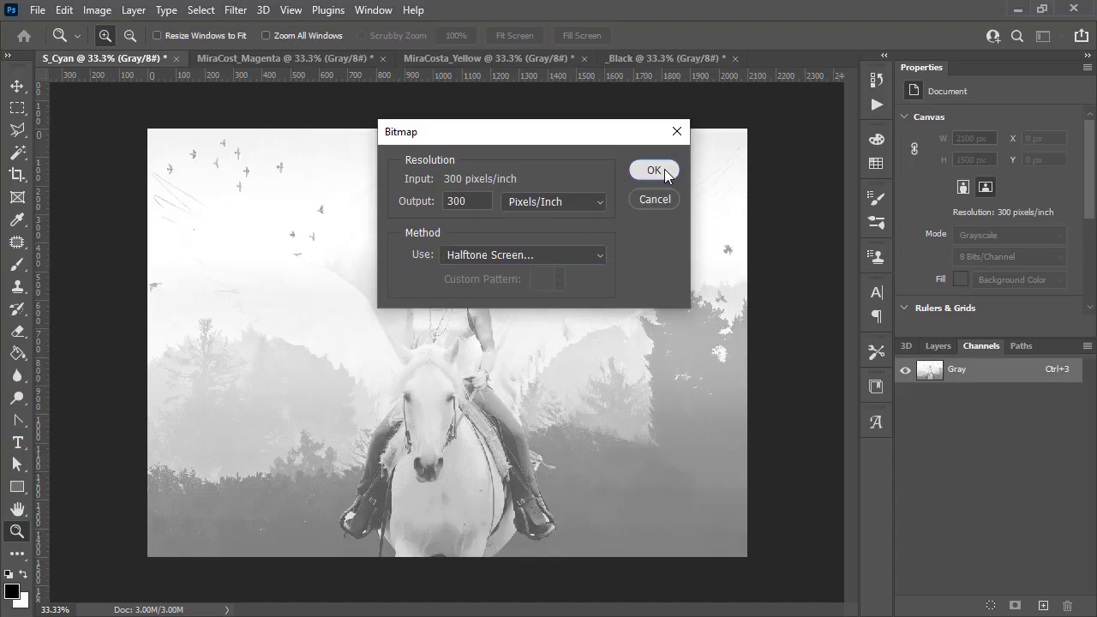
drag(597, 263, 538, 168)
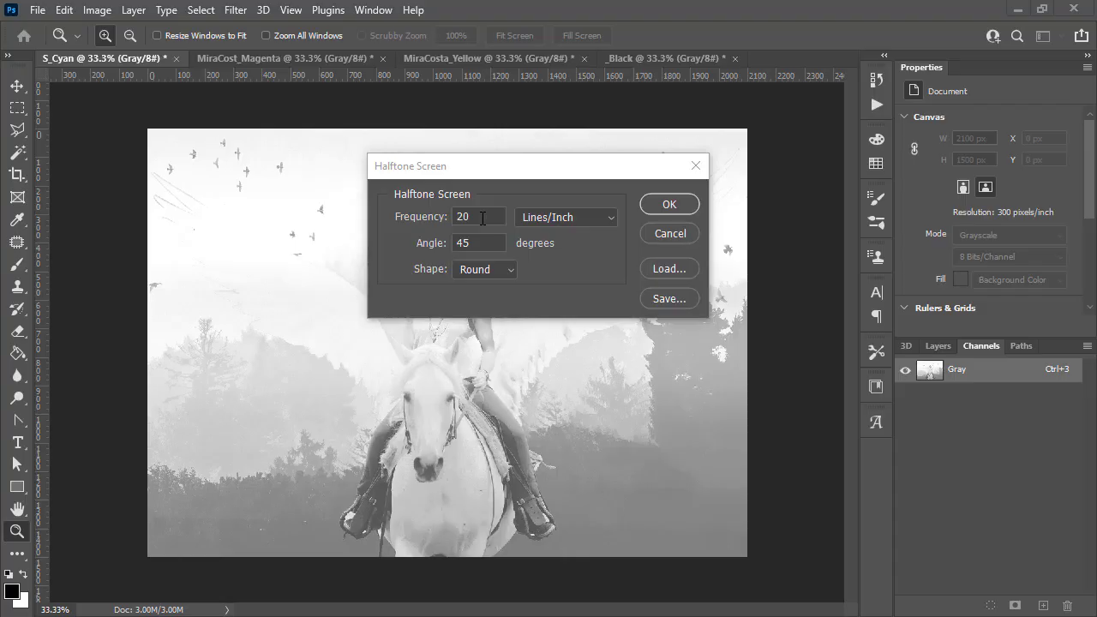
drag(483, 218, 443, 216)
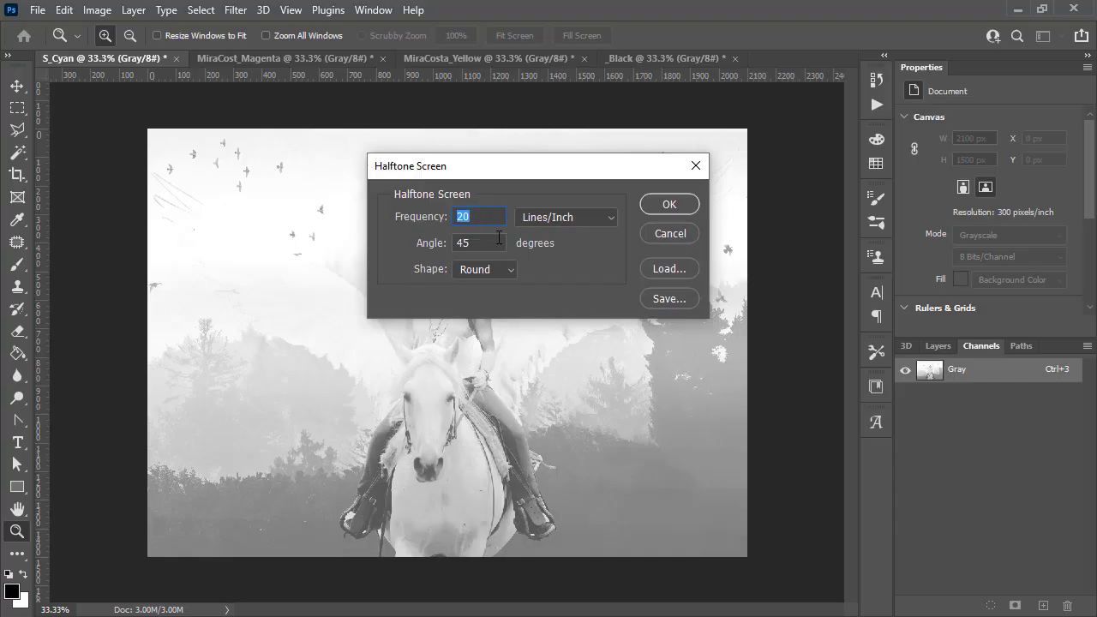
text(5)
click(653, 207)
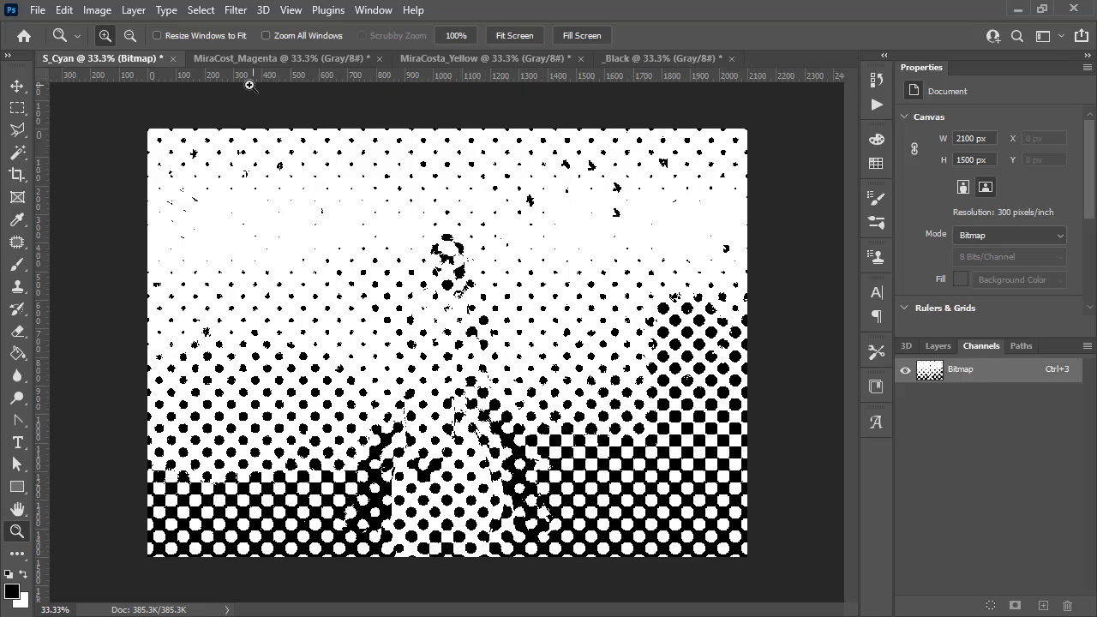
- Undo the bitmap conversion of the Cyan document
click(75, 8)
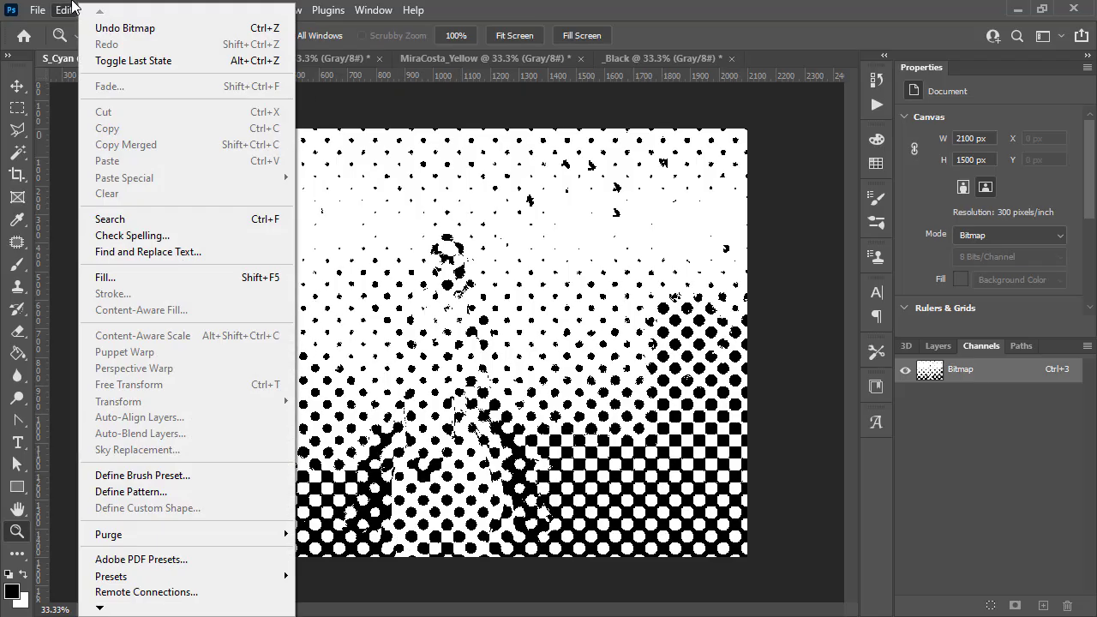
click(73, 7)
click(72, 10)
click(114, 30)
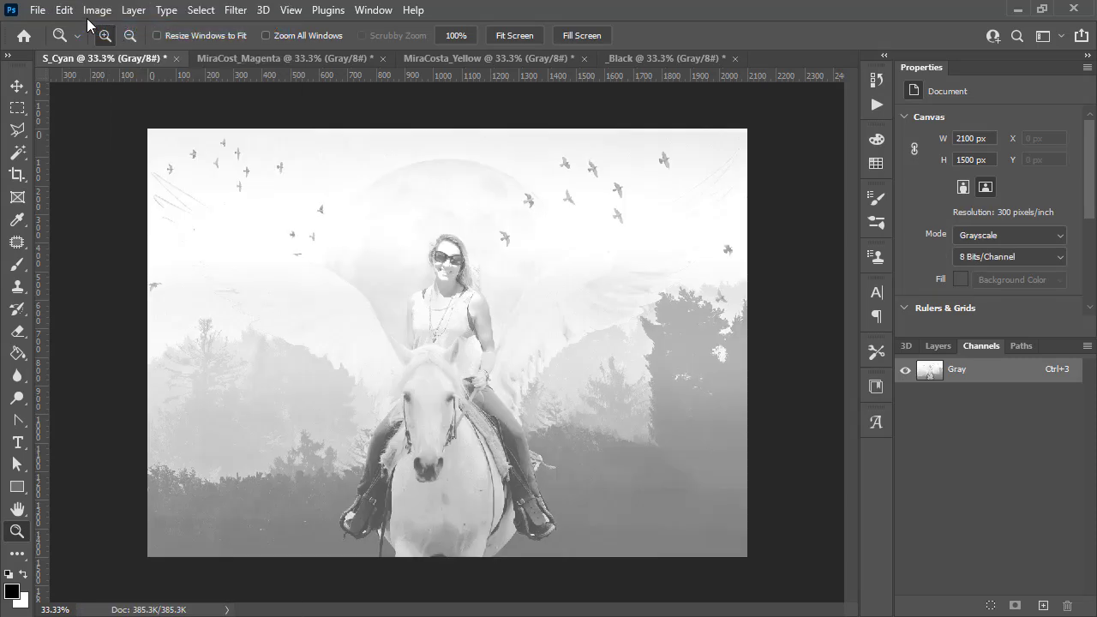
- Convert the Cyan document to a Halftone Screen bitmap at 20 lines/inch and zoom in to inspect the dots
click(93, 11)
mouse_move(94, 27)
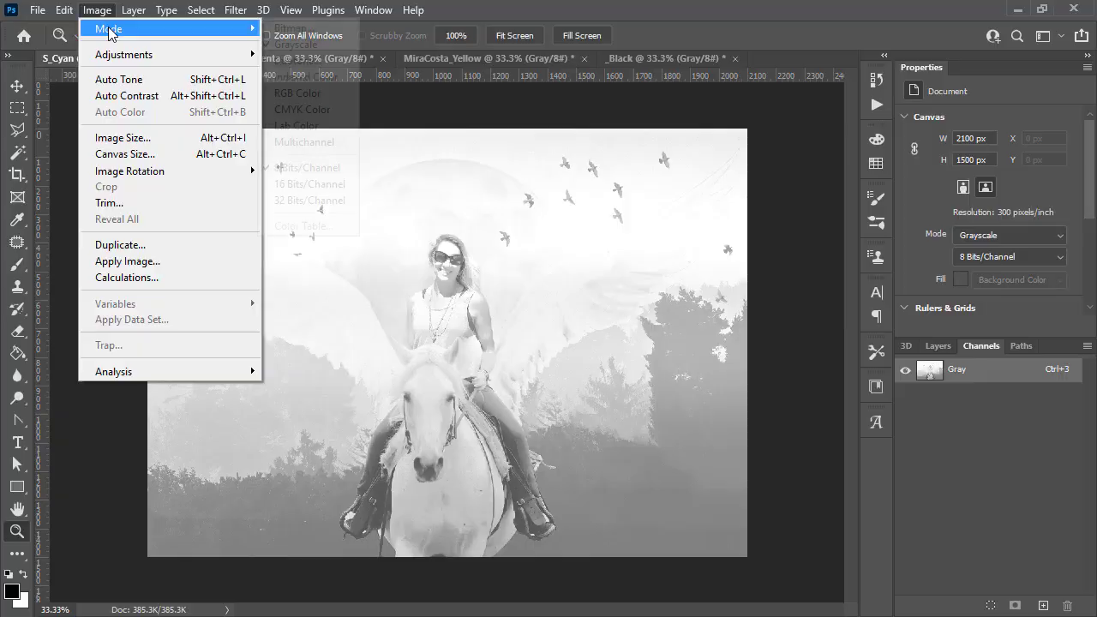
click(296, 29)
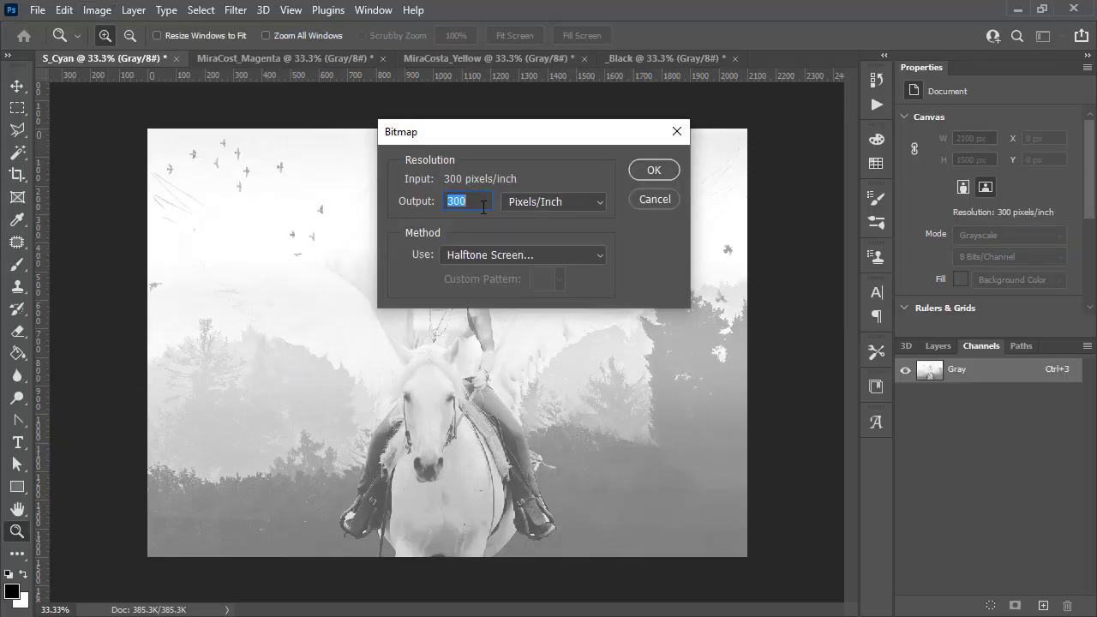
click(653, 170)
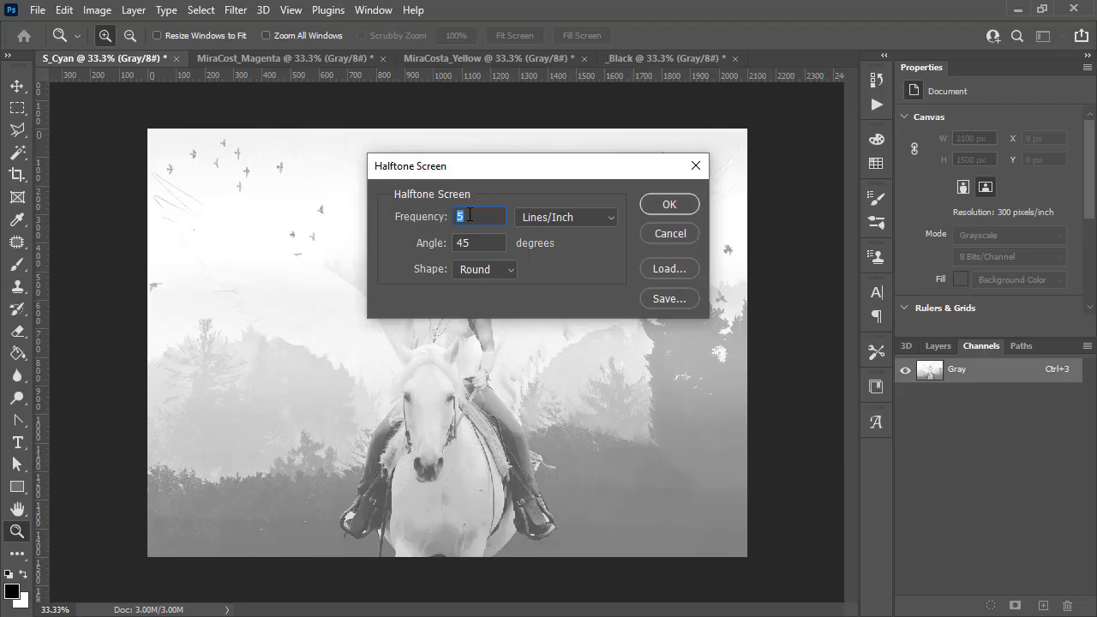
text(20)
click(688, 208)
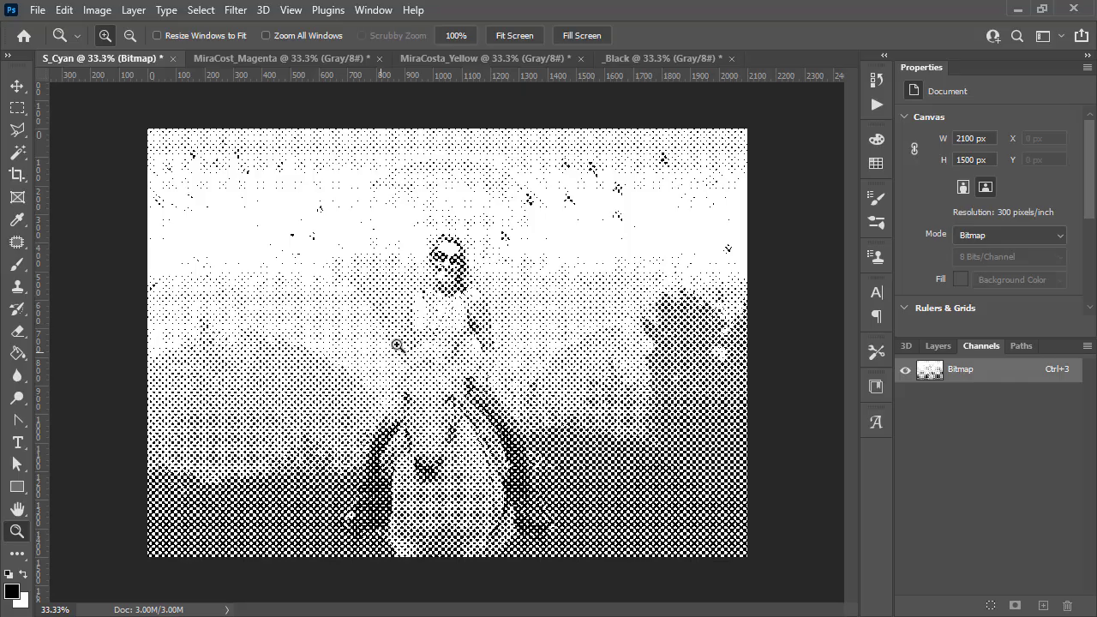
click(428, 330)
click(444, 309)
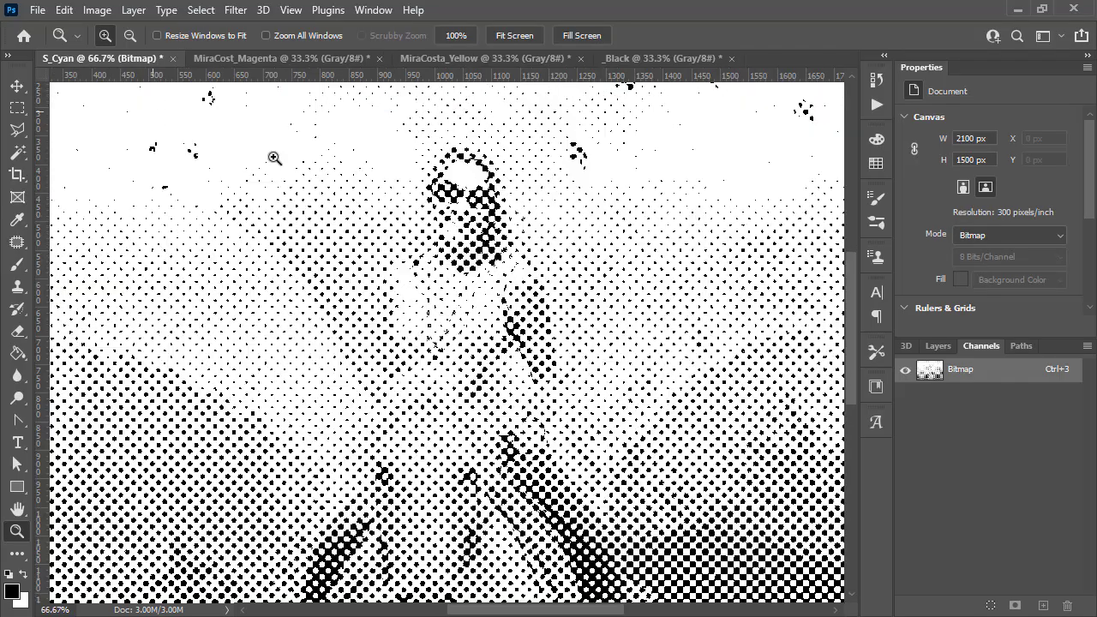
scroll(655, 469, down, 2)
scroll(655, 470, down, 3)
scroll(649, 463, up, 6)
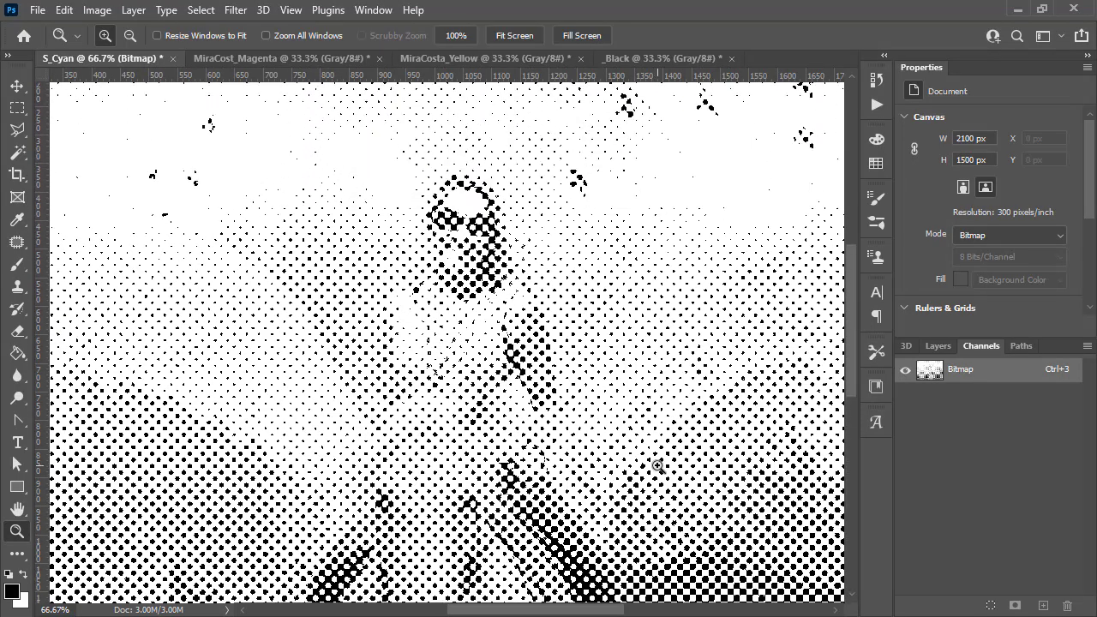
- Undo the conversion and reconvert the Cyan document to a Halftone Screen bitmap at 50 lines/inch
click(67, 10)
click(103, 28)
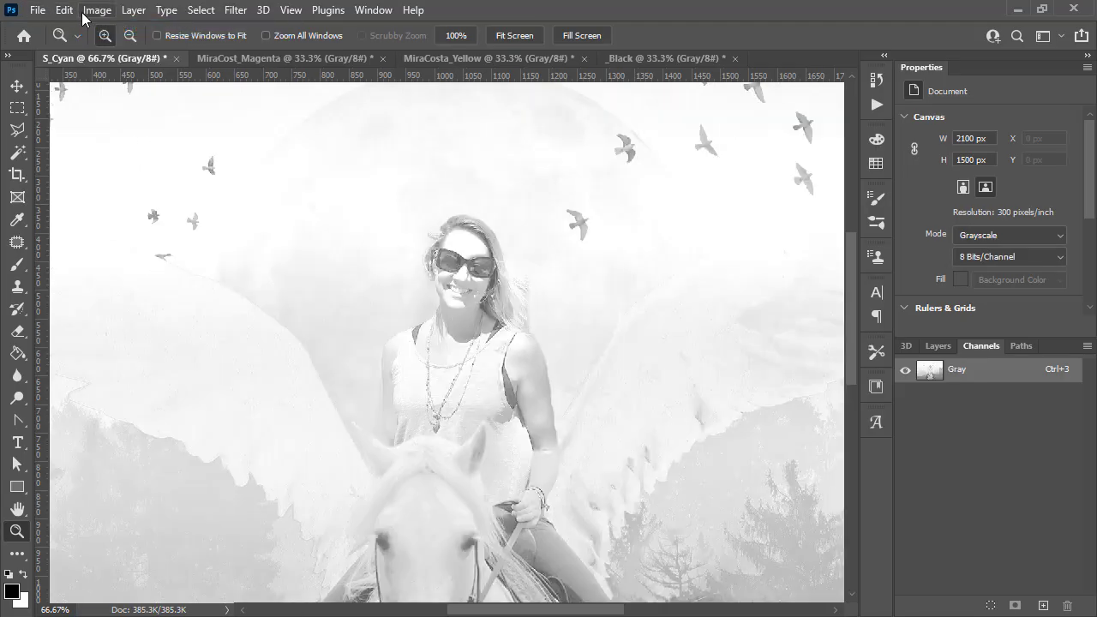
click(90, 10)
mouse_move(118, 34)
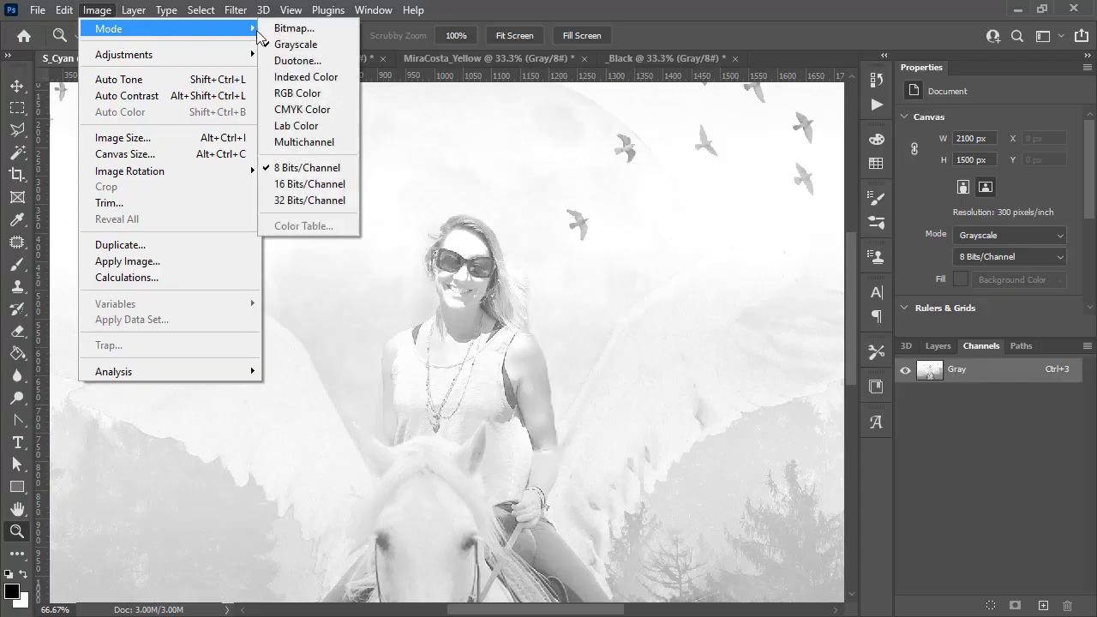
click(295, 28)
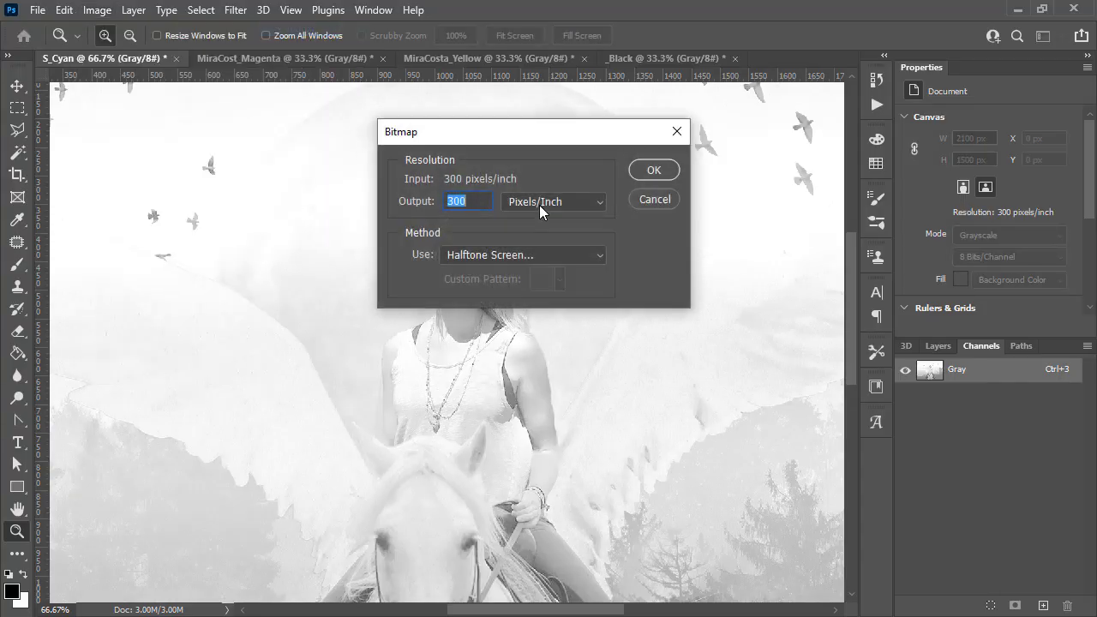
click(654, 168)
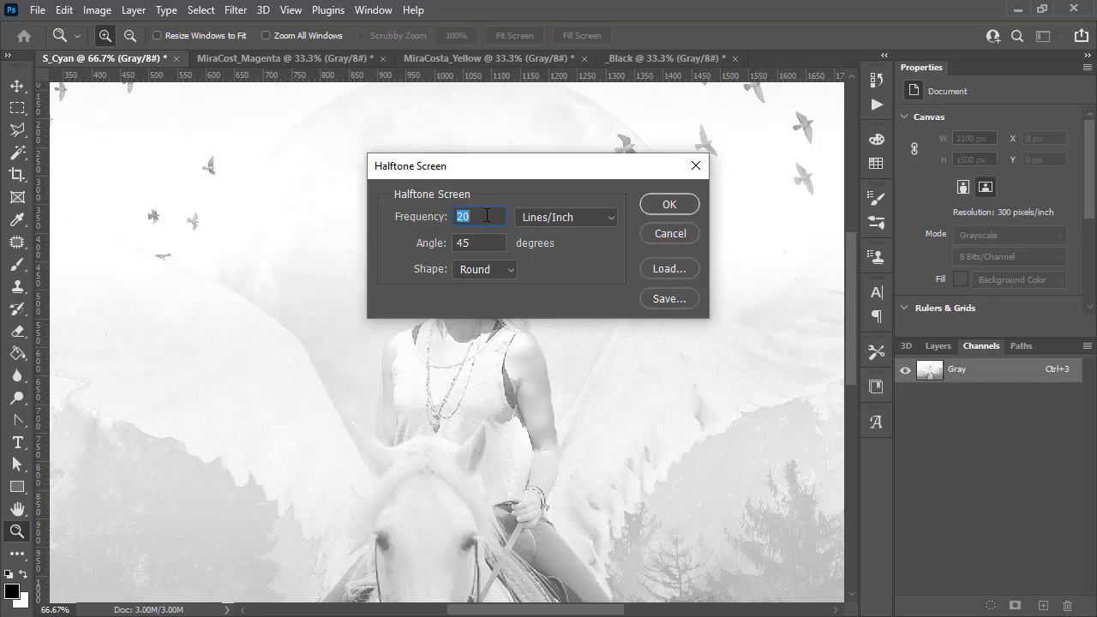
text(50)
click(658, 203)
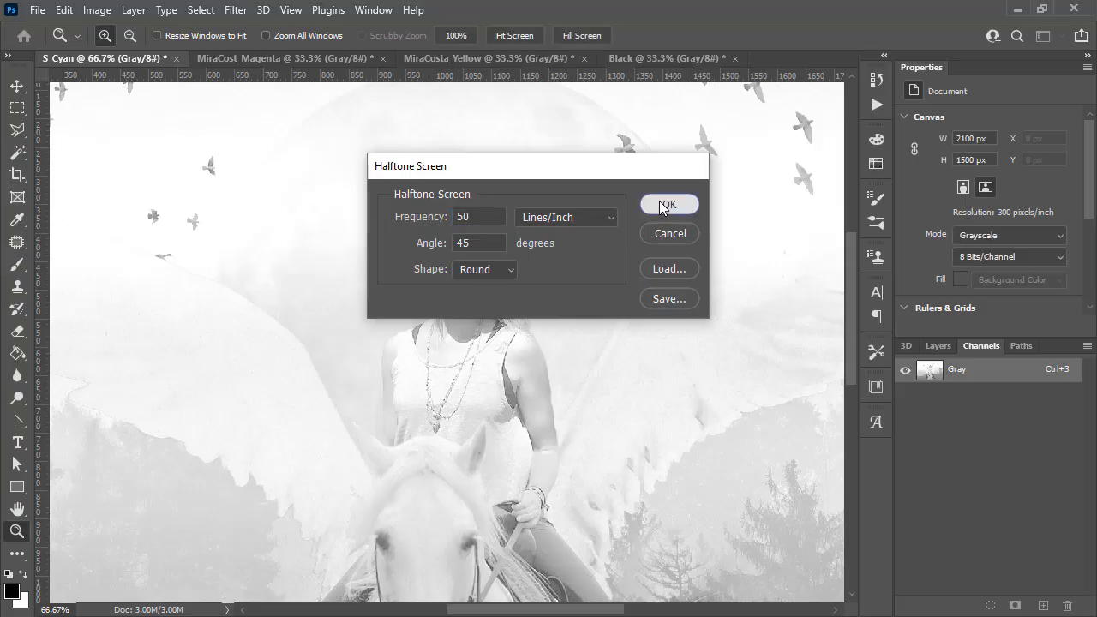
- Zoom in to inspect the 50 lines/inch halftone dots, then undo the bitmap conversion
click(461, 349)
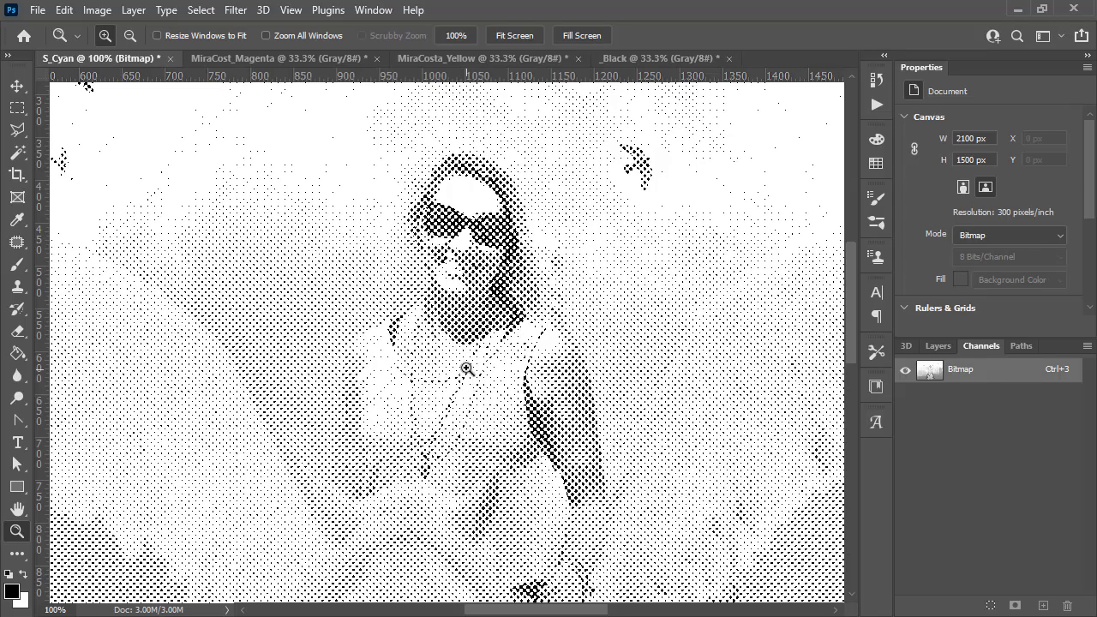
click(468, 370)
scroll(339, 246, down, 3)
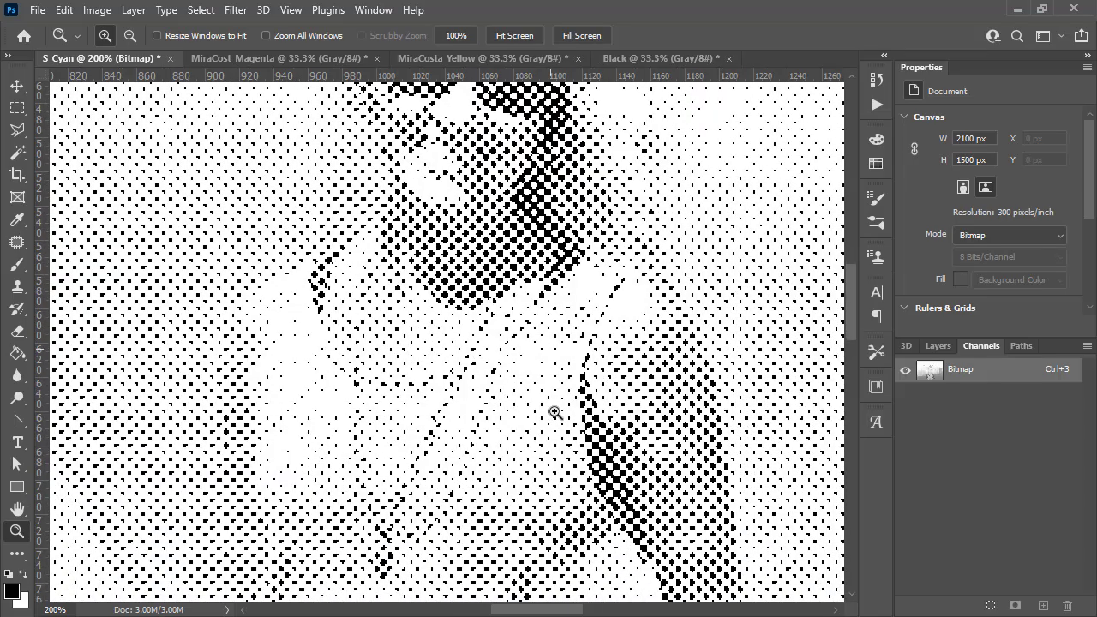
scroll(529, 459, up, 4)
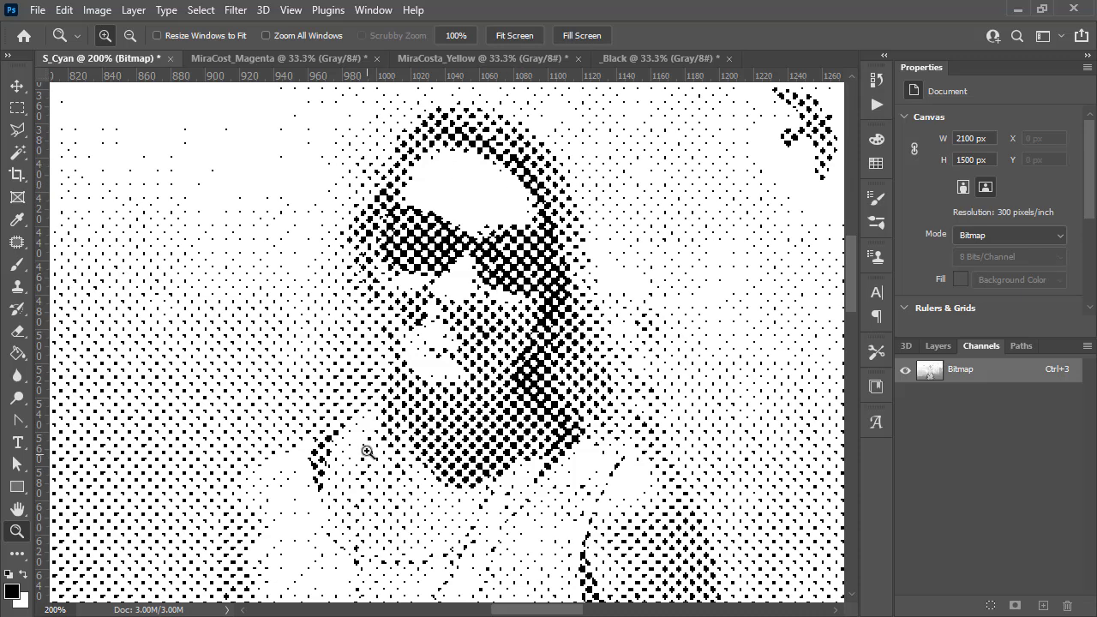
click(96, 9)
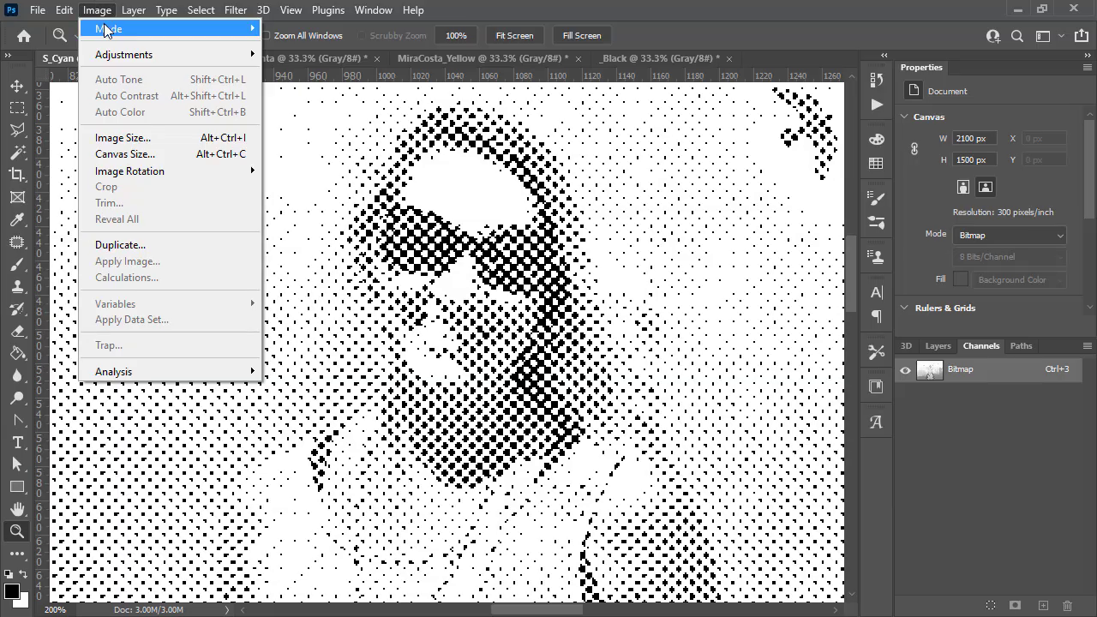
mouse_move(65, 10)
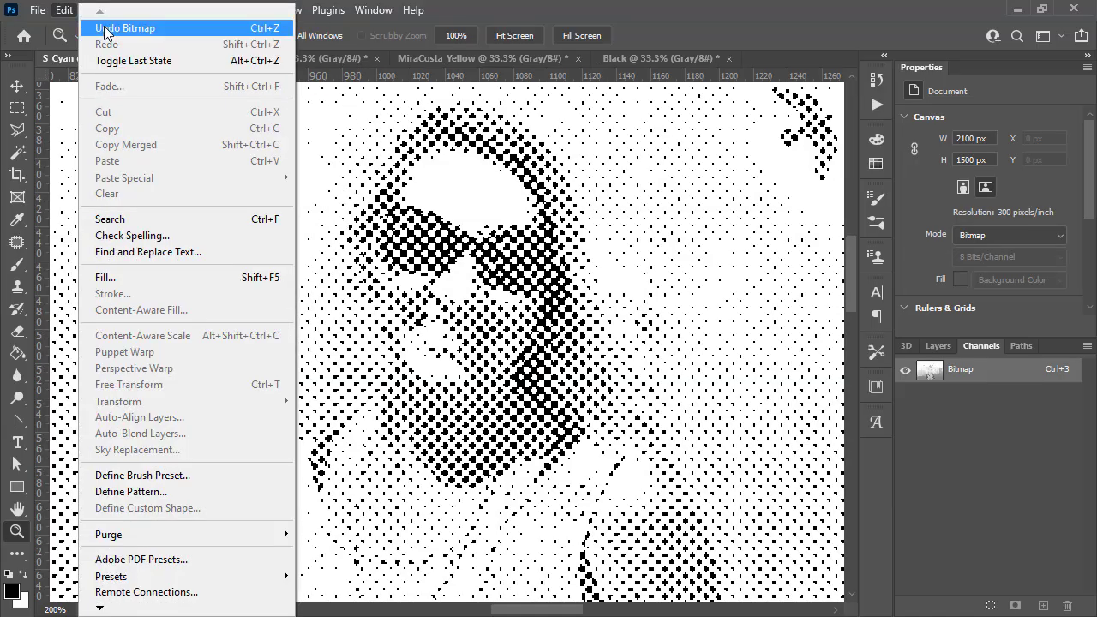
click(101, 28)
- Start a new Bitmap conversion of the Cyan document with Halftone Screen and set the frequency to 24 lines/inch
click(99, 10)
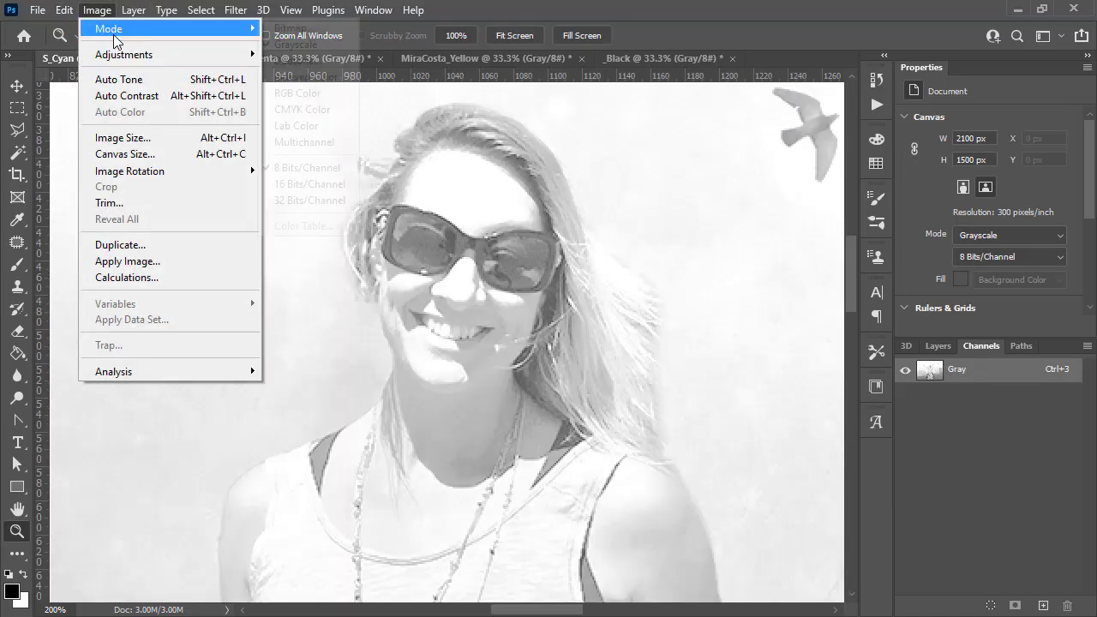
mouse_move(117, 31)
click(291, 29)
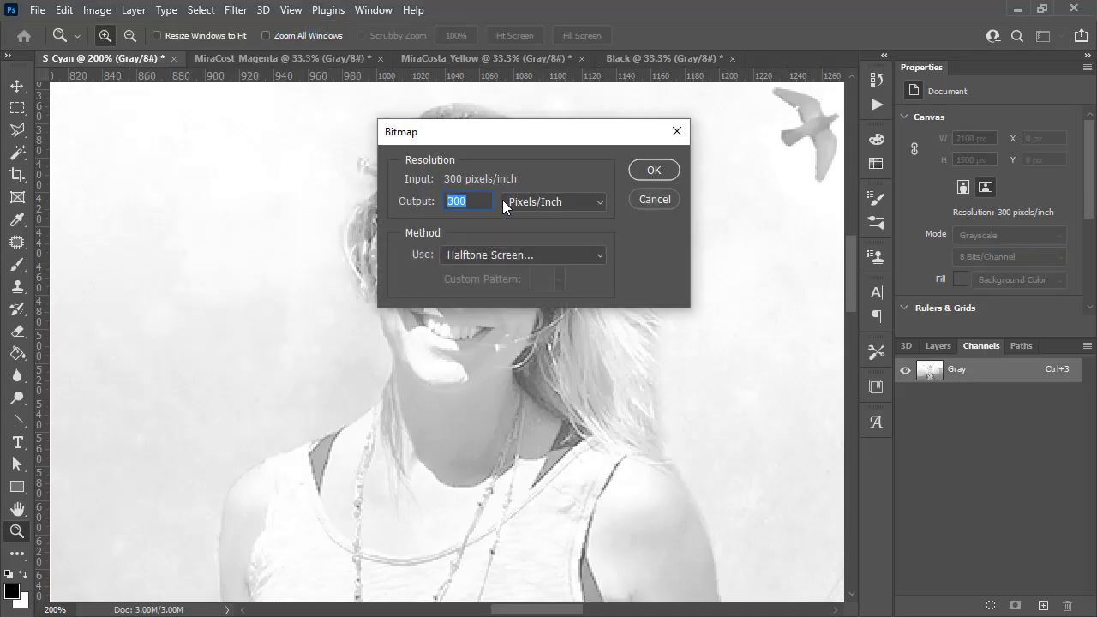
click(656, 170)
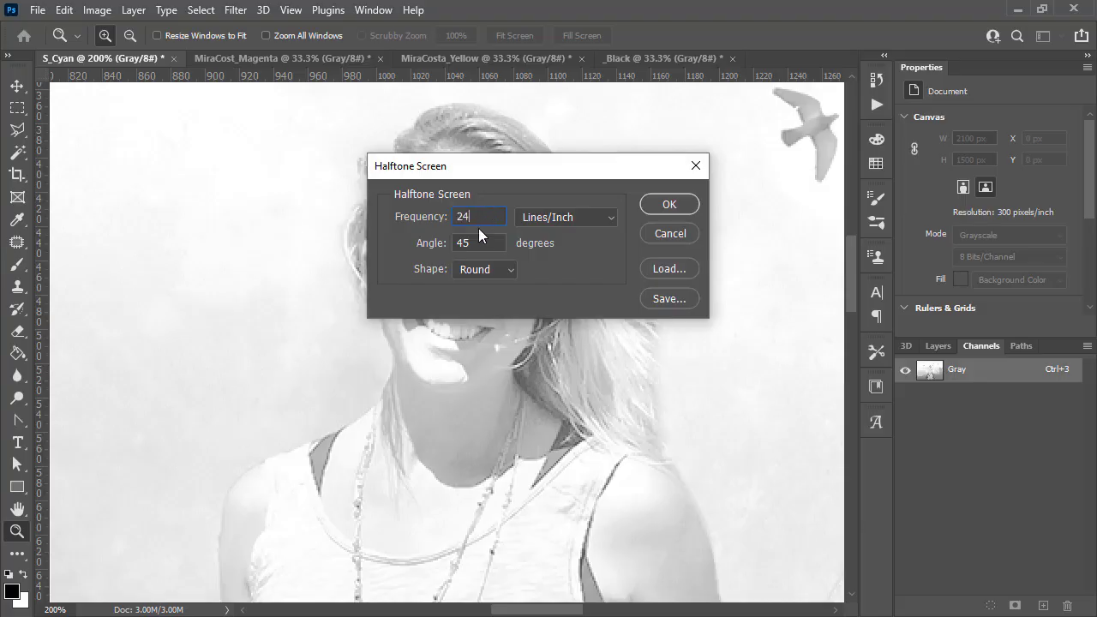
- Consult the CMYK halftone screen angles reference in the web browser before returning to the dialog
drag(507, 173, 574, 154)
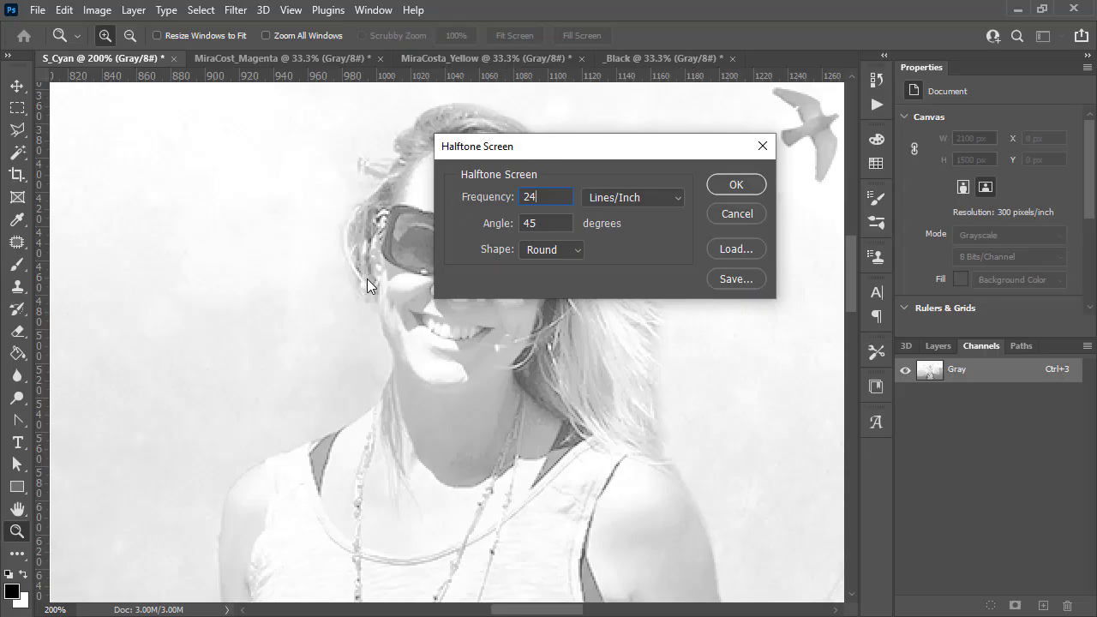
key(alt+Tab)
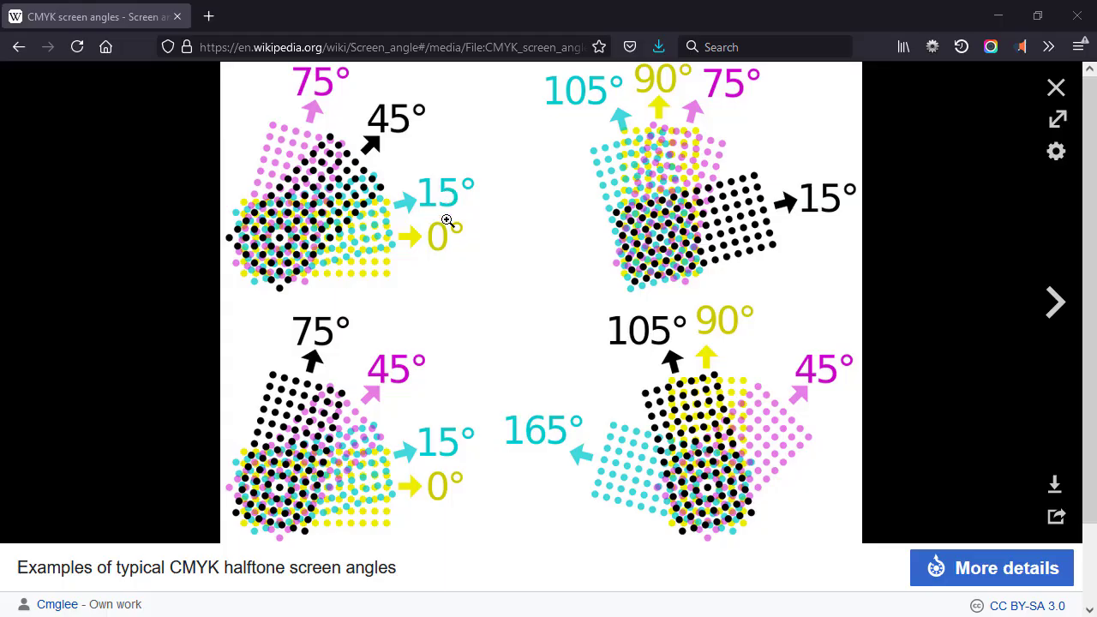
click(997, 18)
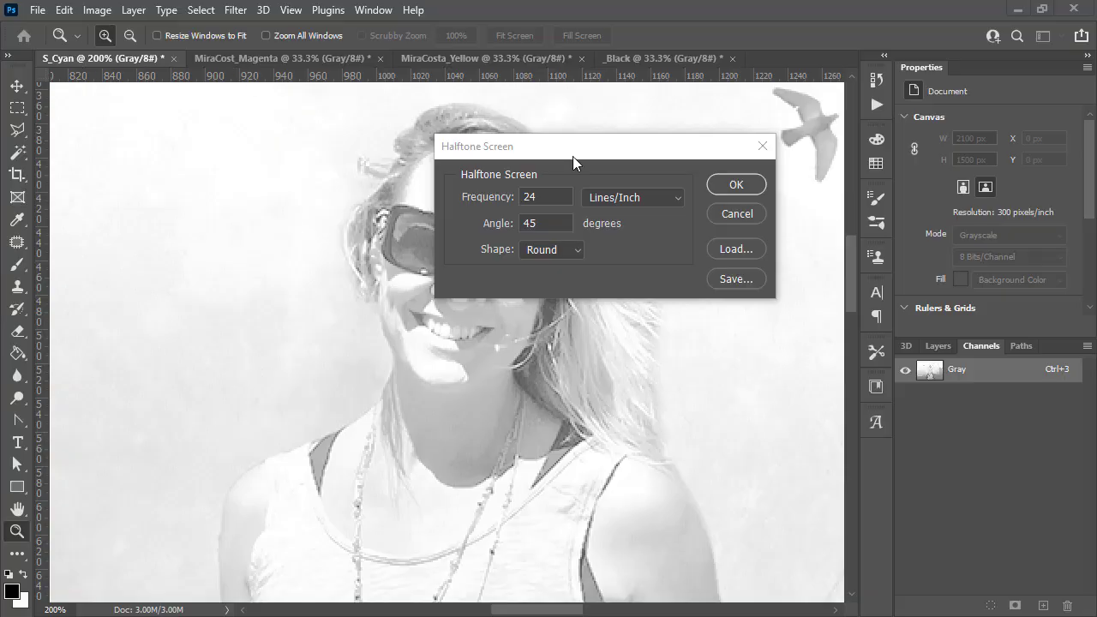
- Set the Cyan halftone screen angle to 15 degrees with a Round shape and apply the bitmap conversion
click(532, 219)
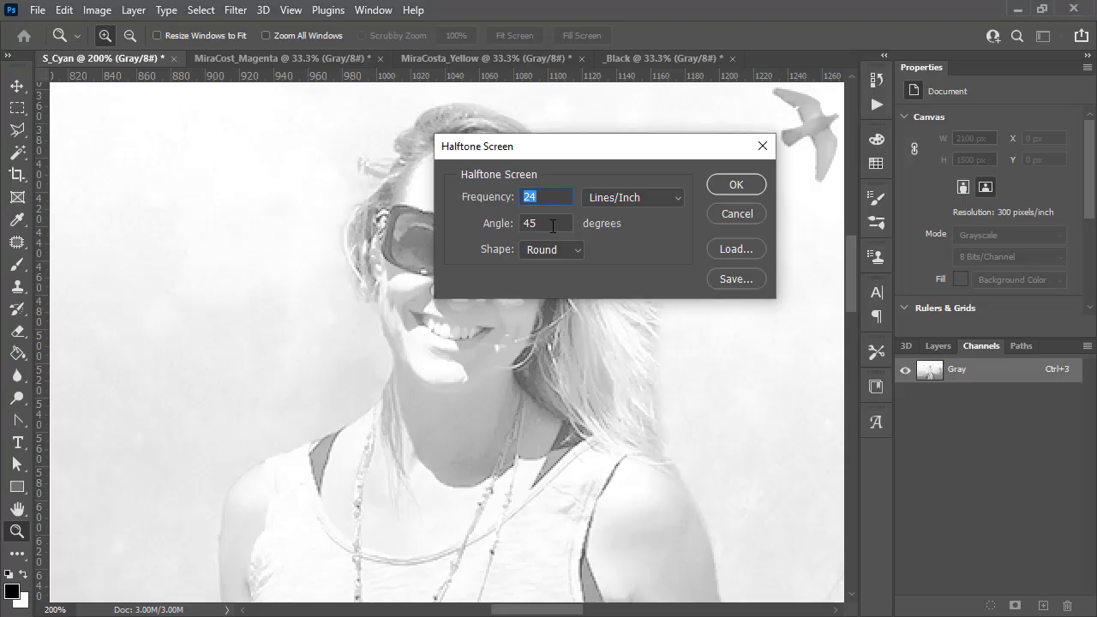
key(Tab)
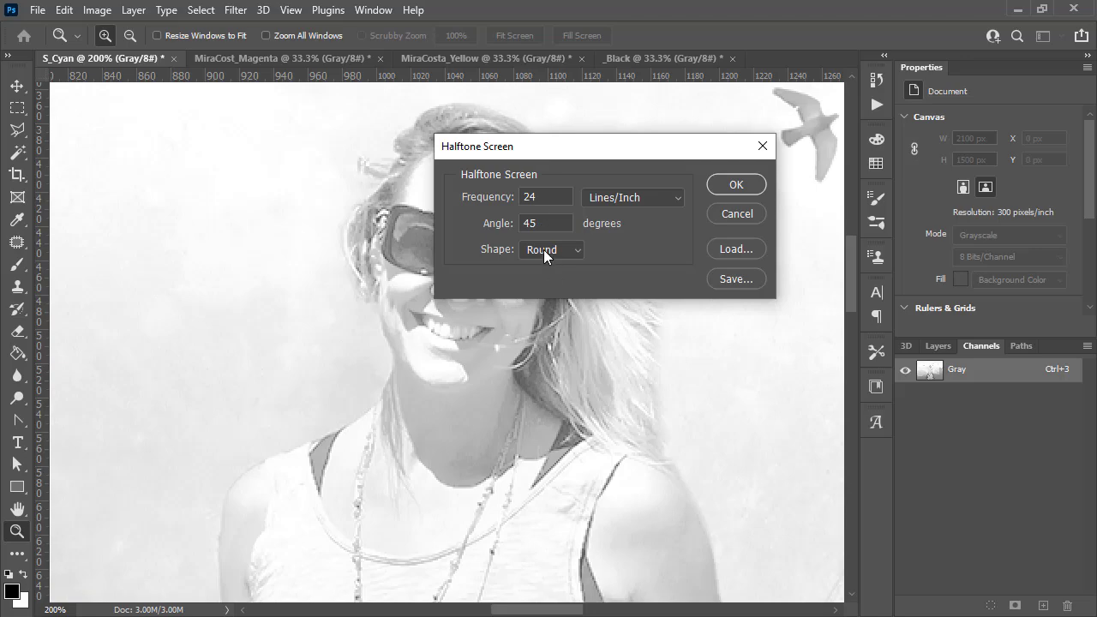
click(512, 222)
click(547, 251)
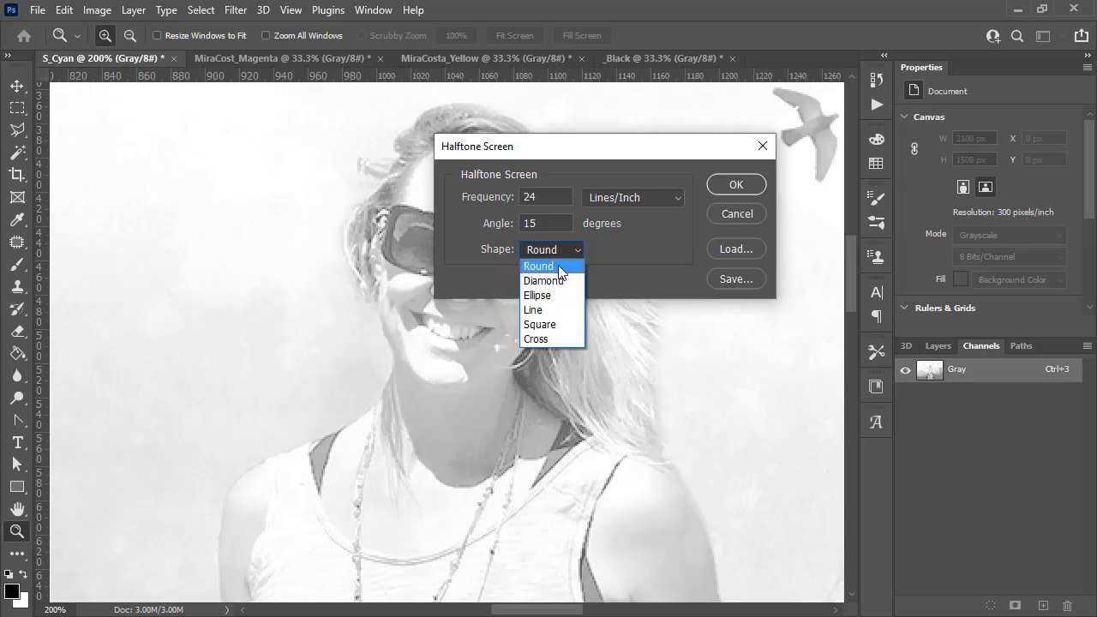
click(558, 265)
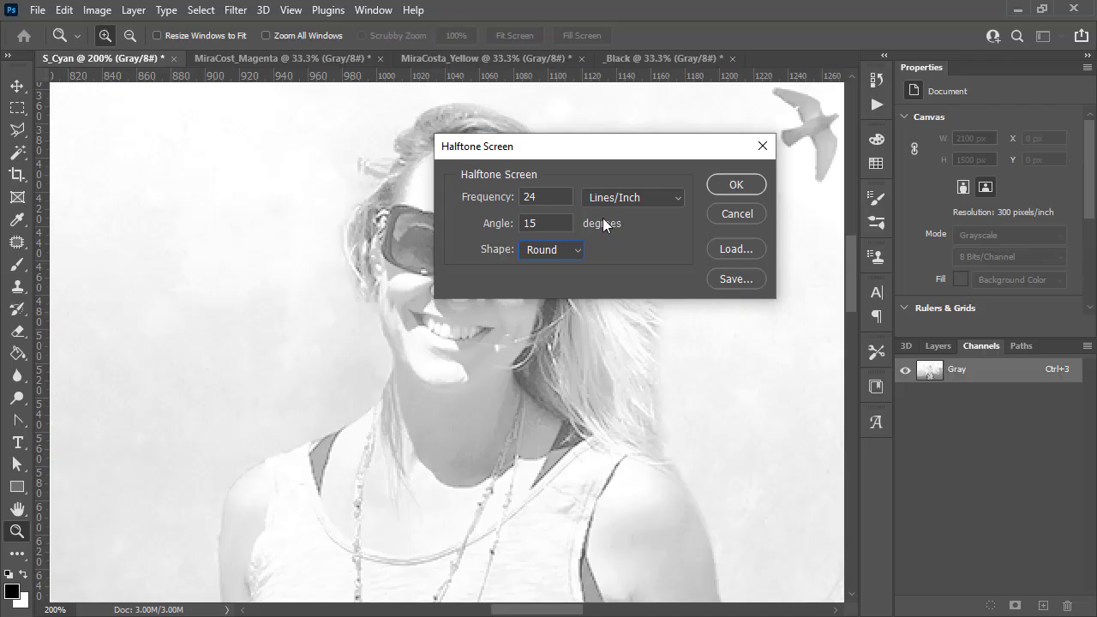
click(721, 188)
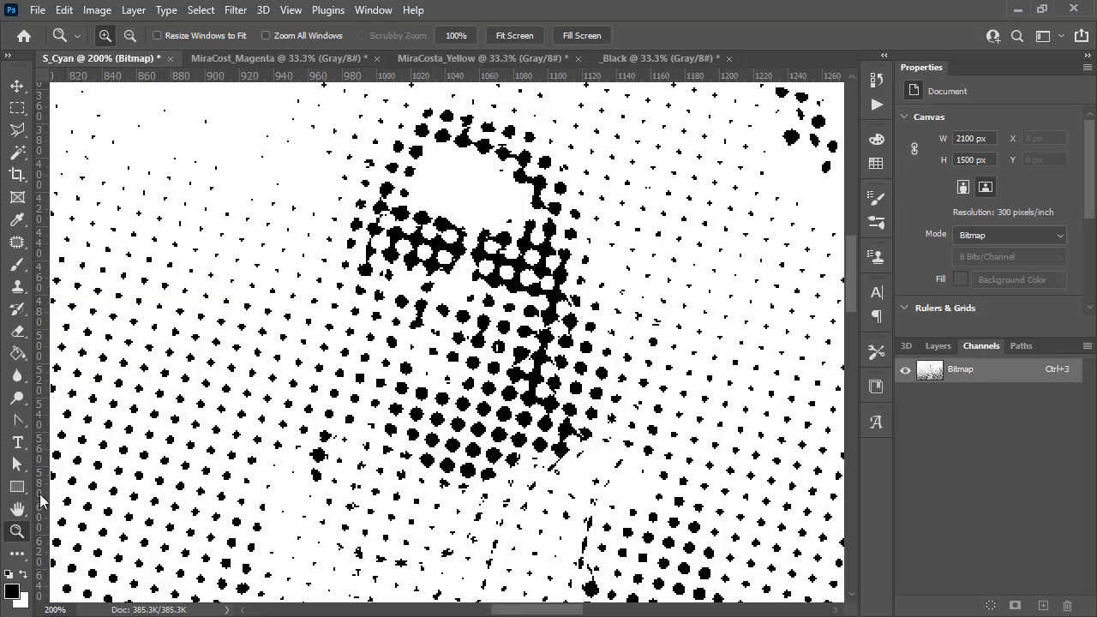
- Zoom out step by step to examine the Cyan halftone dot pattern across the image
key(alt)
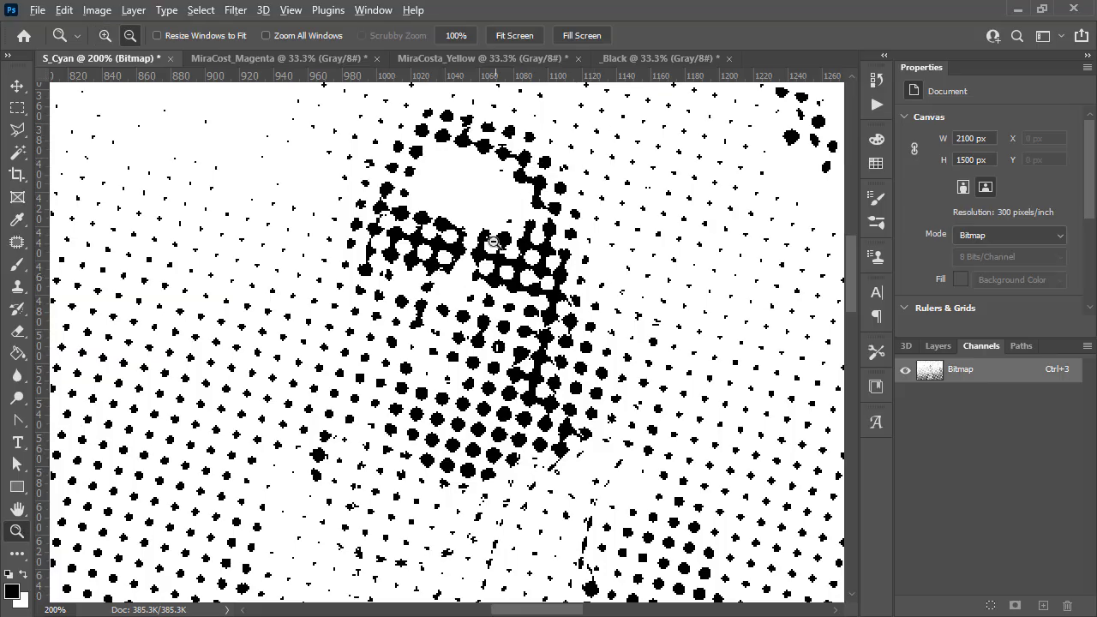
alt+click(494, 243)
alt+click(493, 315)
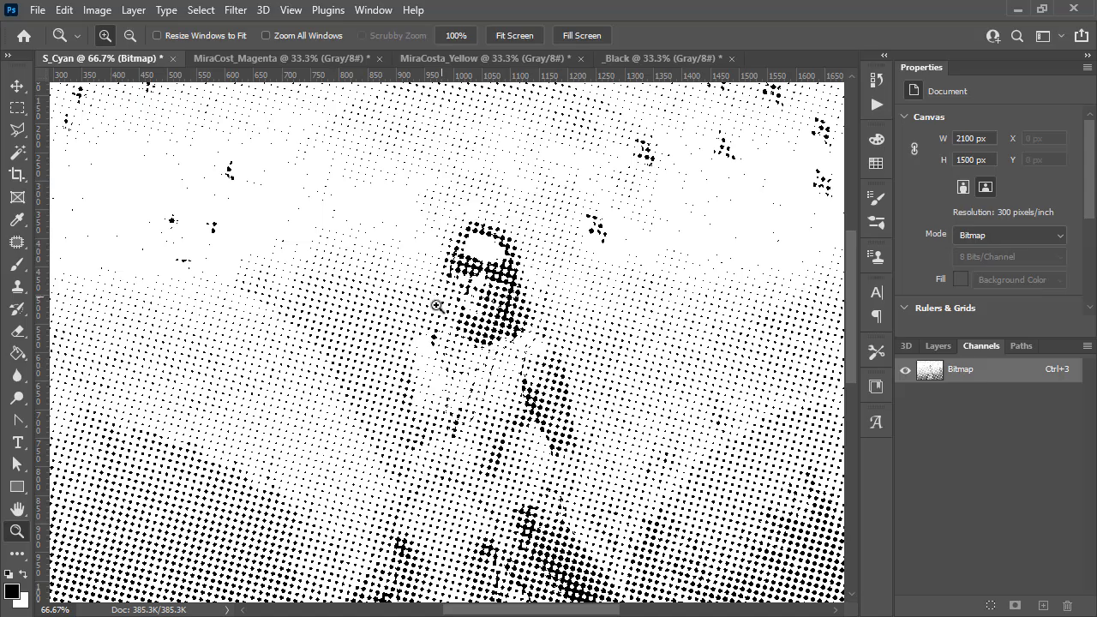
alt+click(519, 326)
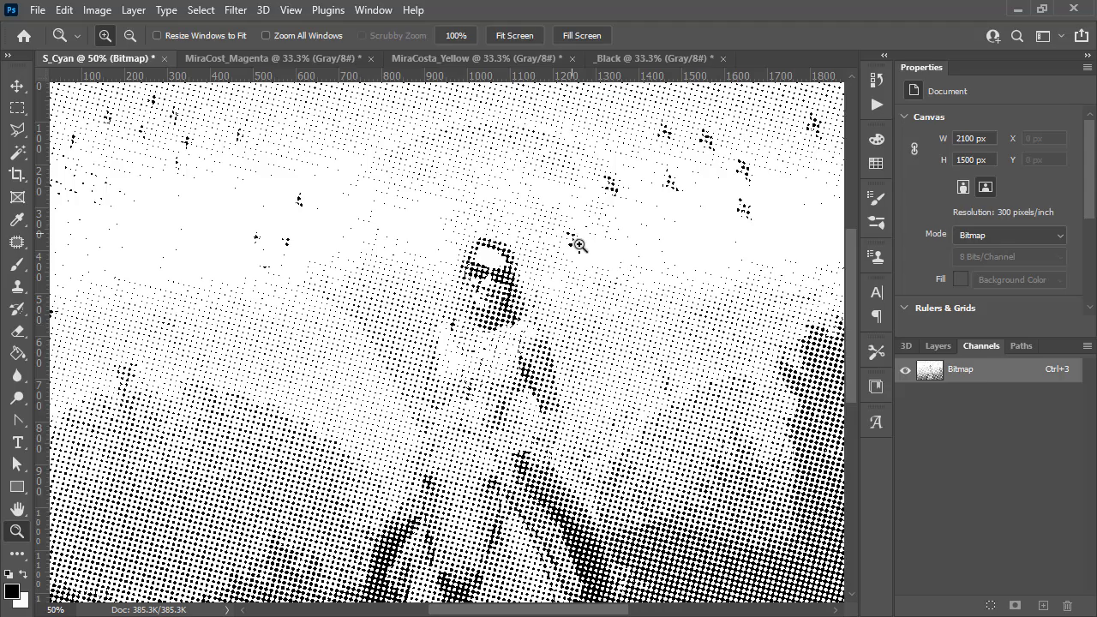
alt+click(527, 303)
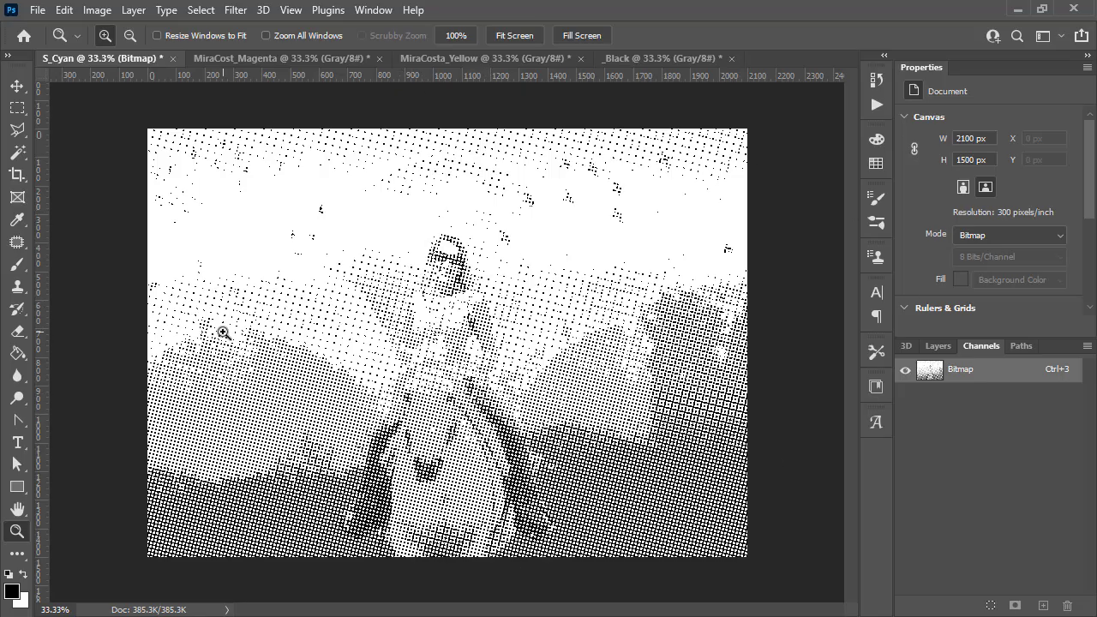
click(295, 364)
alt+click(616, 239)
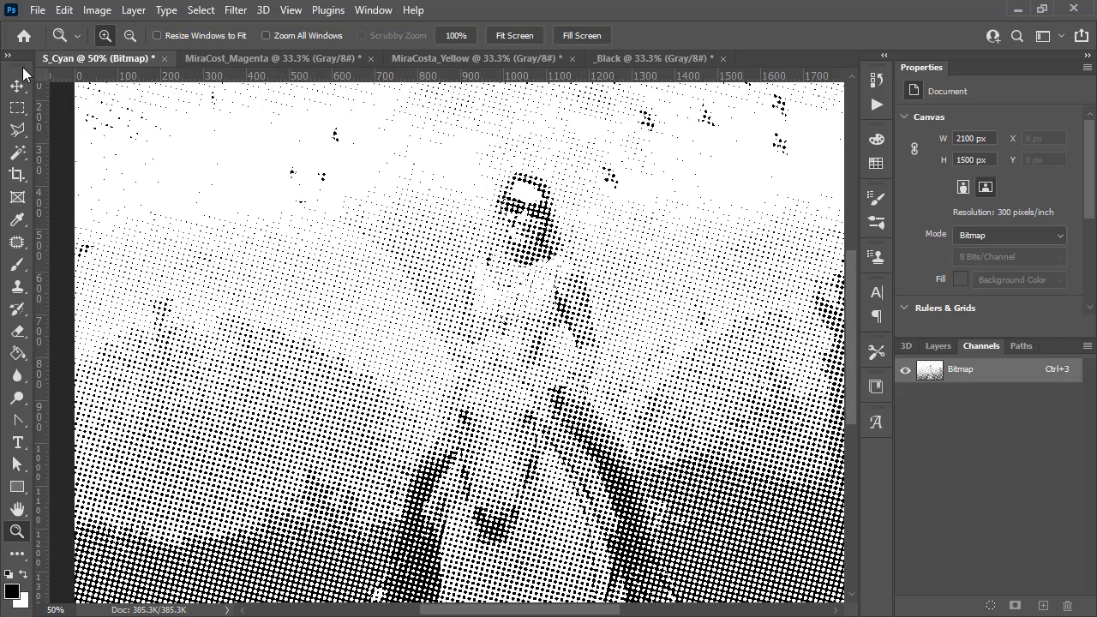
- Convert the Magenta document to a Halftone Screen bitmap at 24 lines/inch with a 75-degree angle
click(222, 57)
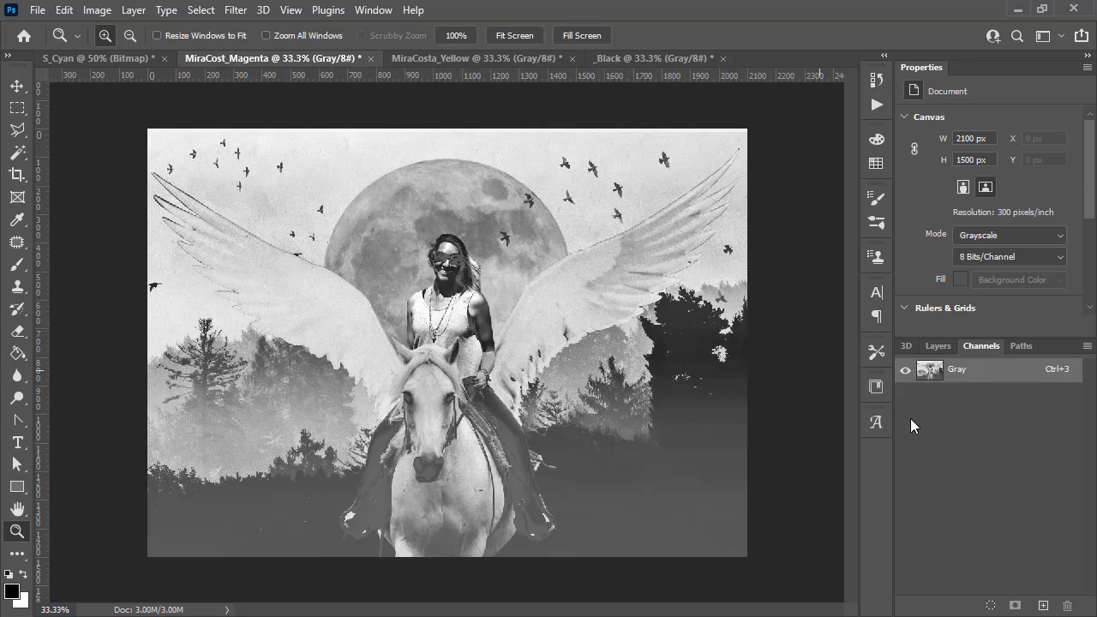
click(96, 9)
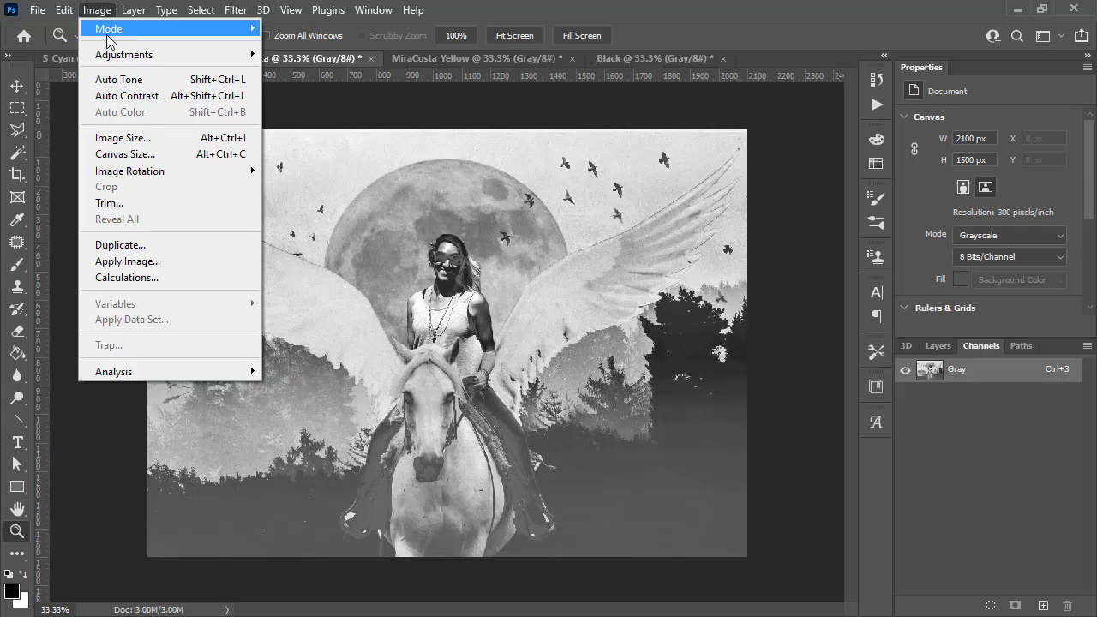
mouse_move(110, 37)
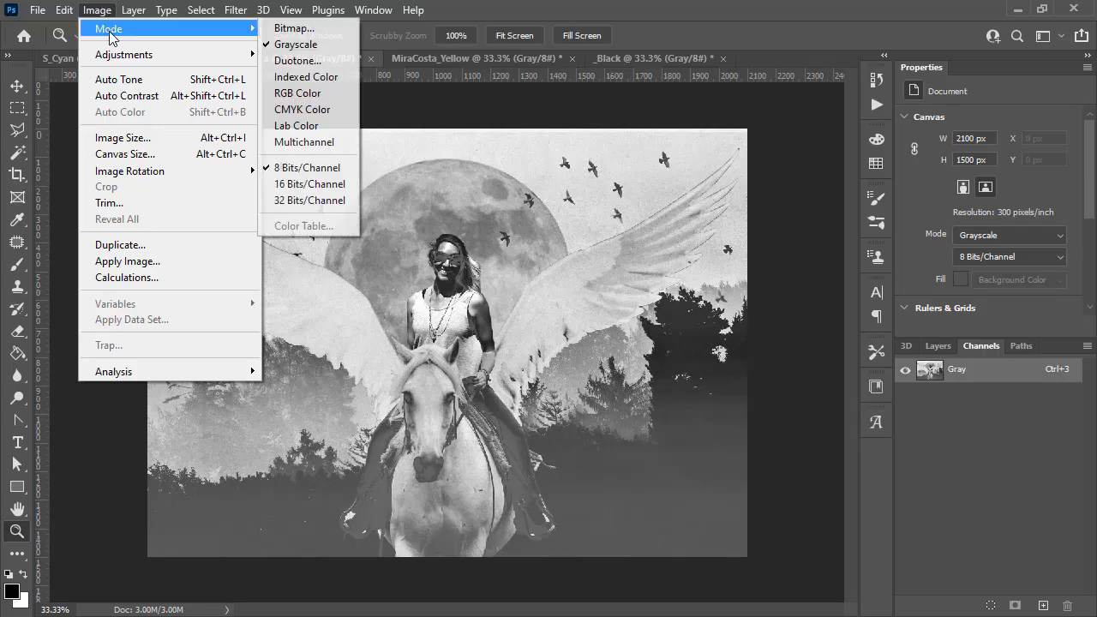
click(324, 29)
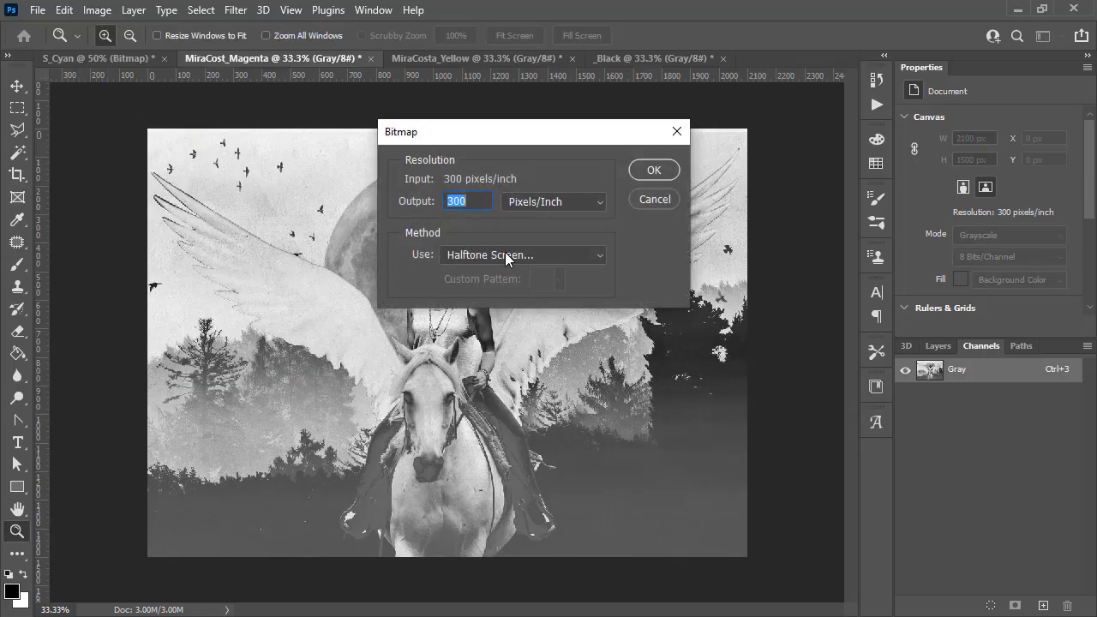
click(658, 168)
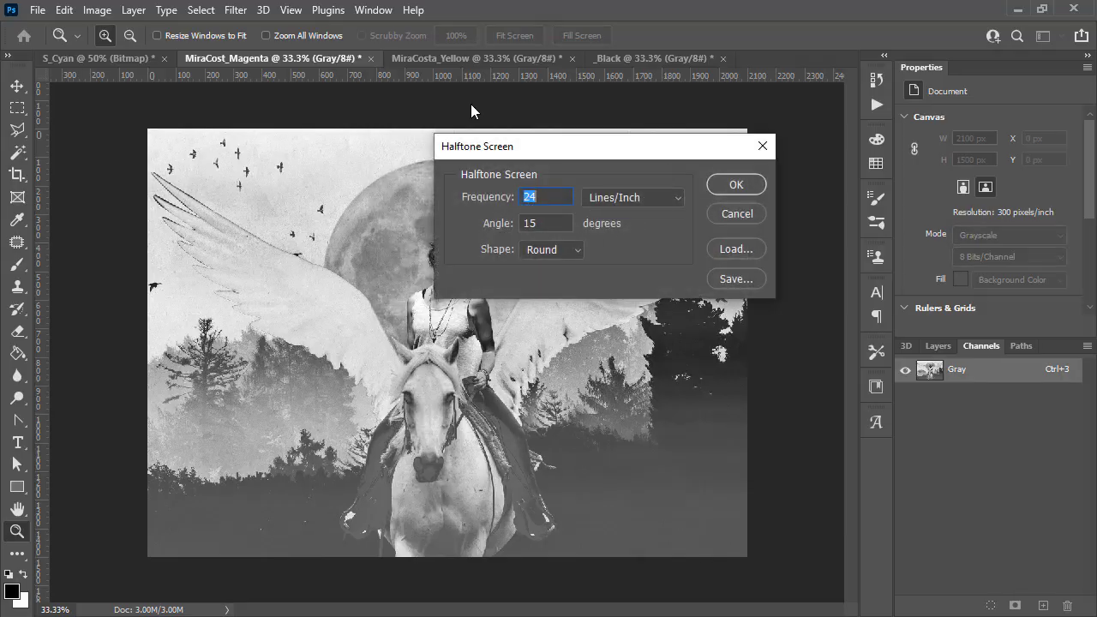
drag(534, 223, 524, 223)
text(75)
click(736, 186)
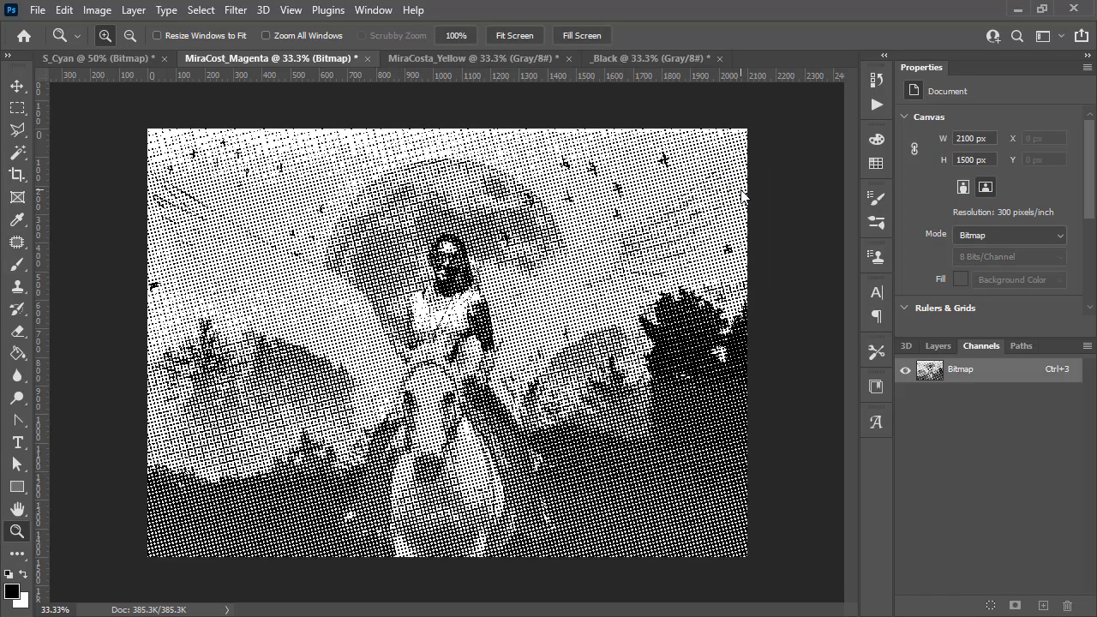
- Convert the Yellow document to a Halftone Screen bitmap at 24 lines/inch with a 0-degree angle
click(466, 60)
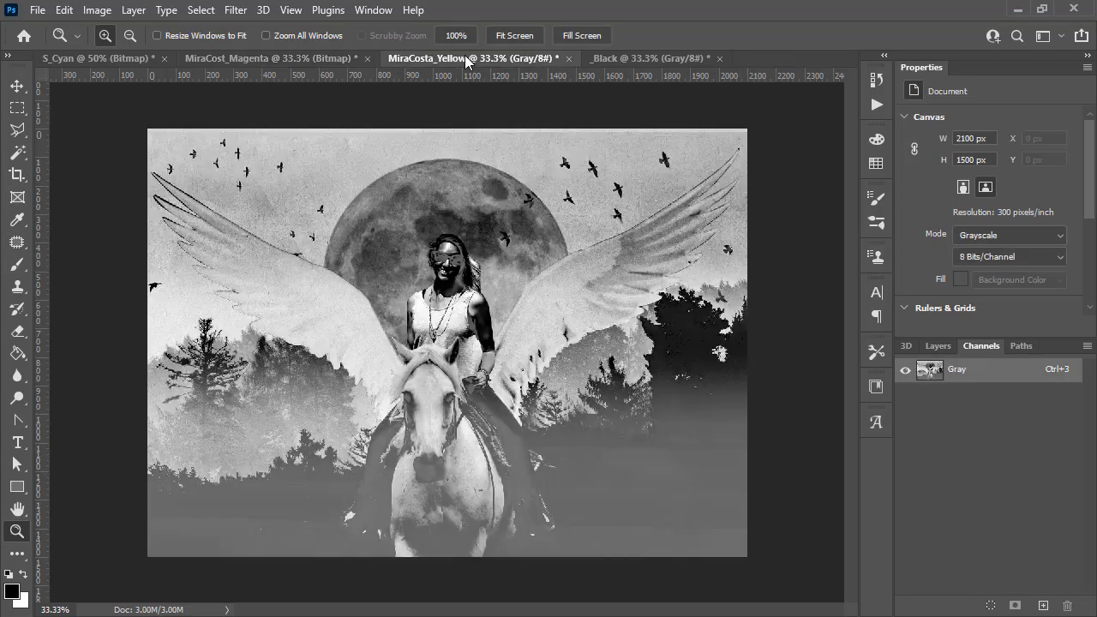
click(97, 10)
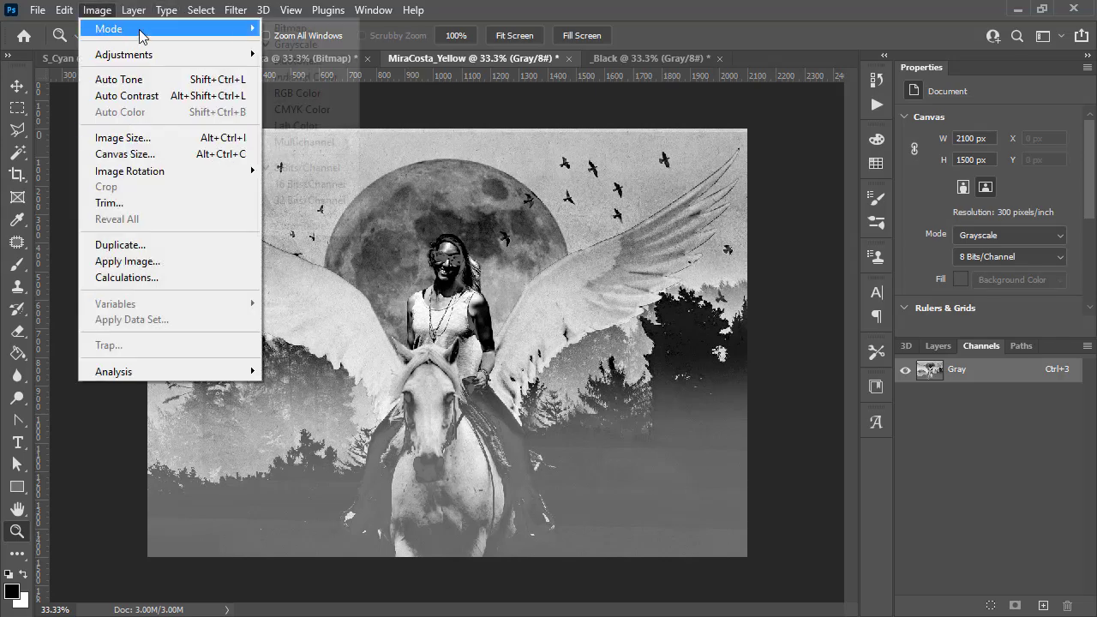
mouse_move(139, 30)
click(386, 29)
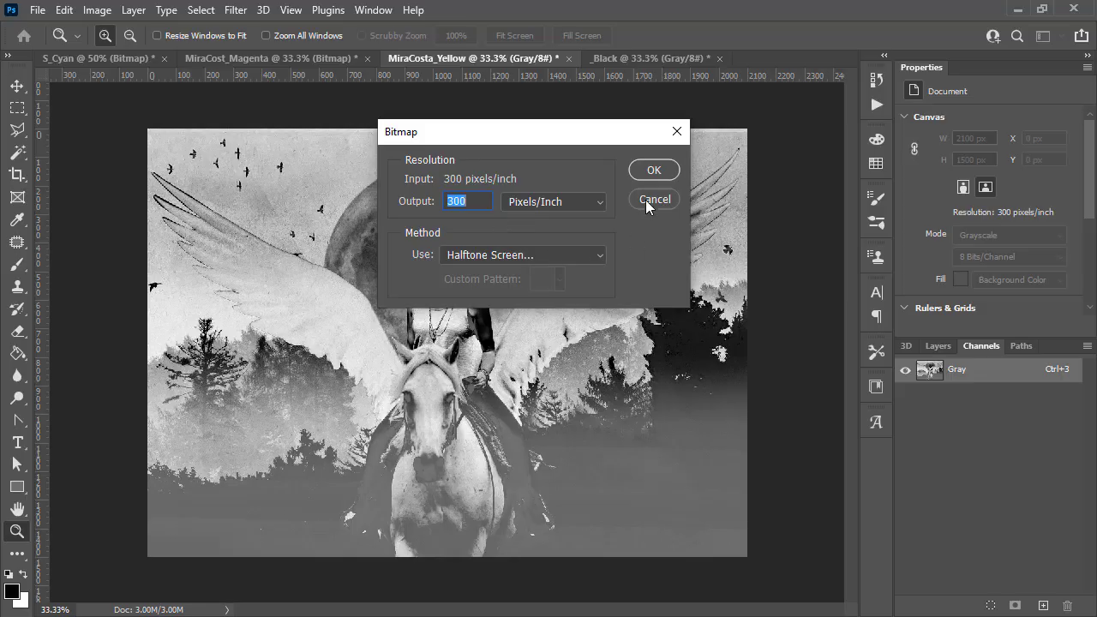
click(661, 171)
key(Tab)
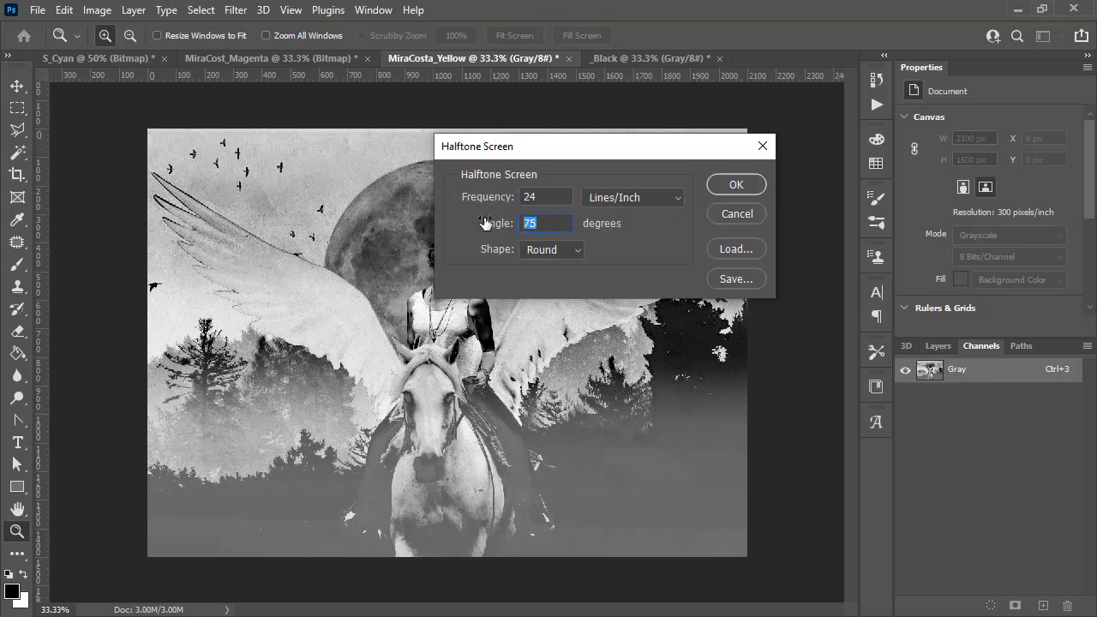
text(0)
click(723, 183)
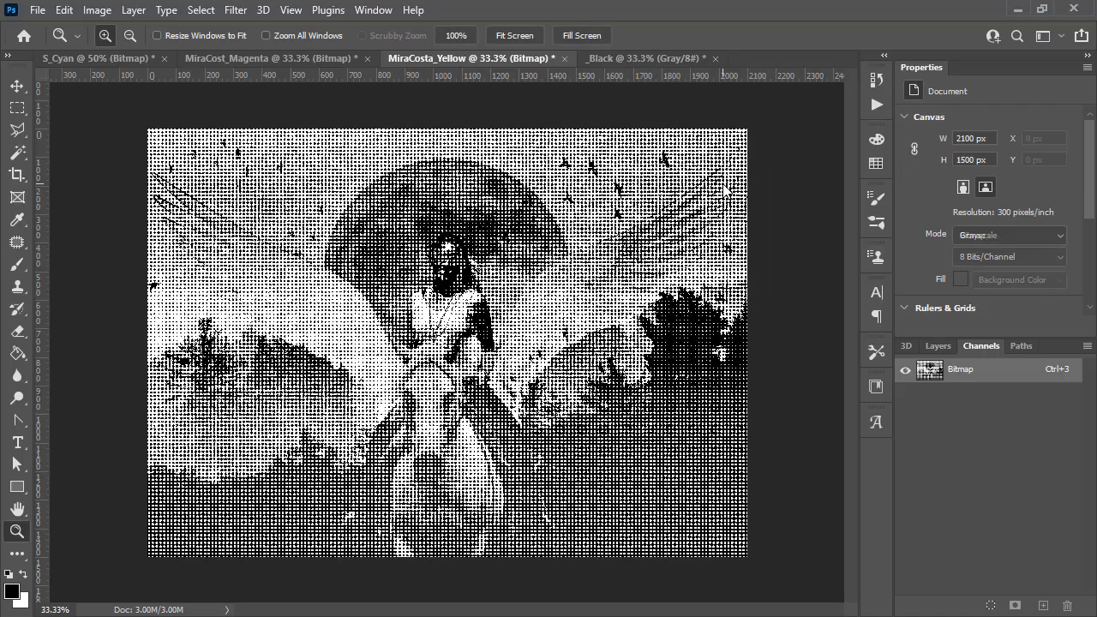
- Convert the Black document to a Halftone Screen bitmap at 24 lines/inch with a 45-degree angle
click(629, 57)
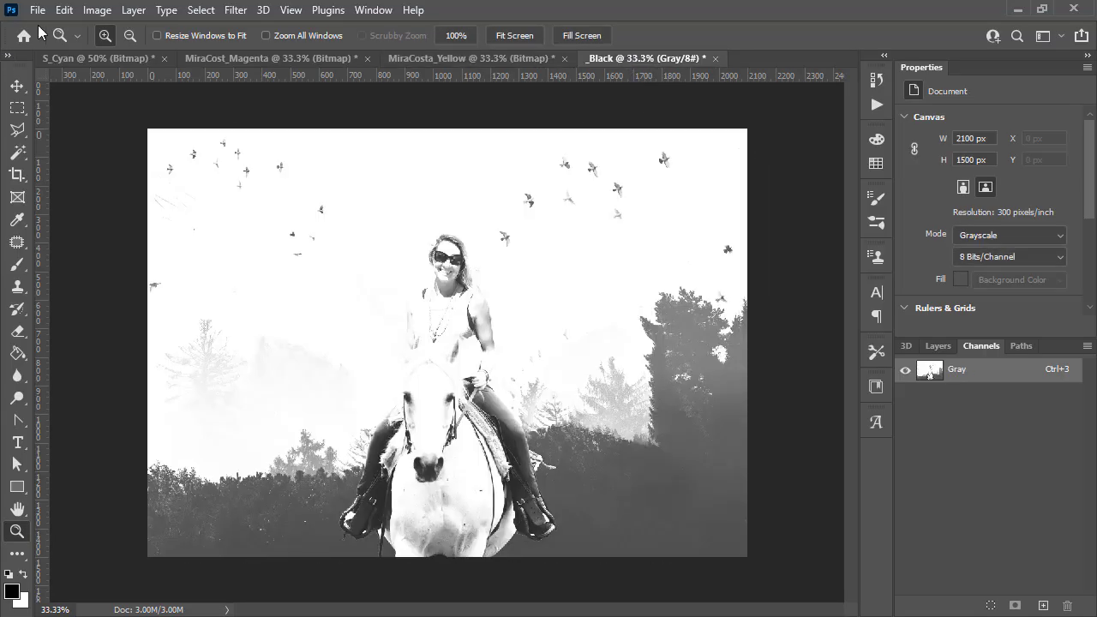
click(97, 9)
mouse_move(116, 34)
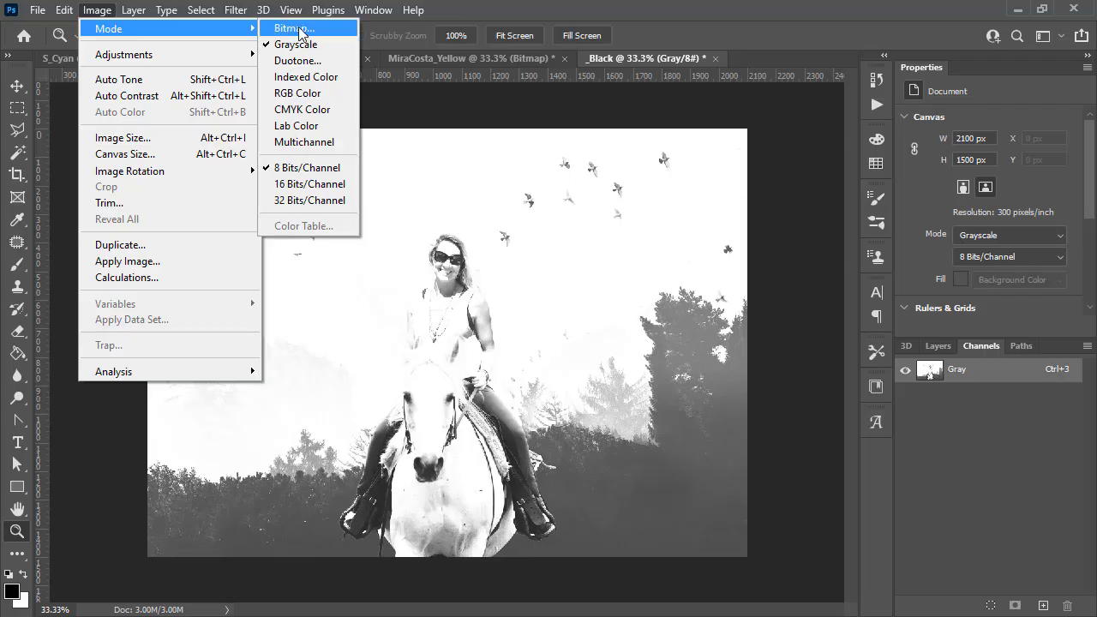
click(295, 28)
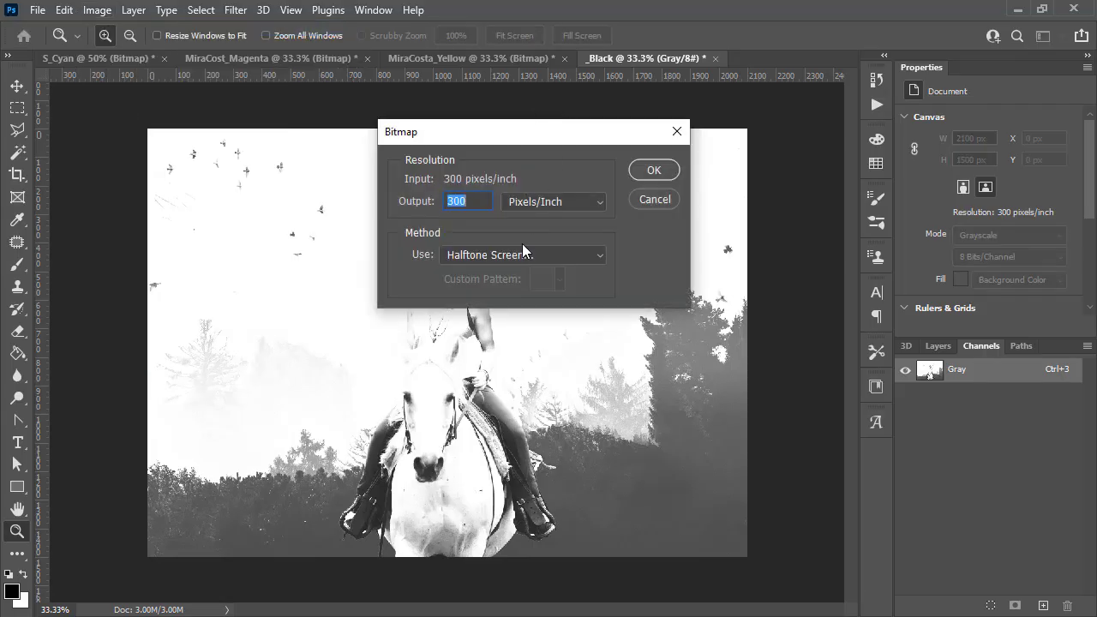
click(656, 171)
key(Tab)
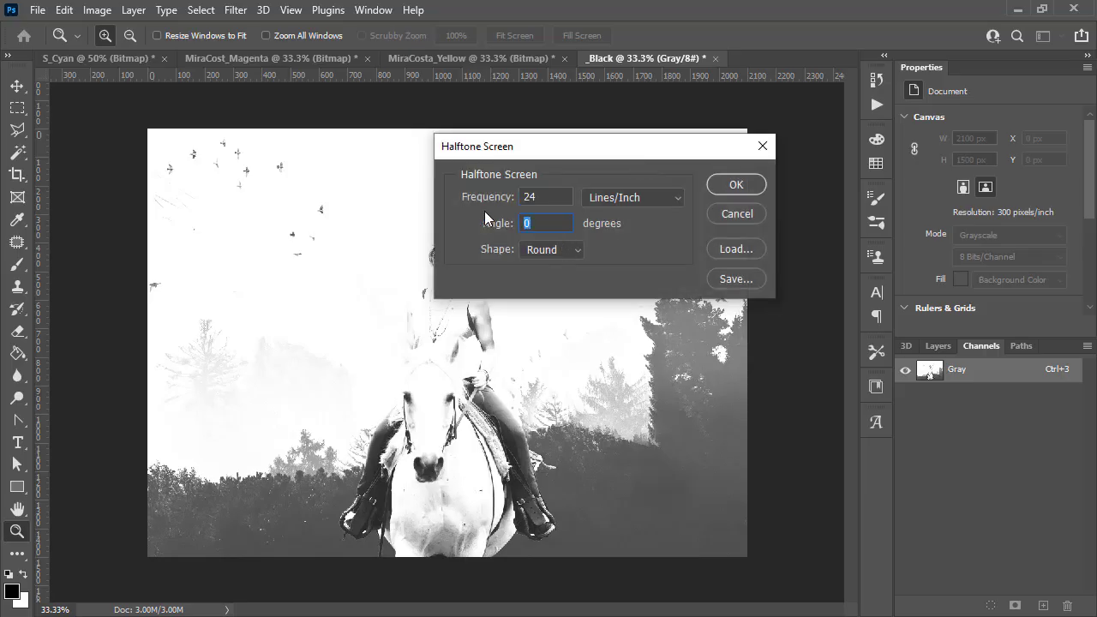
text(45)
click(733, 184)
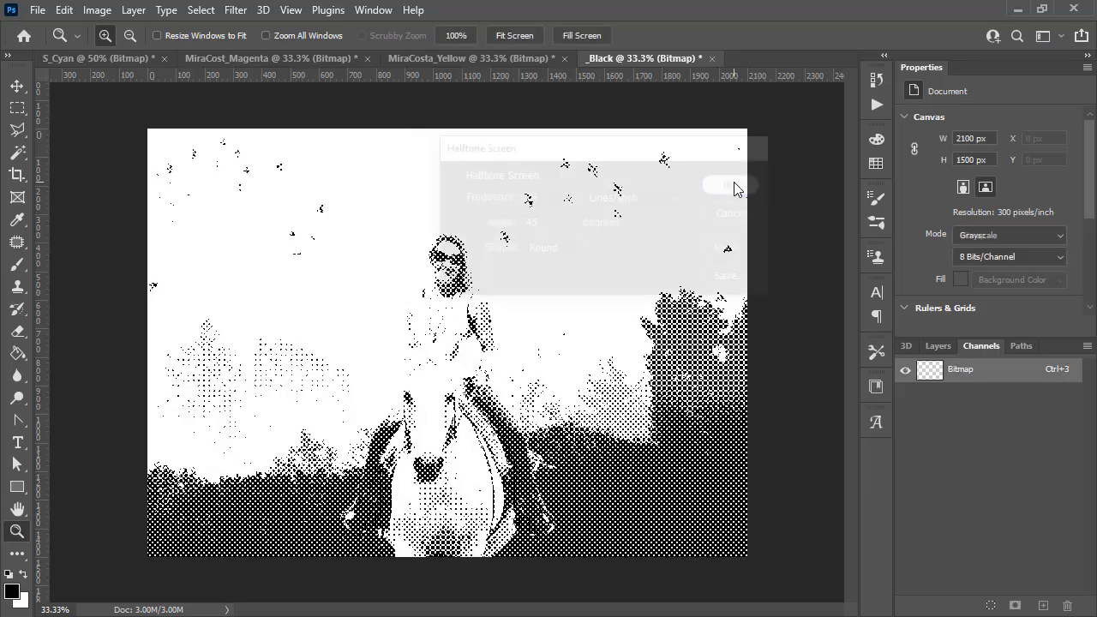
- Switch between the four halftone documents, zooming and panning to compare their dot patterns and angles
click(459, 57)
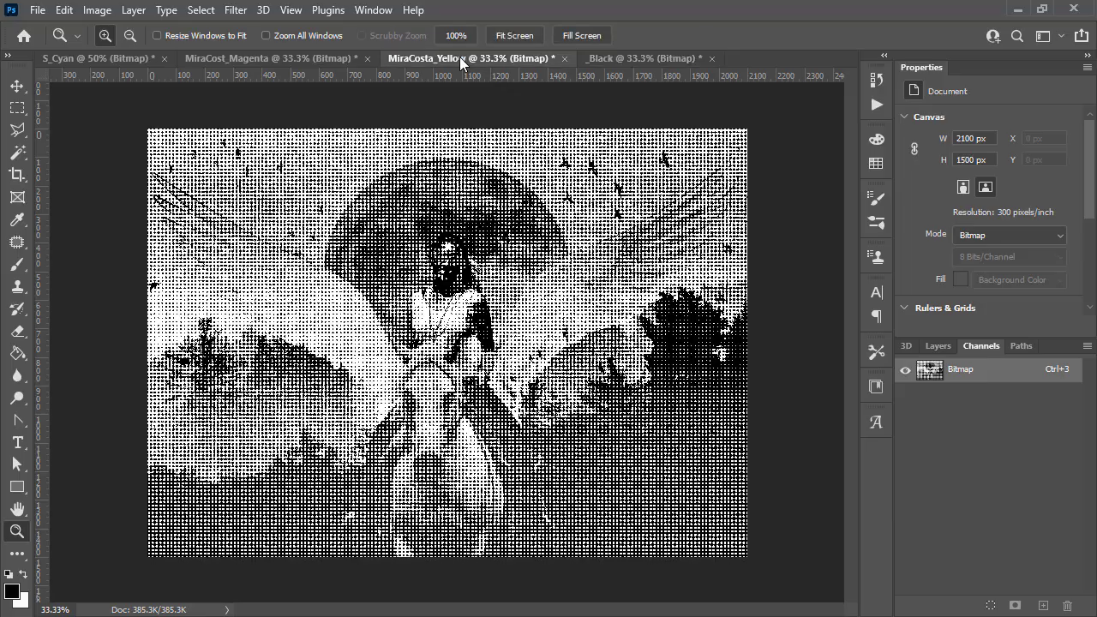
click(288, 57)
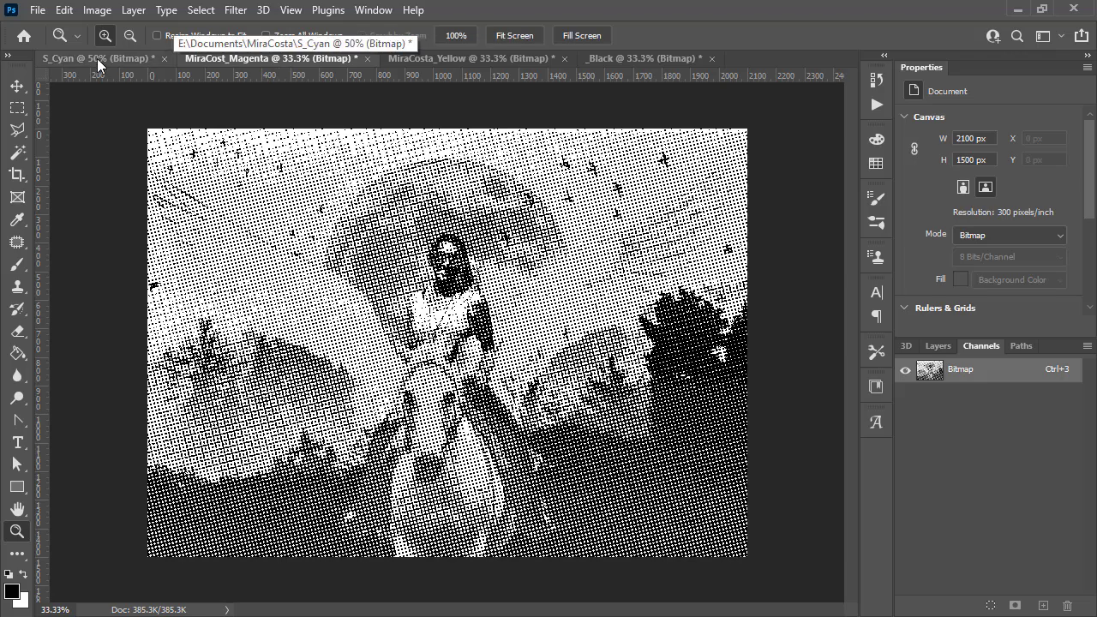
click(98, 59)
click(274, 59)
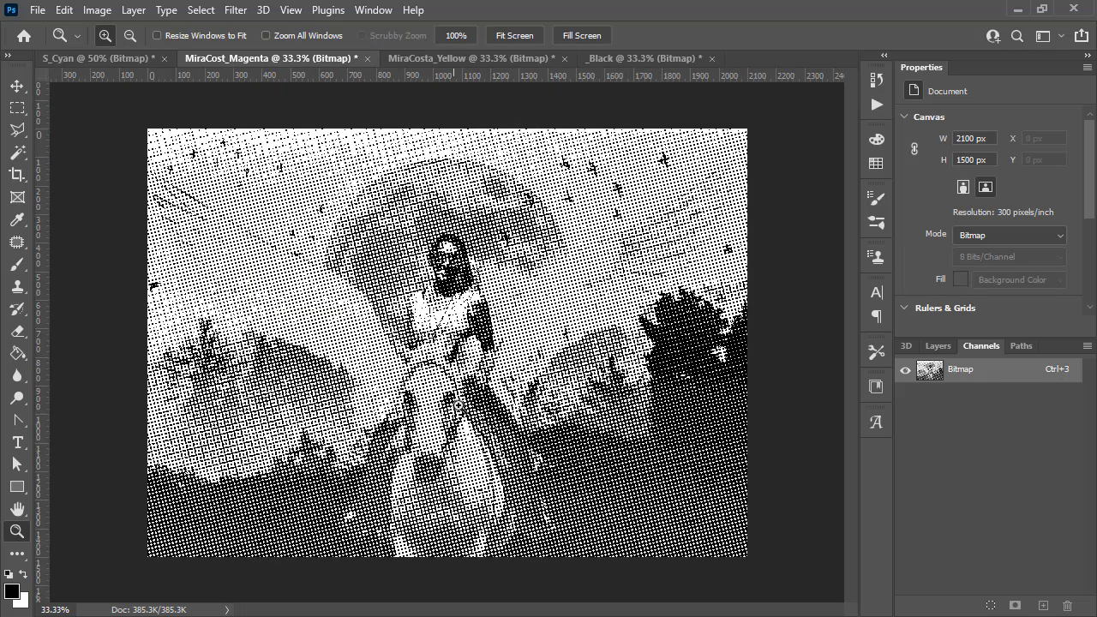
click(451, 392)
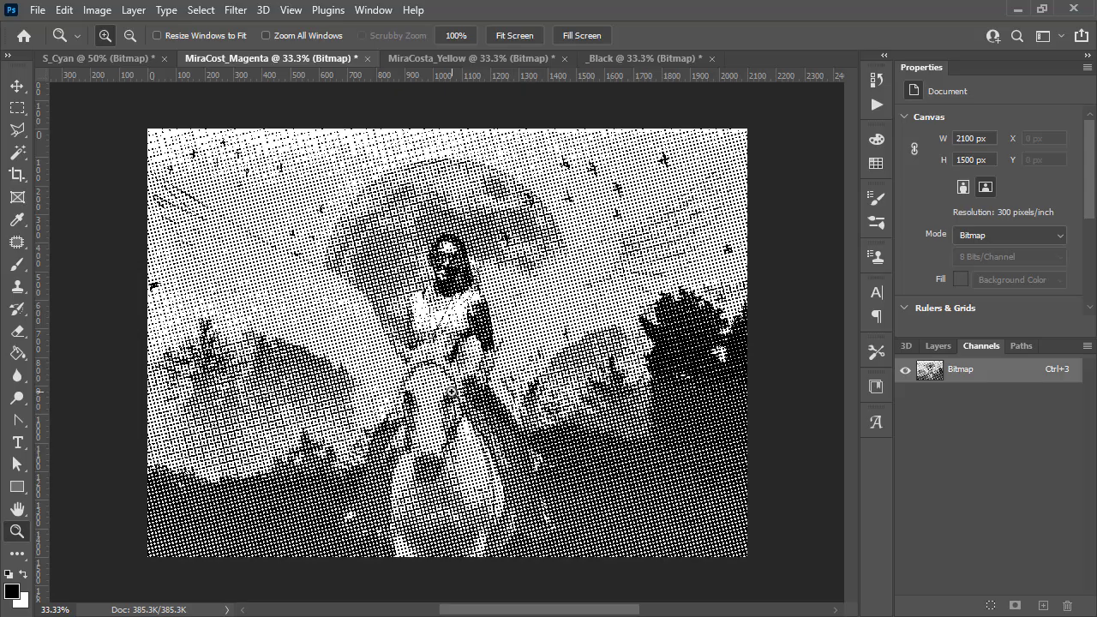
scroll(570, 335, down, 2)
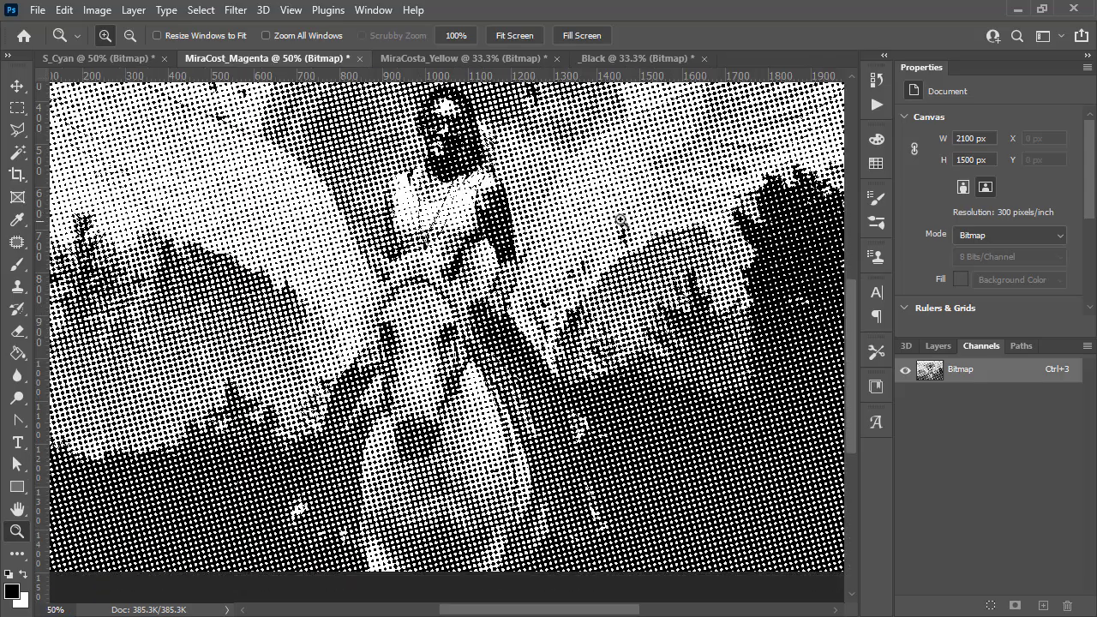
key(h)
drag(620, 220, 556, 307)
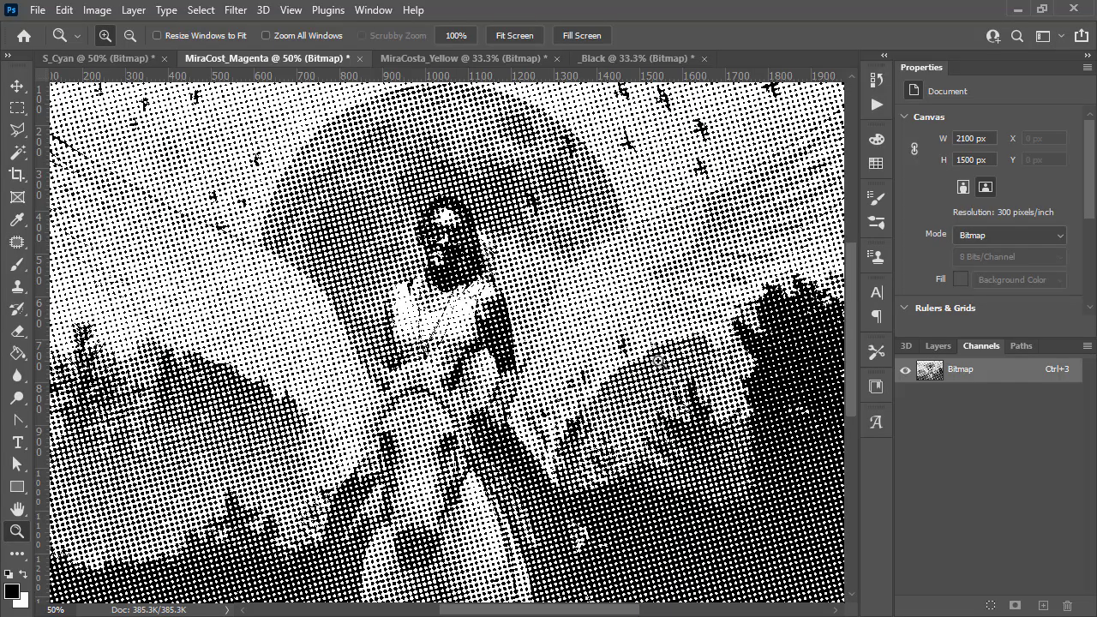
click(85, 58)
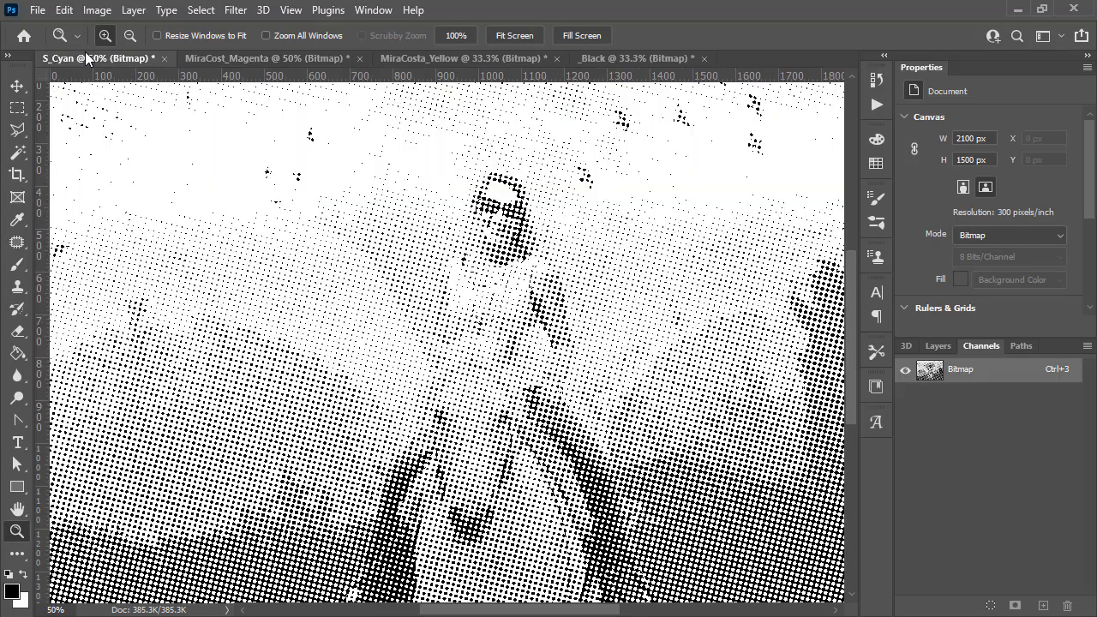
click(221, 58)
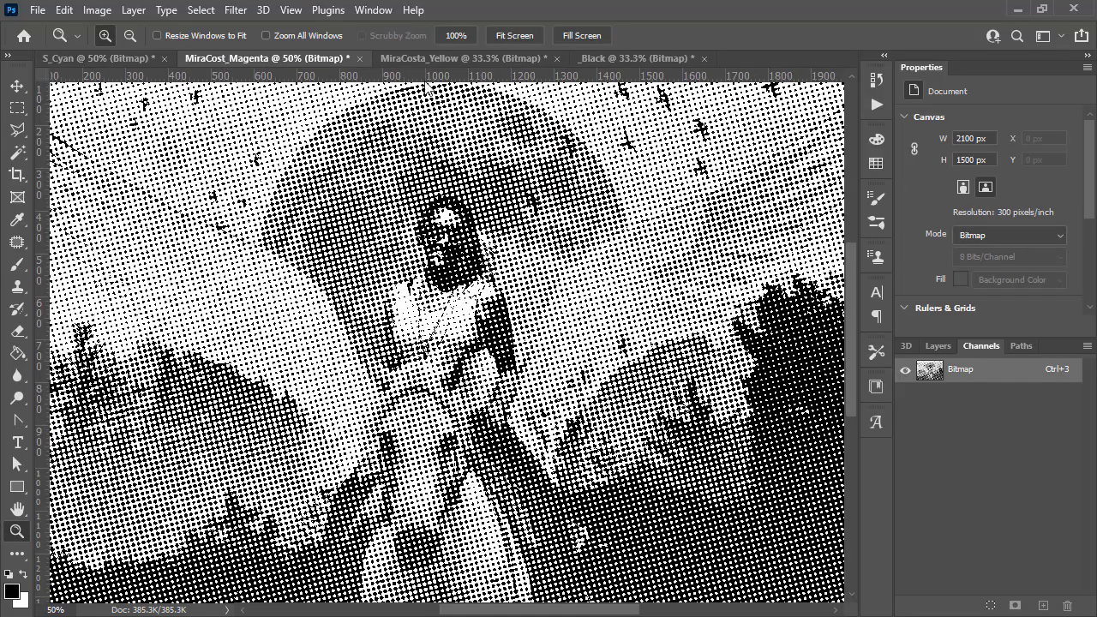
click(464, 57)
click(463, 325)
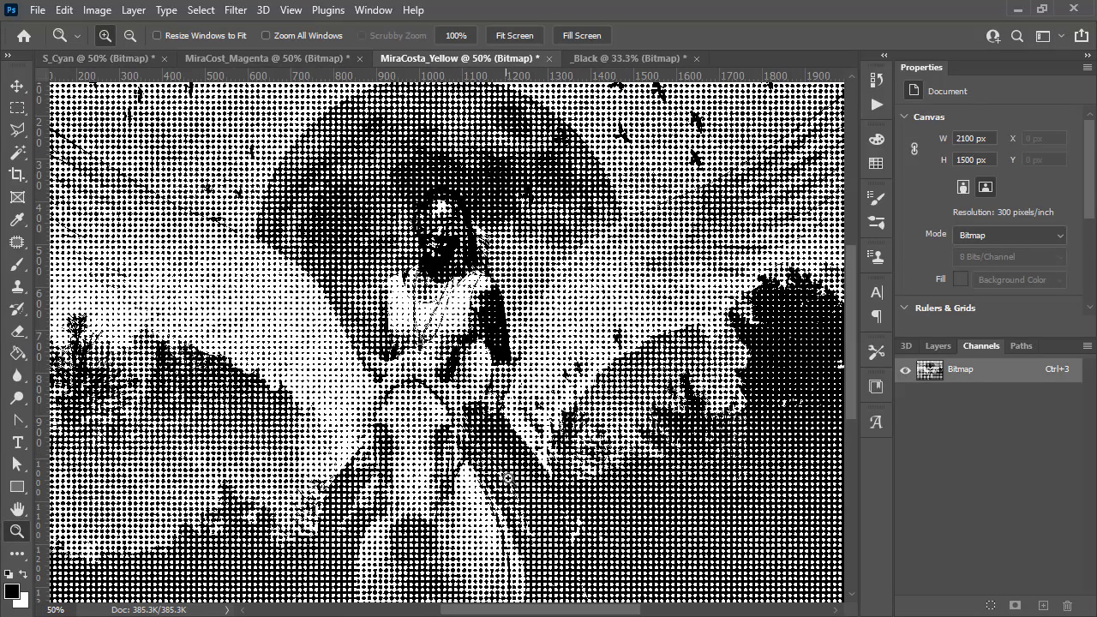
scroll(507, 477, down, 3)
scroll(583, 454, up, 2)
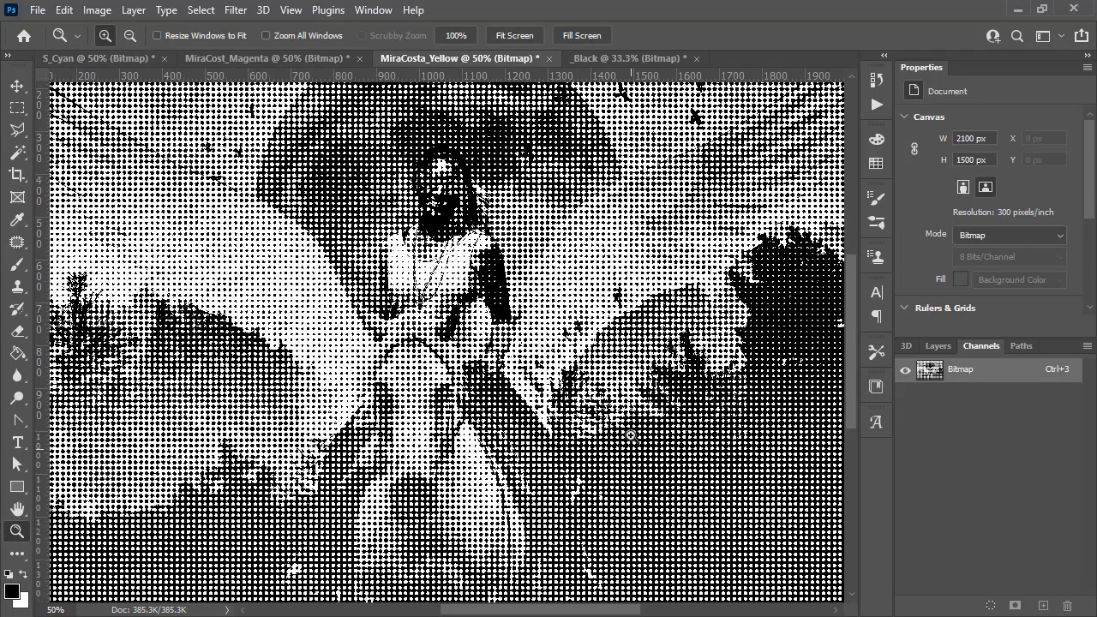
- Create a new 7 x 5 inch Grayscale document at 300 pixels/inch
scroll(630, 435, up, 1)
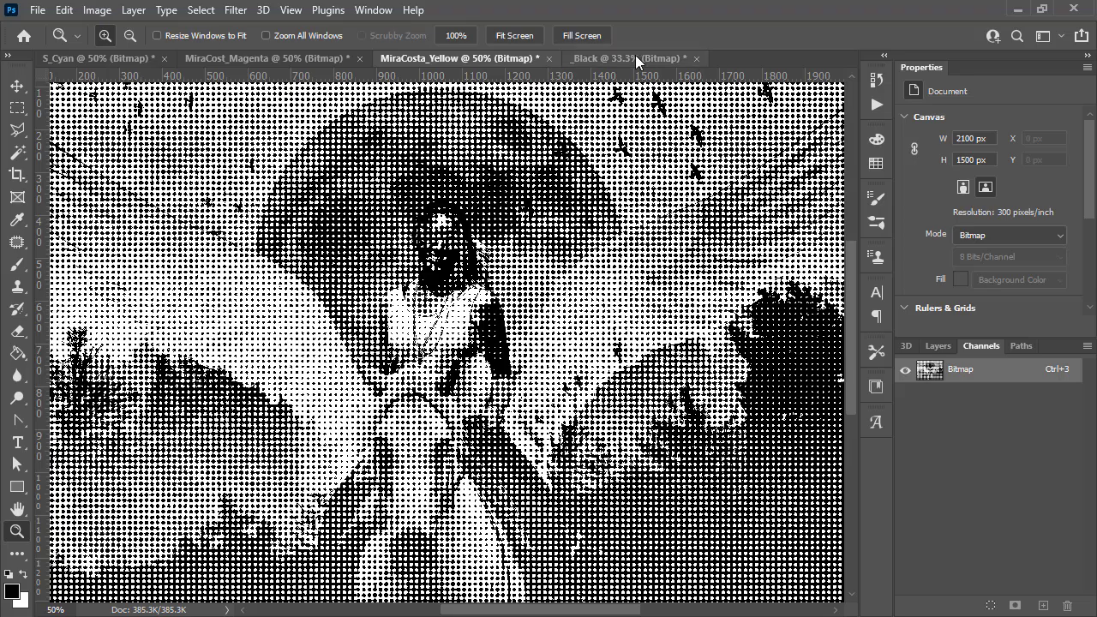
click(635, 55)
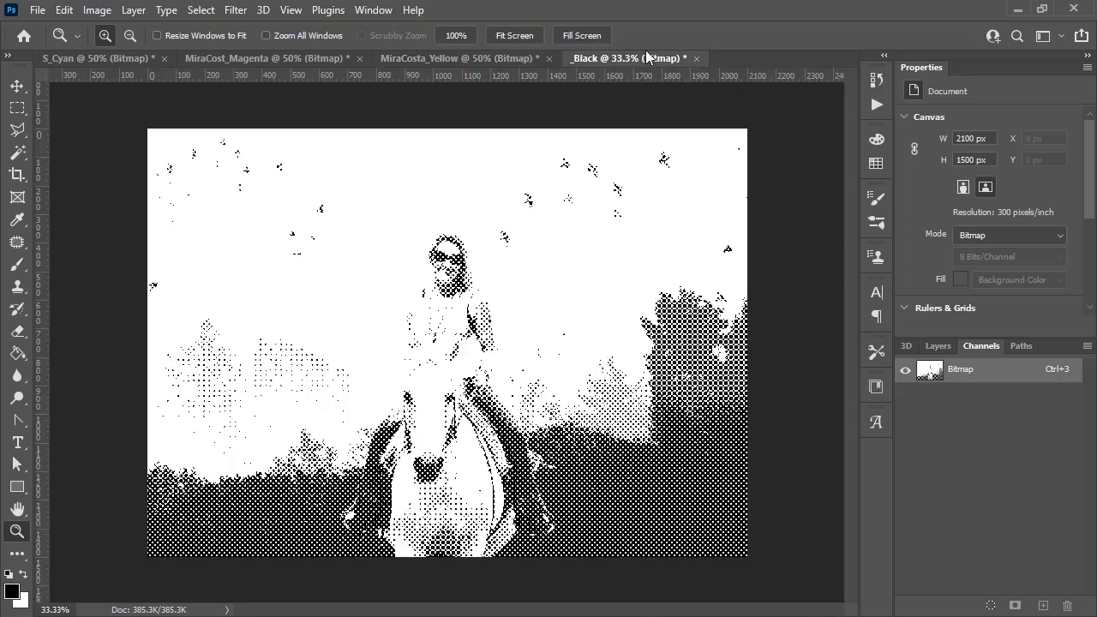
click(38, 9)
click(58, 29)
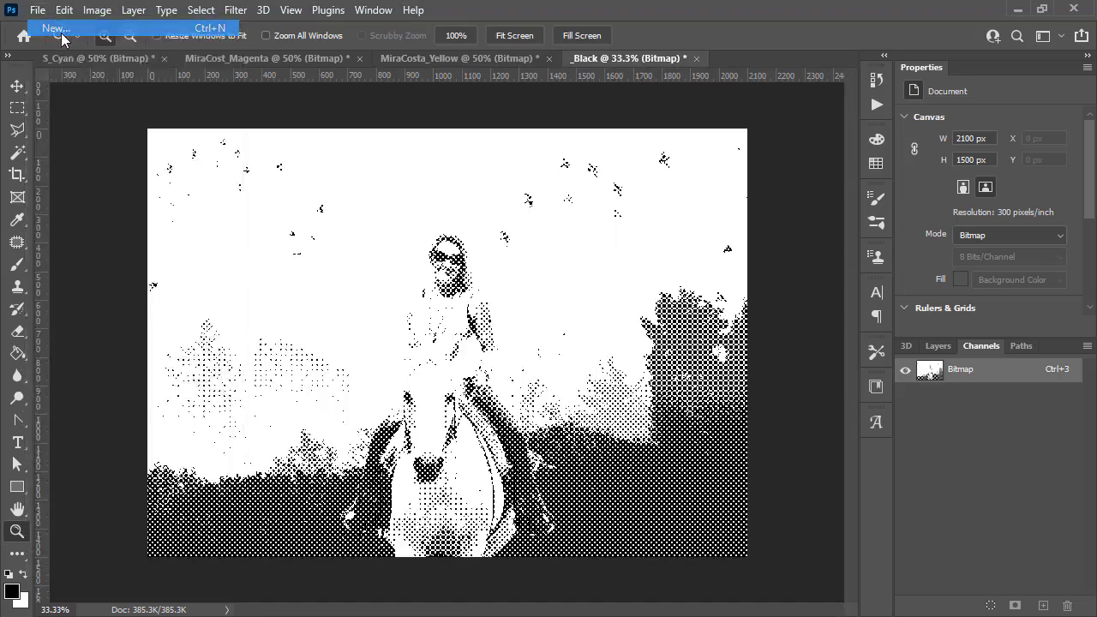
key(ctrl+n)
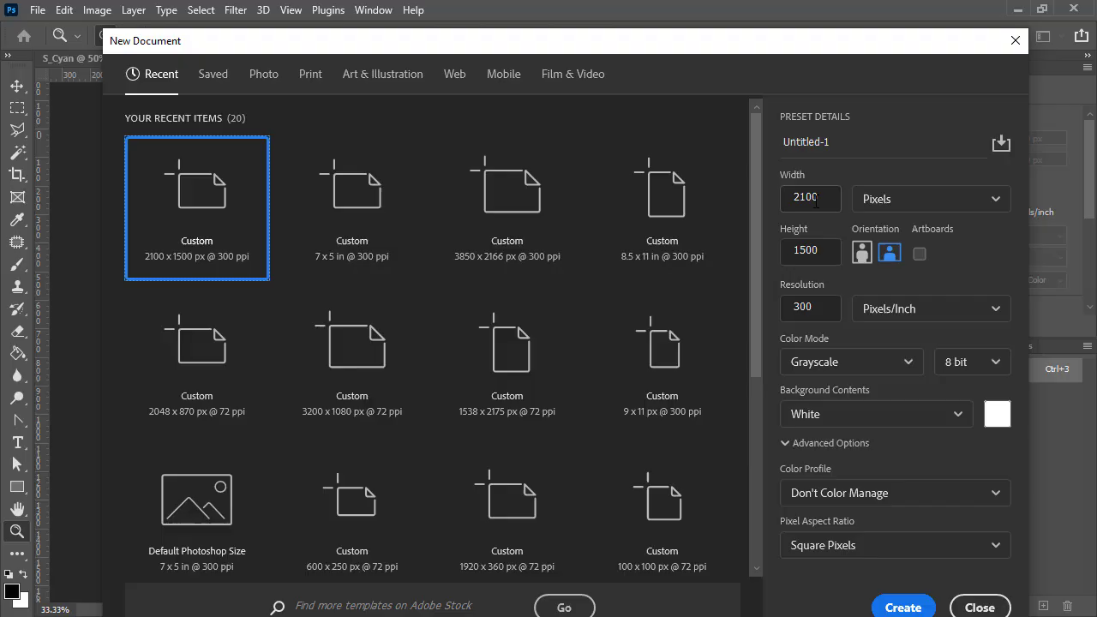
click(911, 204)
click(882, 259)
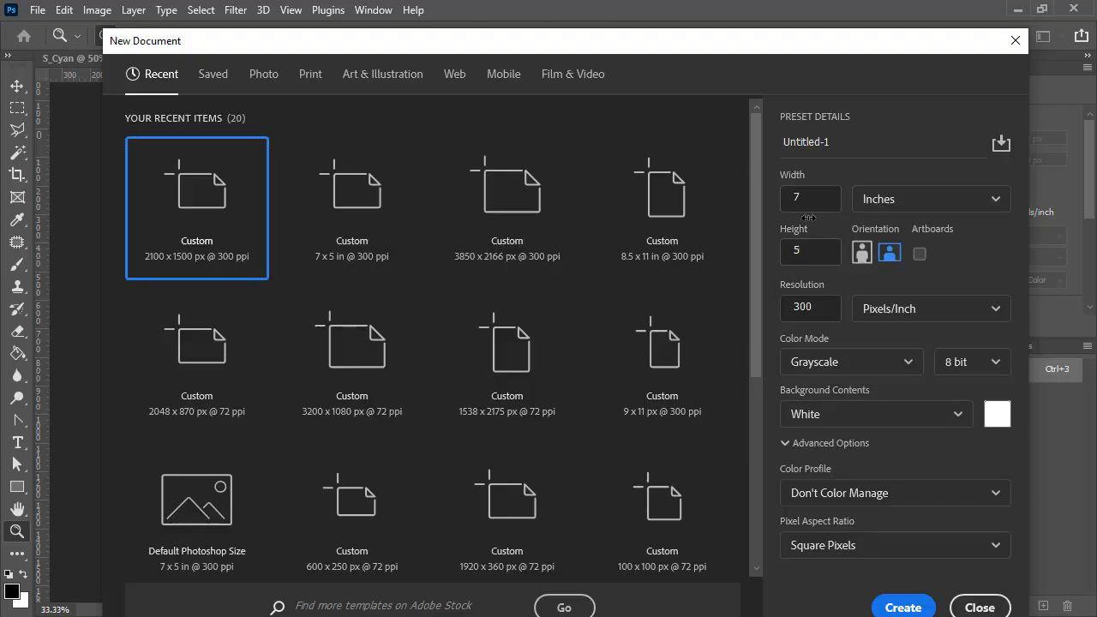
click(903, 607)
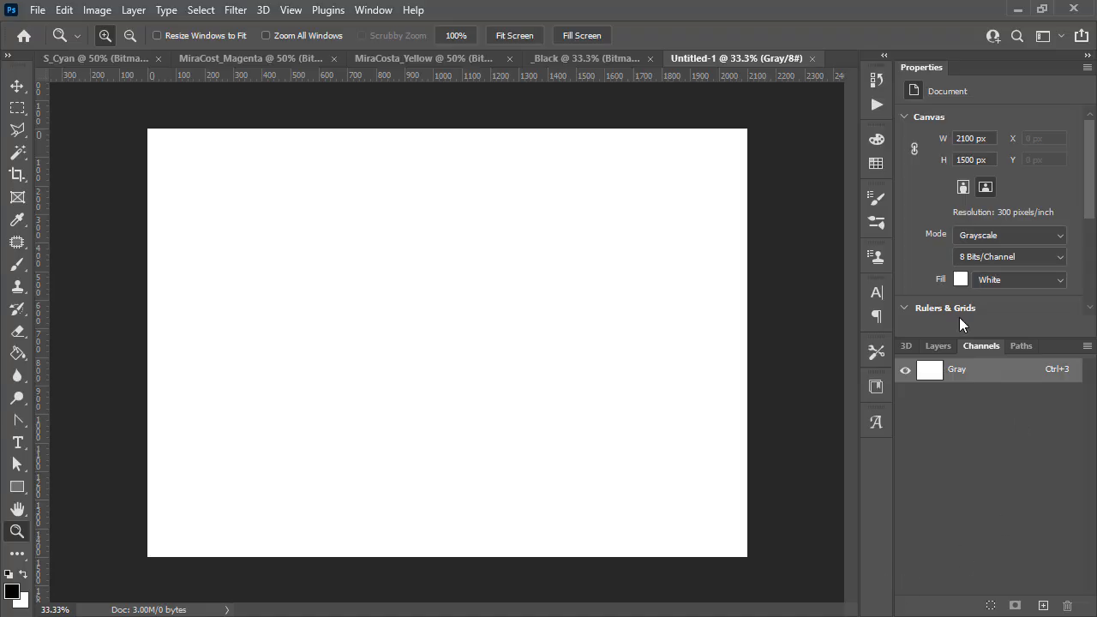
- Convert the new document to CMYK Color mode
click(96, 9)
mouse_move(111, 29)
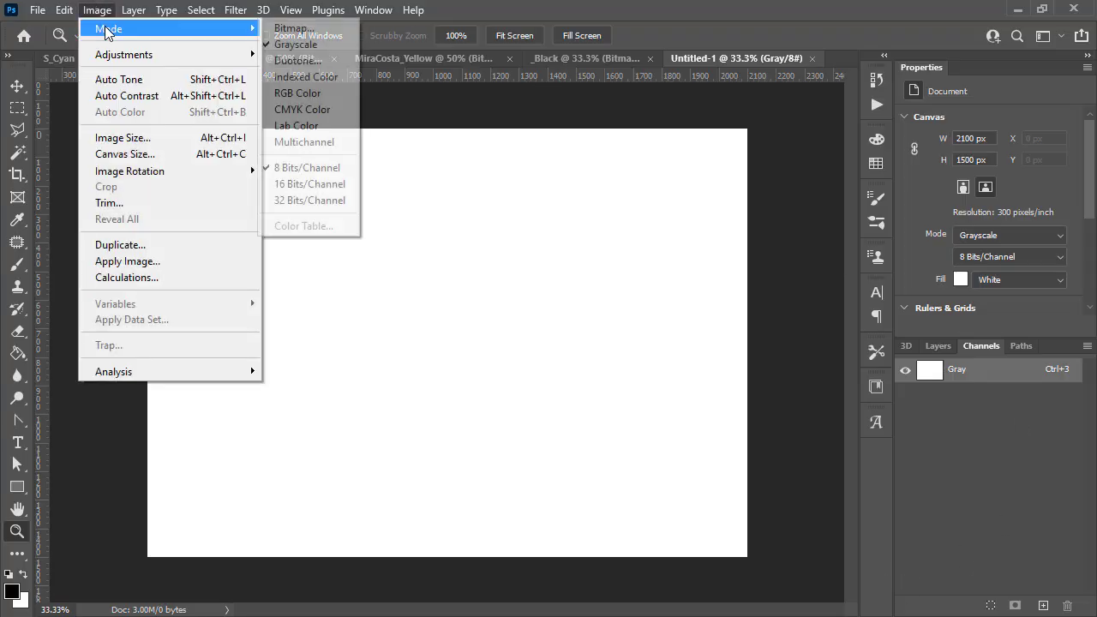
click(321, 109)
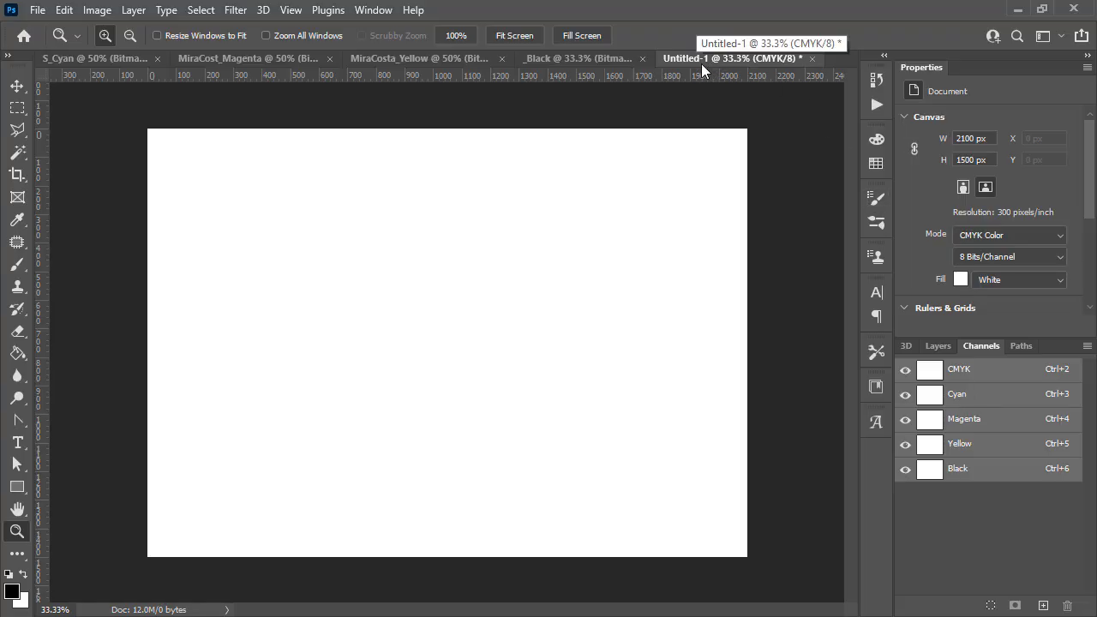
- Copy the whole Cyan halftone bitmap image
click(76, 54)
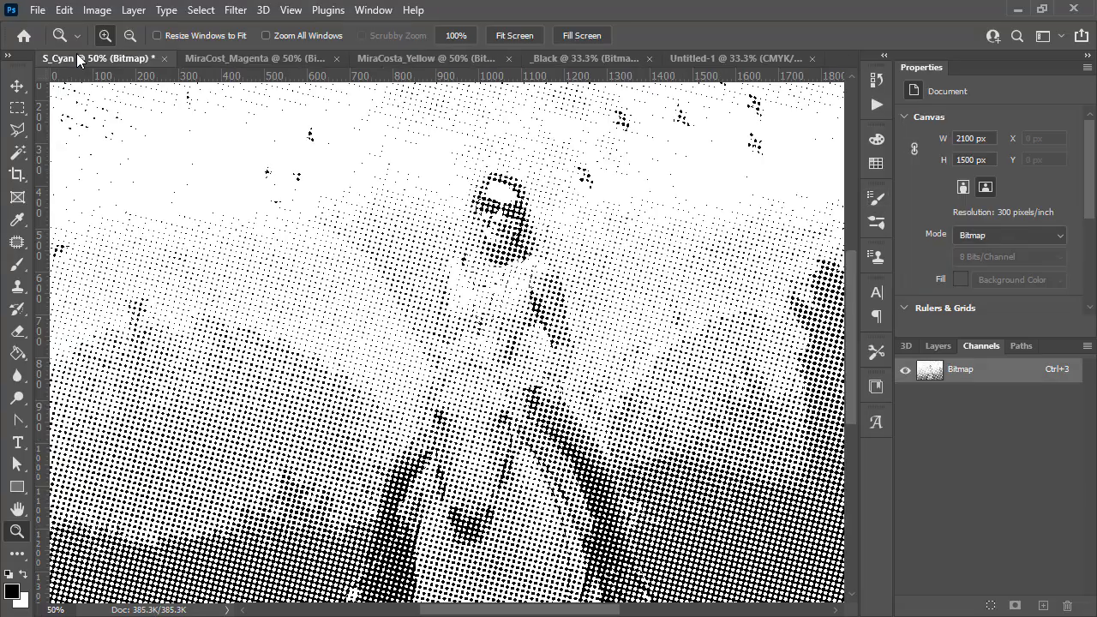
click(937, 347)
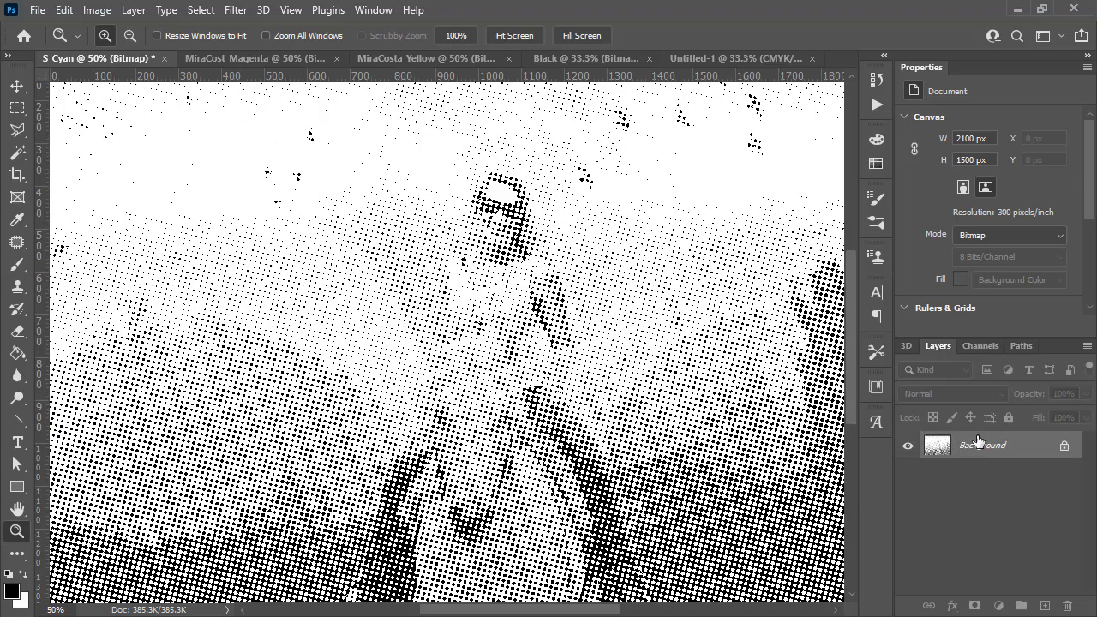
click(16, 85)
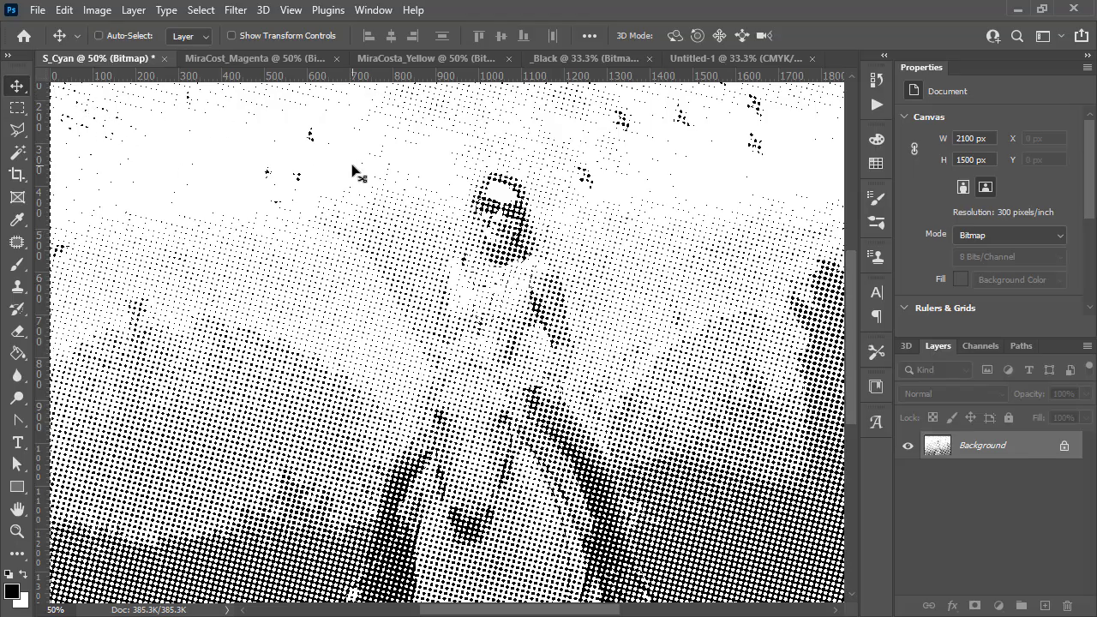
key(ctrl+c)
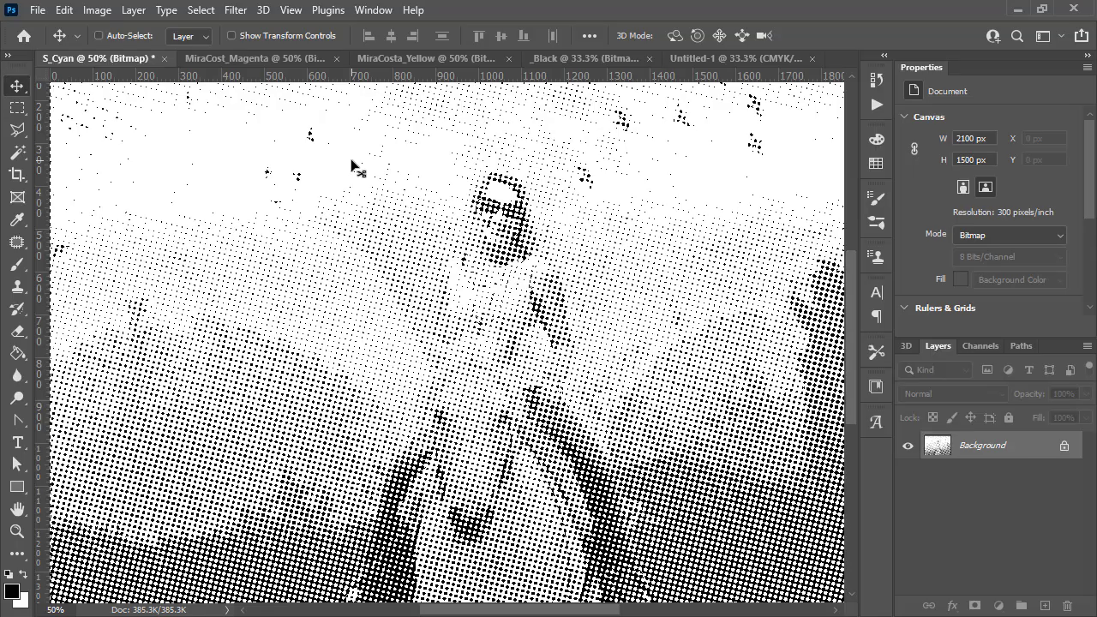
- Paste the cyan halftone into the new document's Cyan channel and briefly preview the composite
click(718, 59)
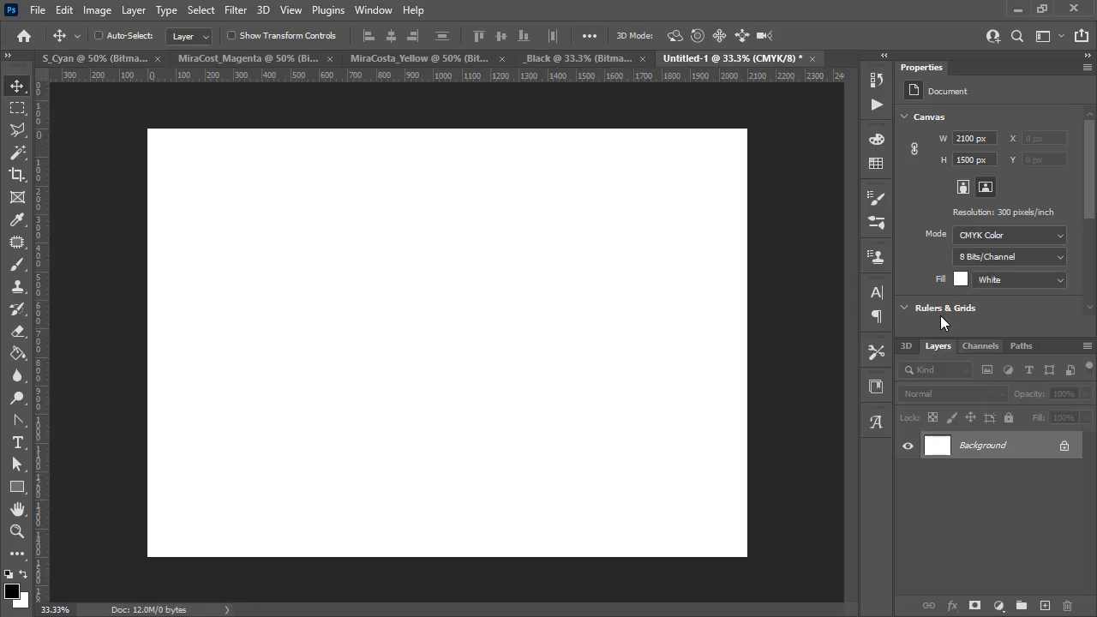
click(975, 342)
click(973, 399)
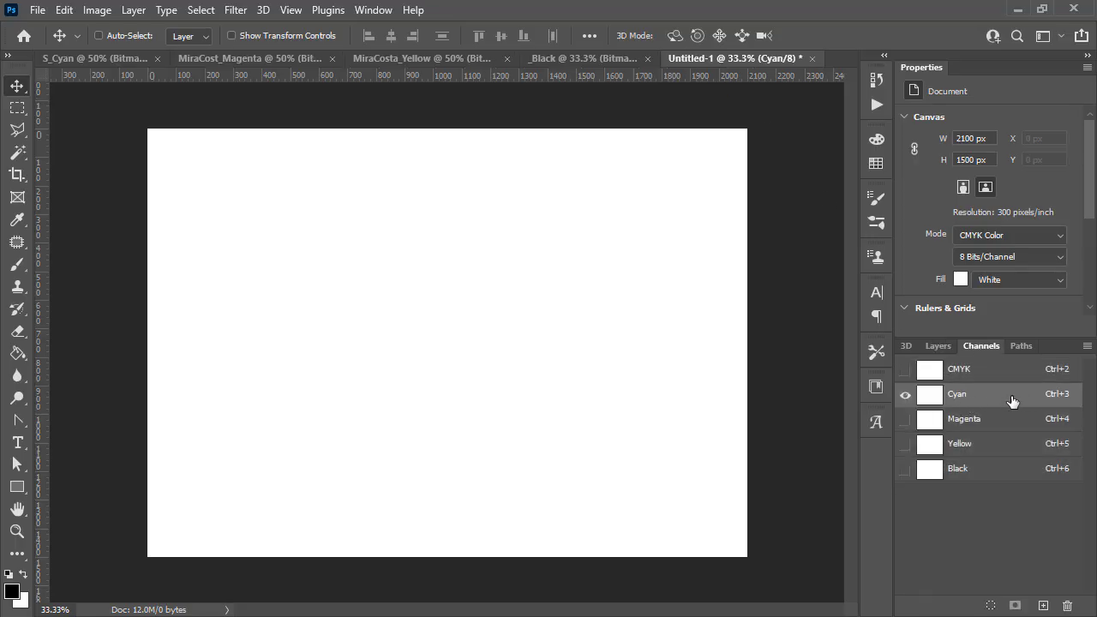
key(ctrl+v)
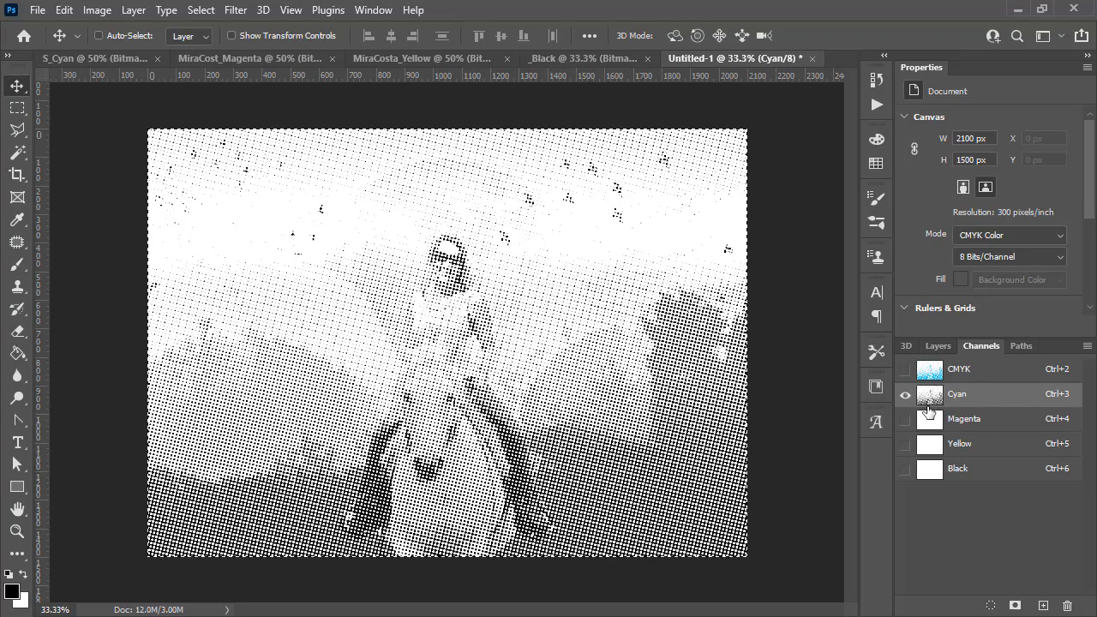
click(904, 374)
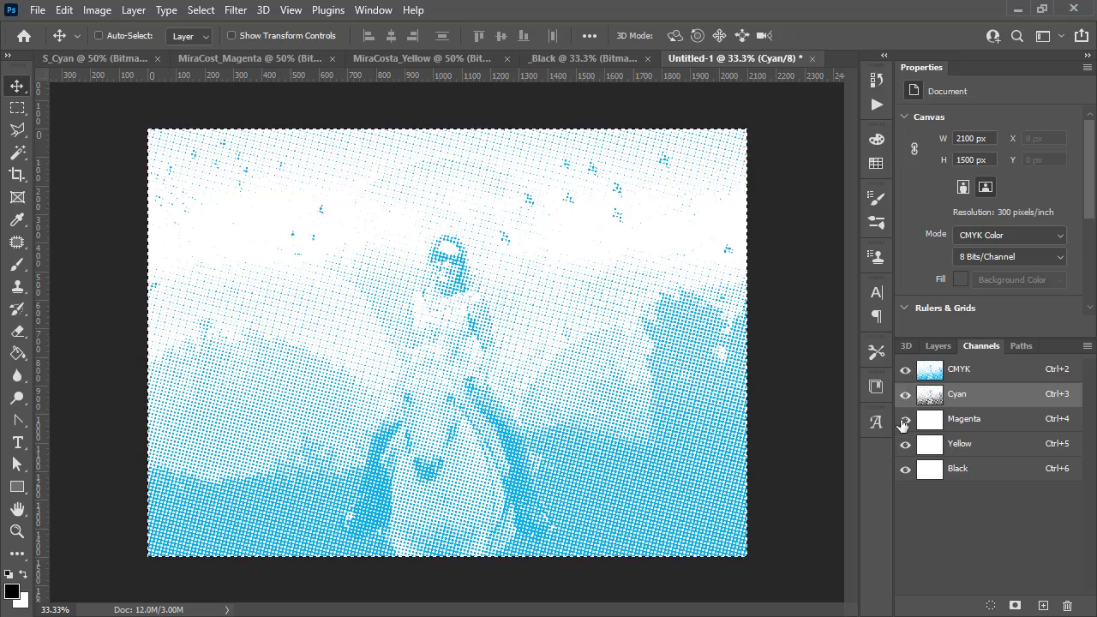
drag(901, 421, 907, 472)
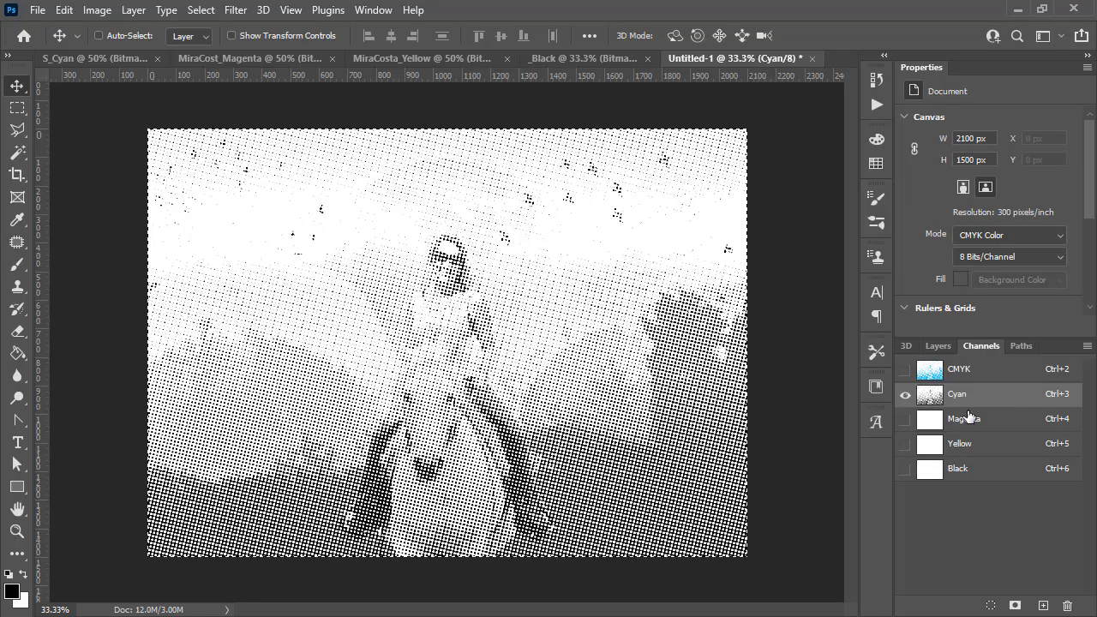
- Copy the Magenta halftone and paste it into the new document's Magenta channel
click(246, 59)
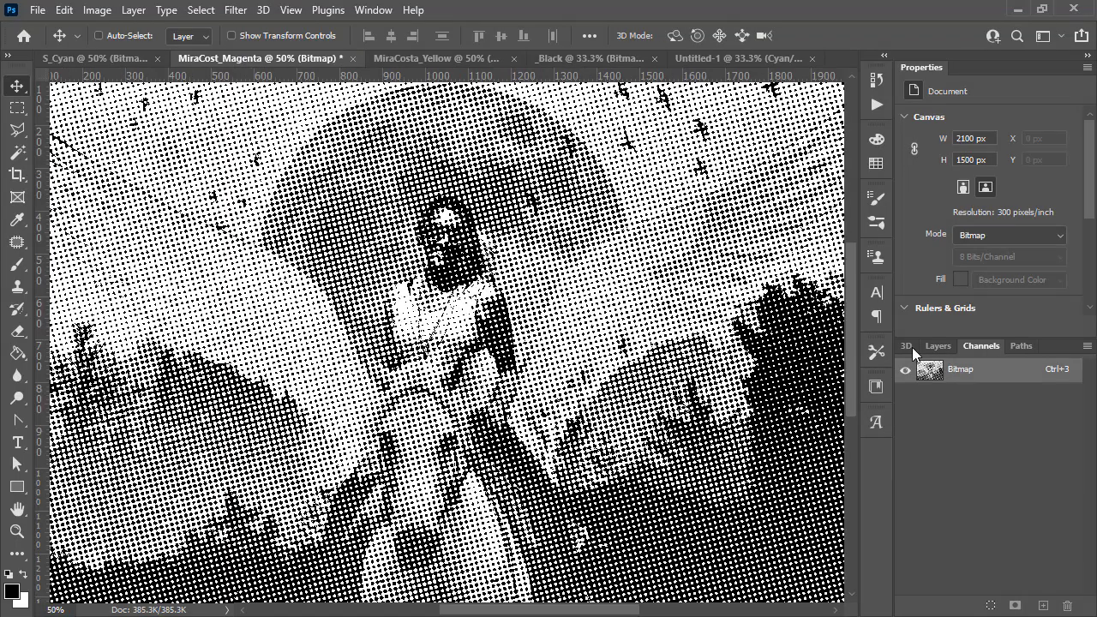
click(939, 346)
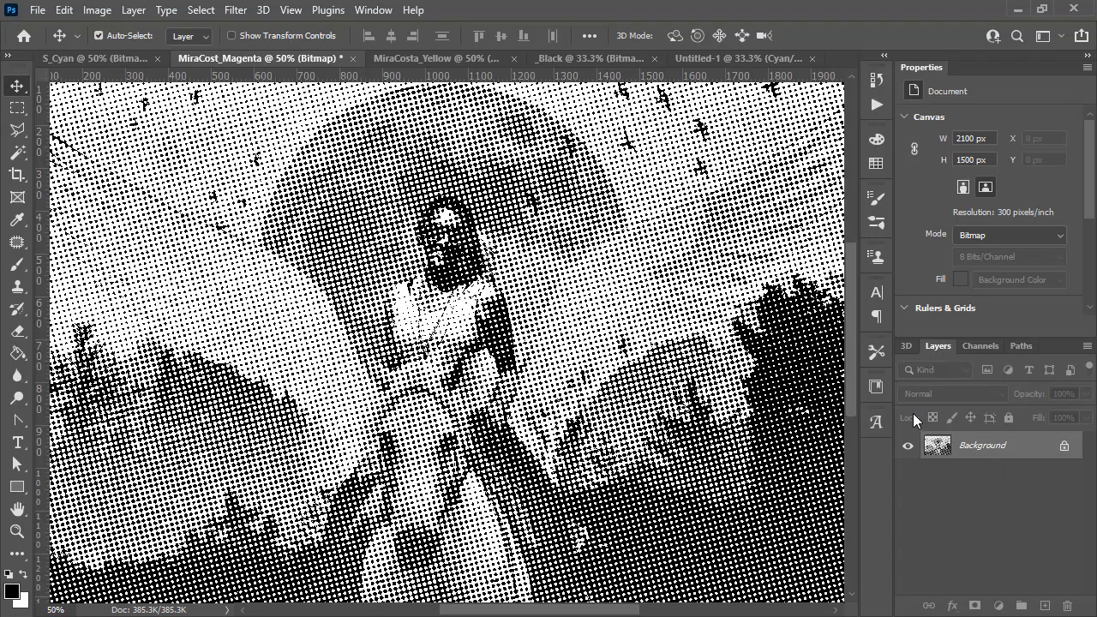
click(701, 58)
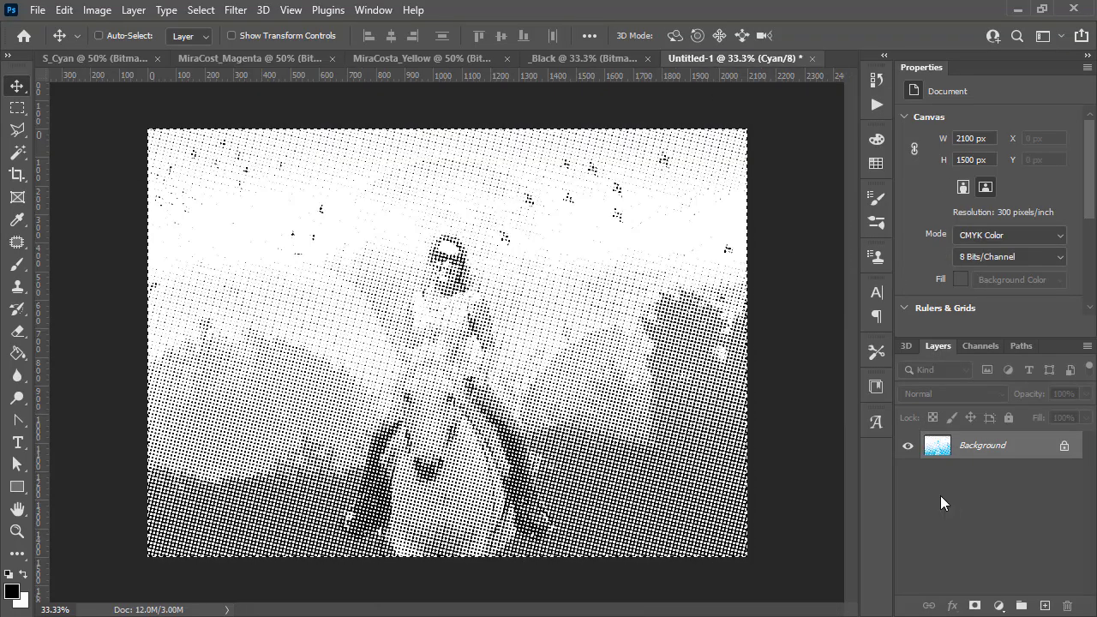
click(974, 344)
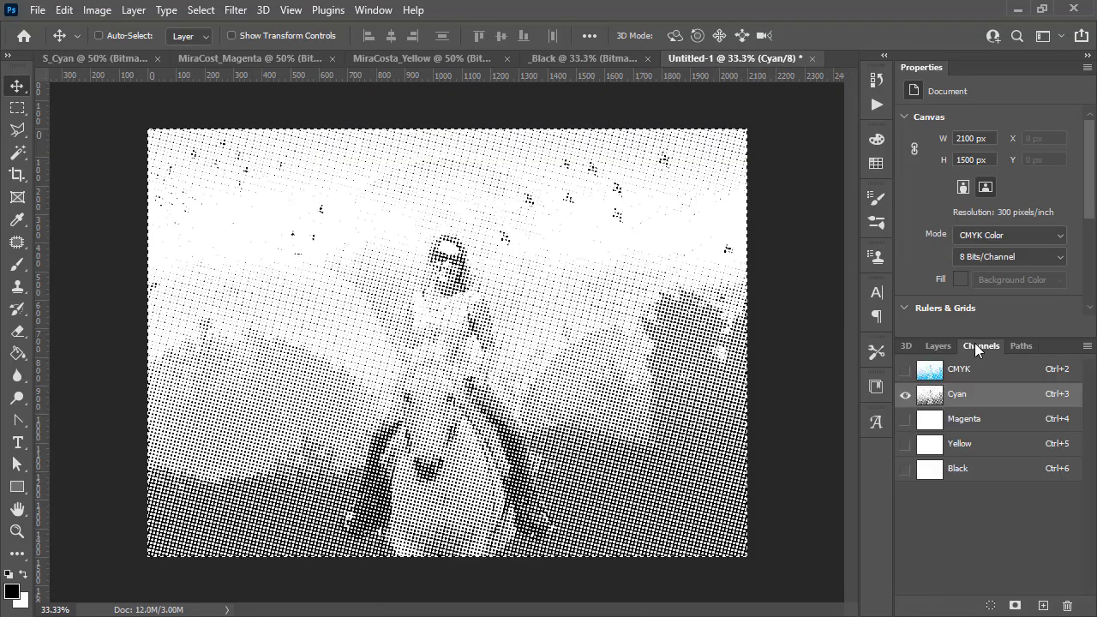
click(986, 419)
key(ctrl+v)
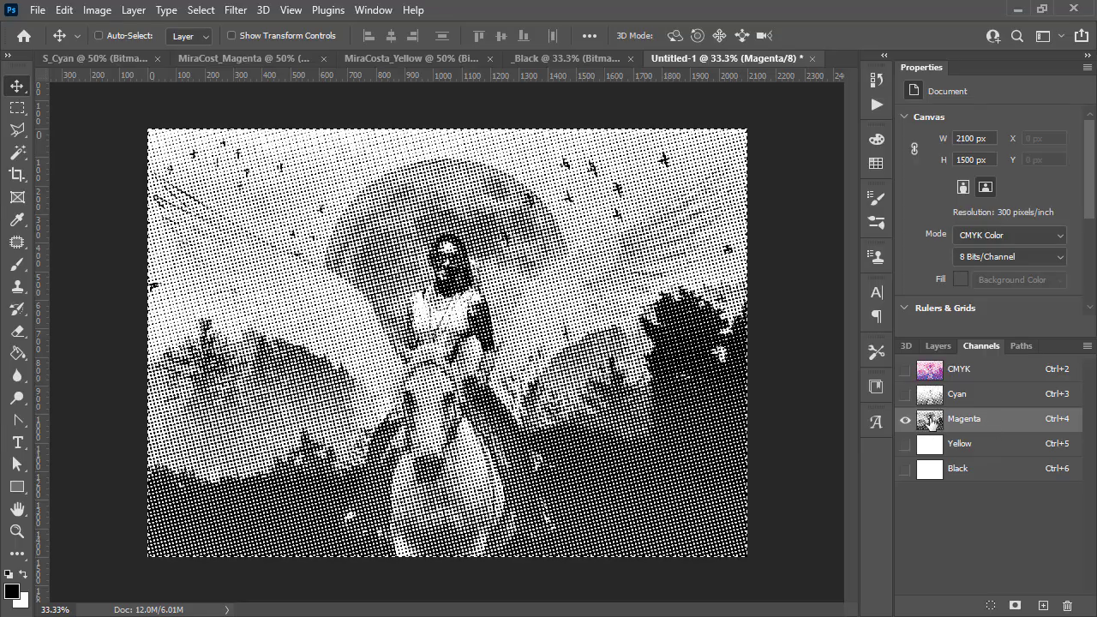
- Copy the Yellow halftone and paste it into the new document's Yellow channel
click(390, 58)
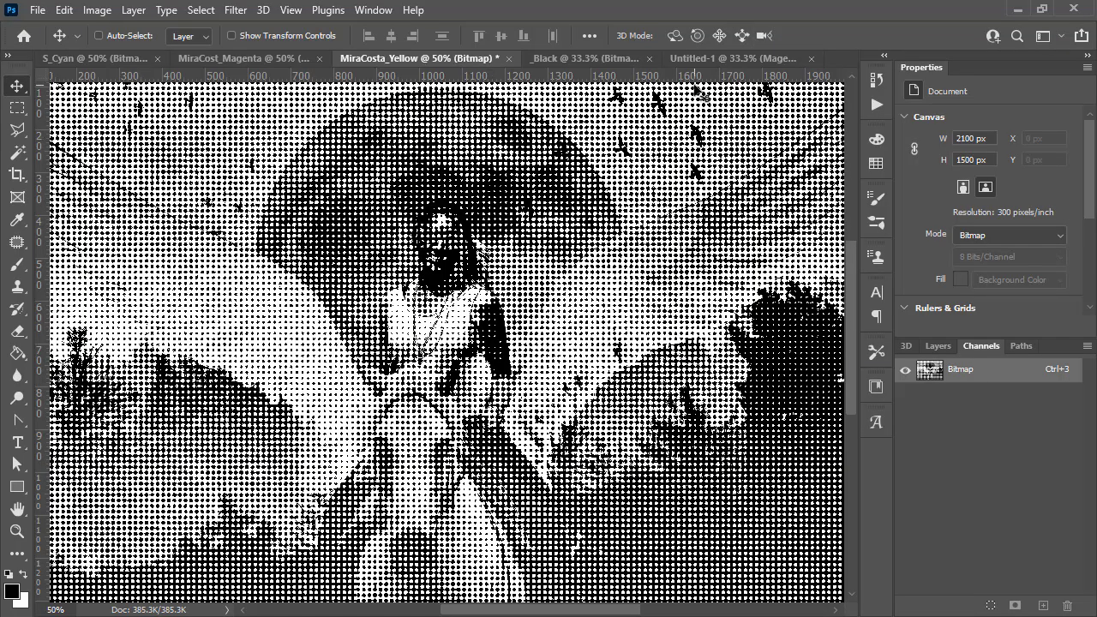
click(729, 56)
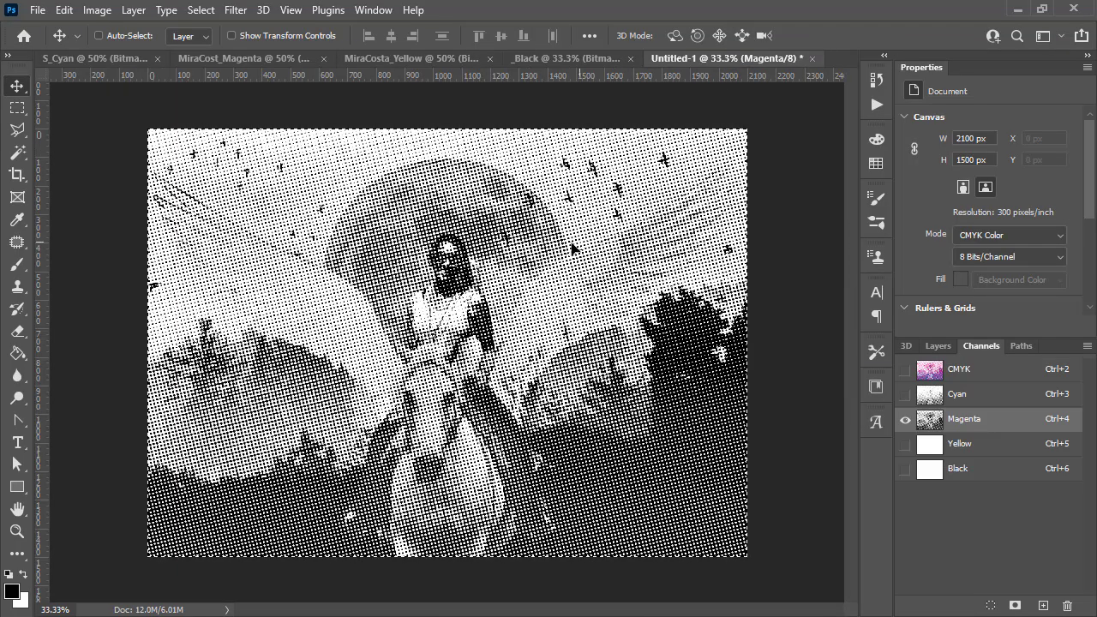
click(994, 444)
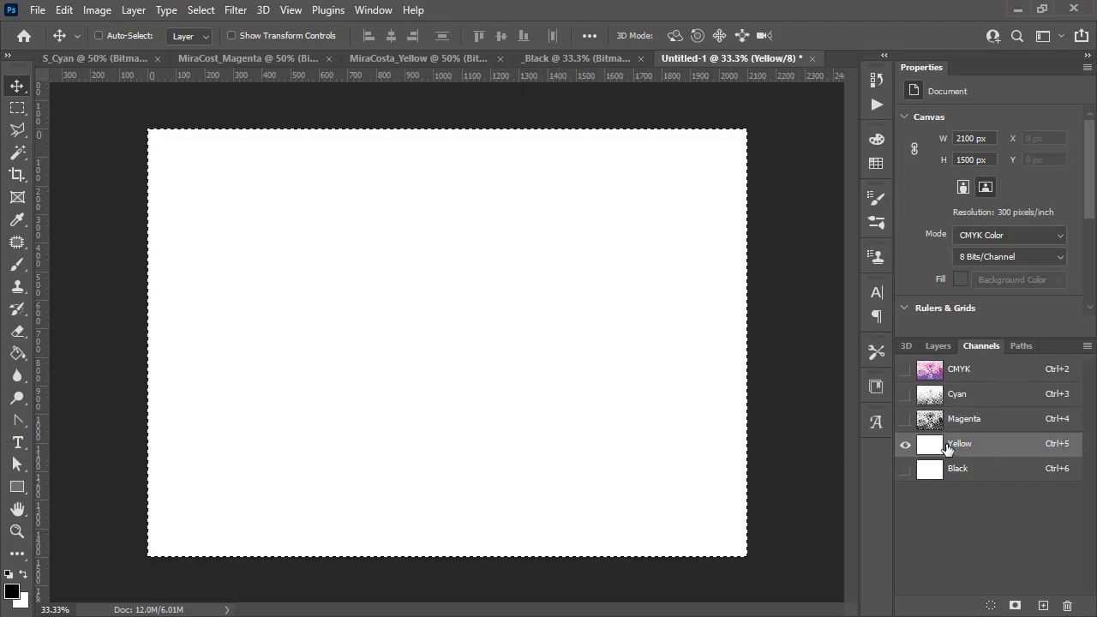
key(ctrl+v)
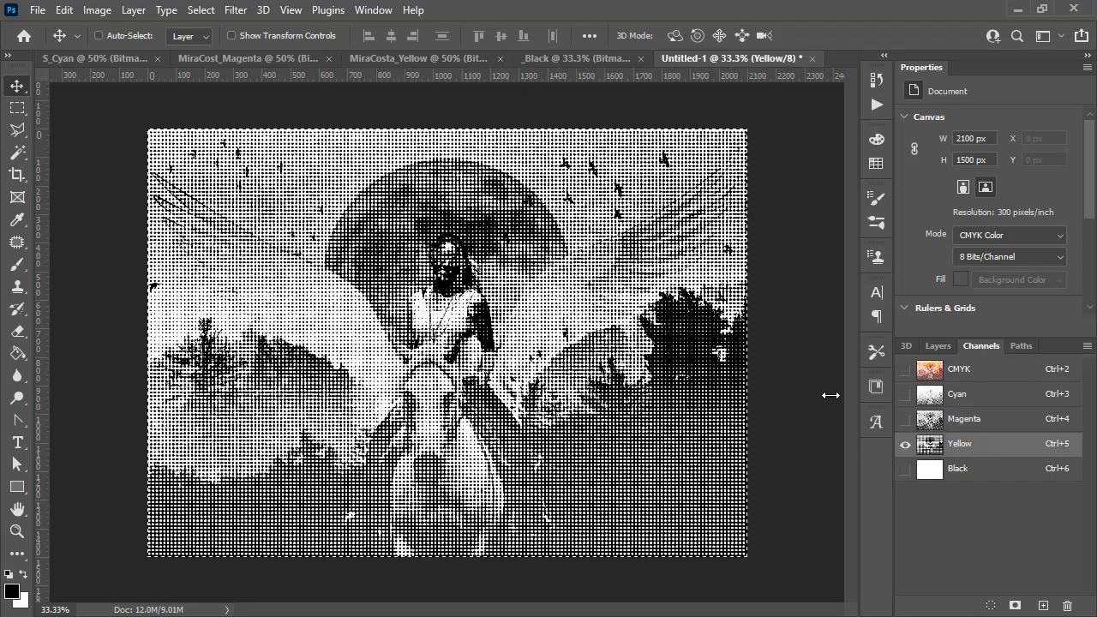
- Paste the Black halftone into the new document's Black channel and show the full CMYK composite
click(555, 57)
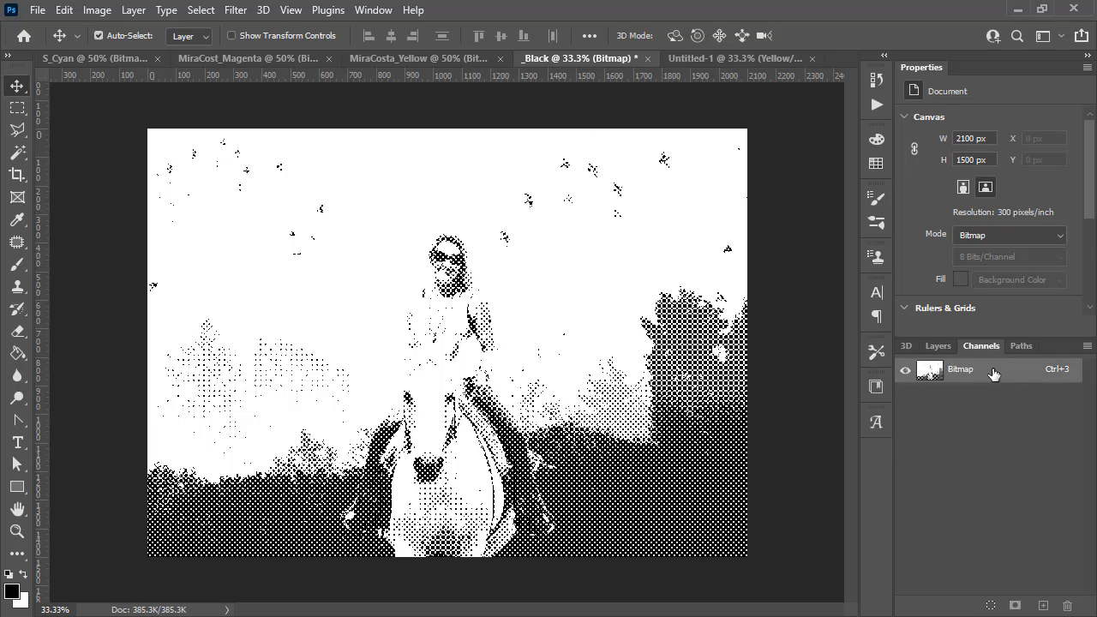
click(705, 53)
click(970, 477)
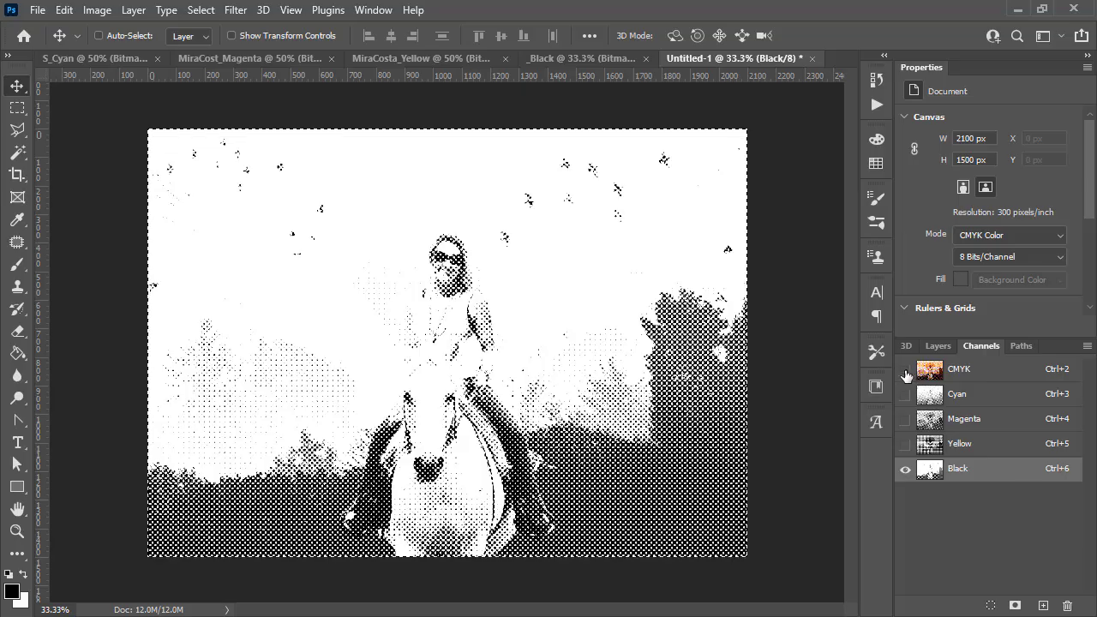
click(905, 368)
click(938, 346)
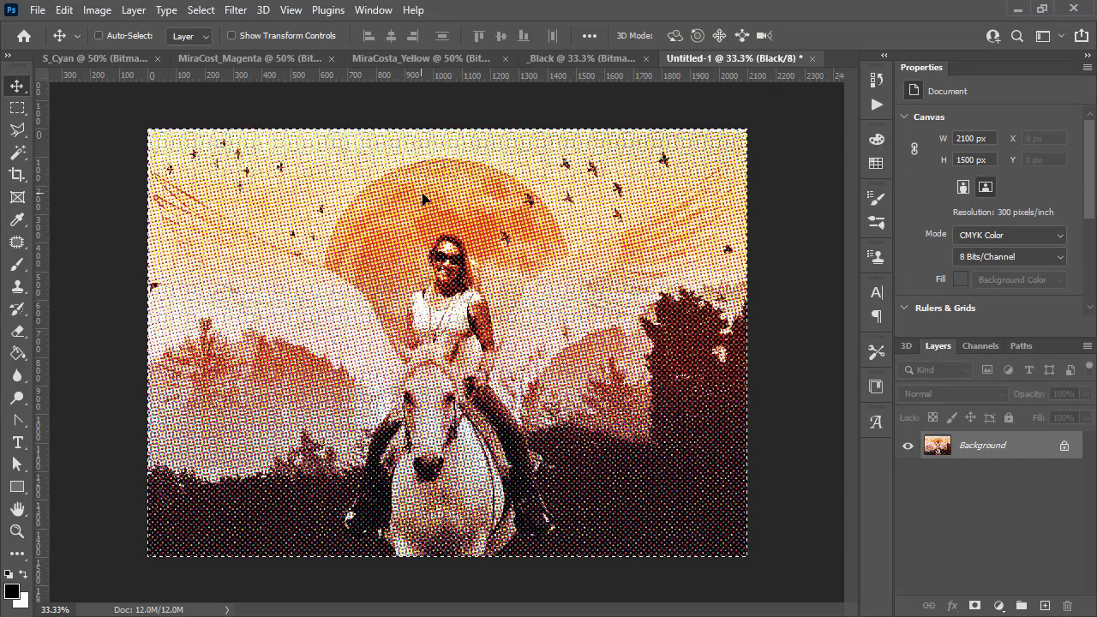
- Deselect the pasted image and zoom in on the combined CMYK halftone to inspect its dot pattern
click(22, 110)
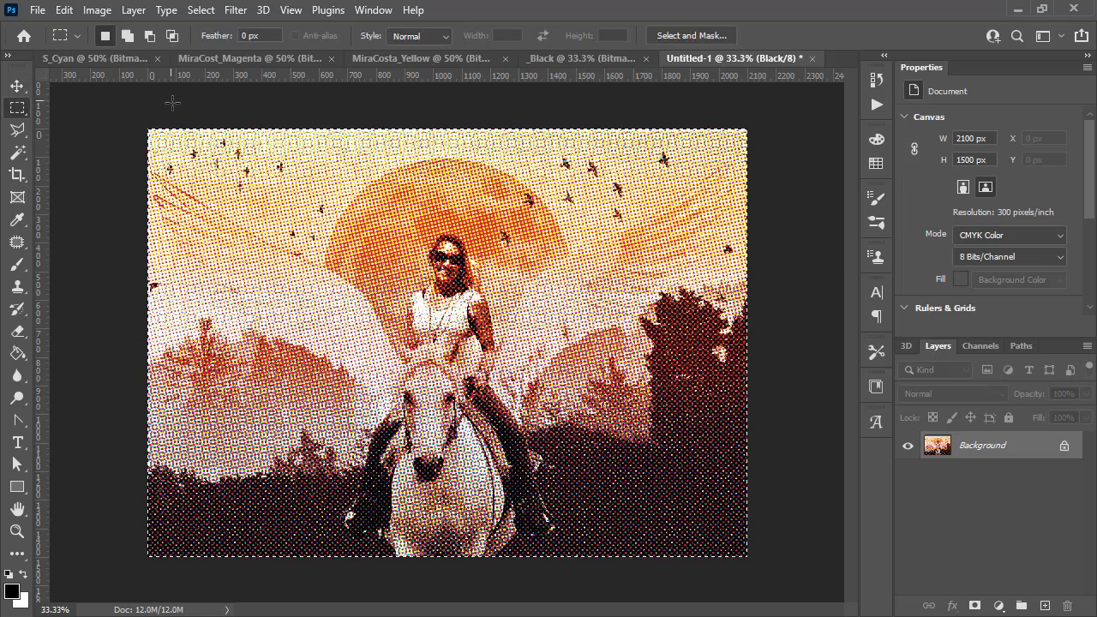
click(174, 103)
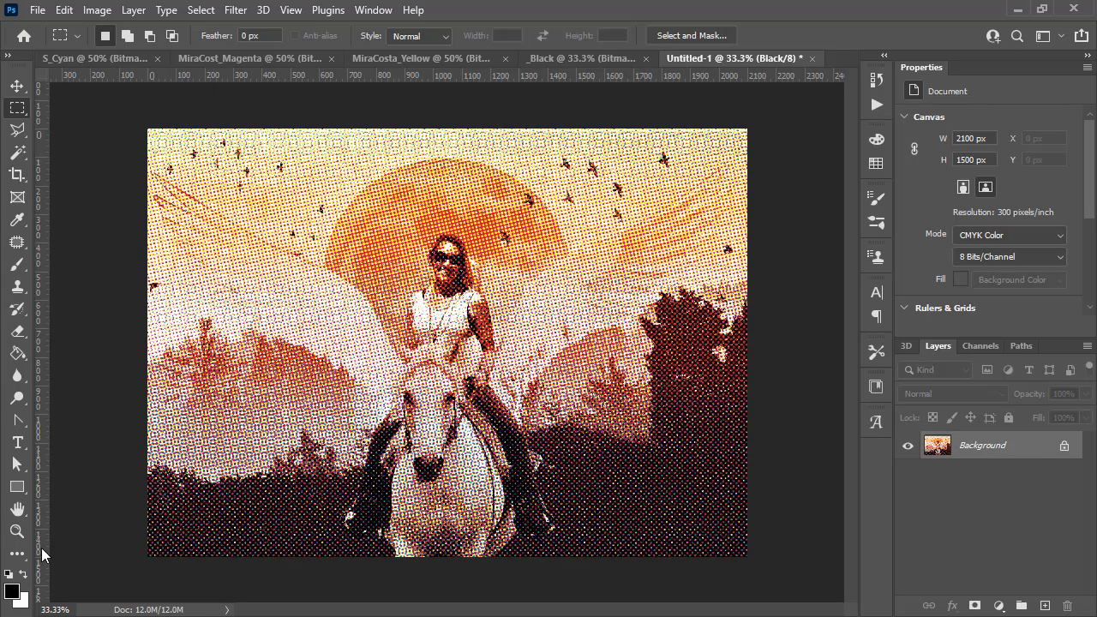
click(16, 531)
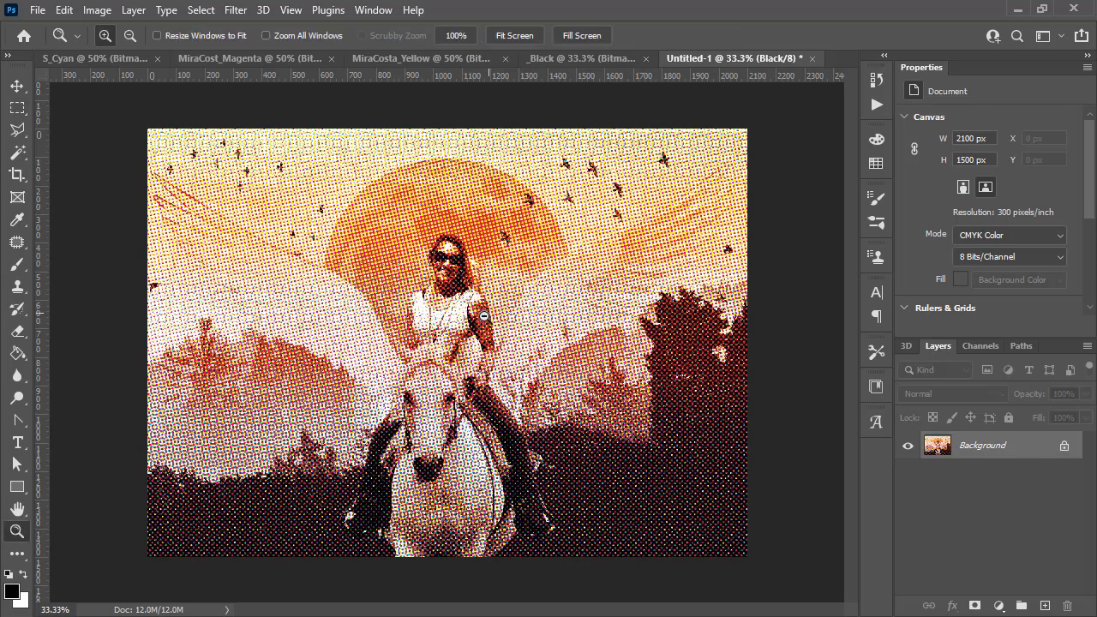
alt+click(484, 316)
alt+click(498, 366)
alt+click(492, 370)
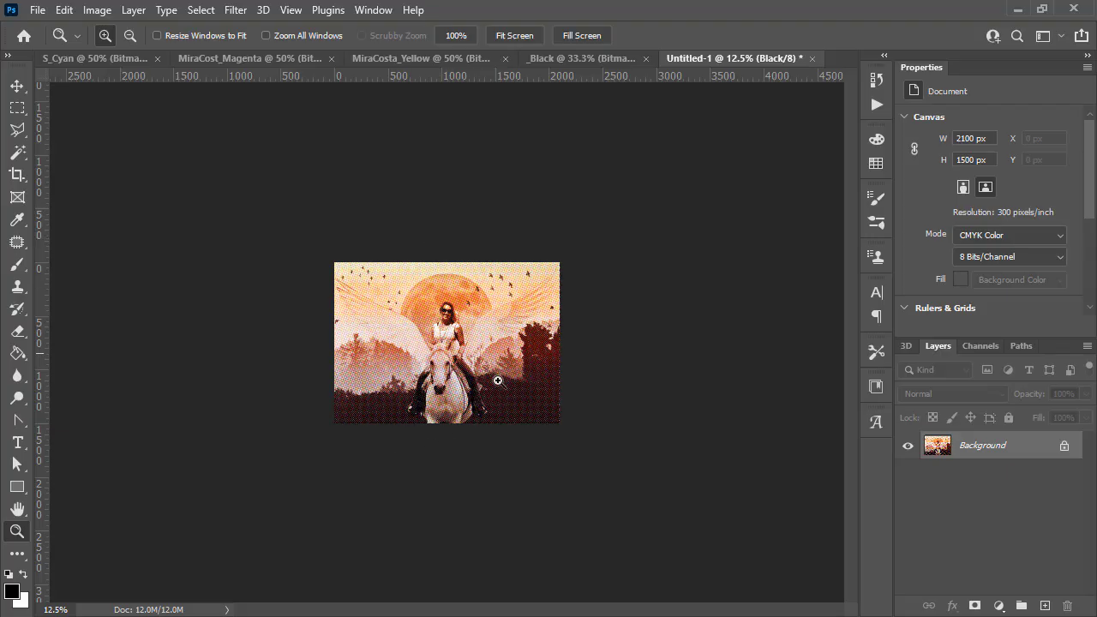
click(438, 362)
click(440, 313)
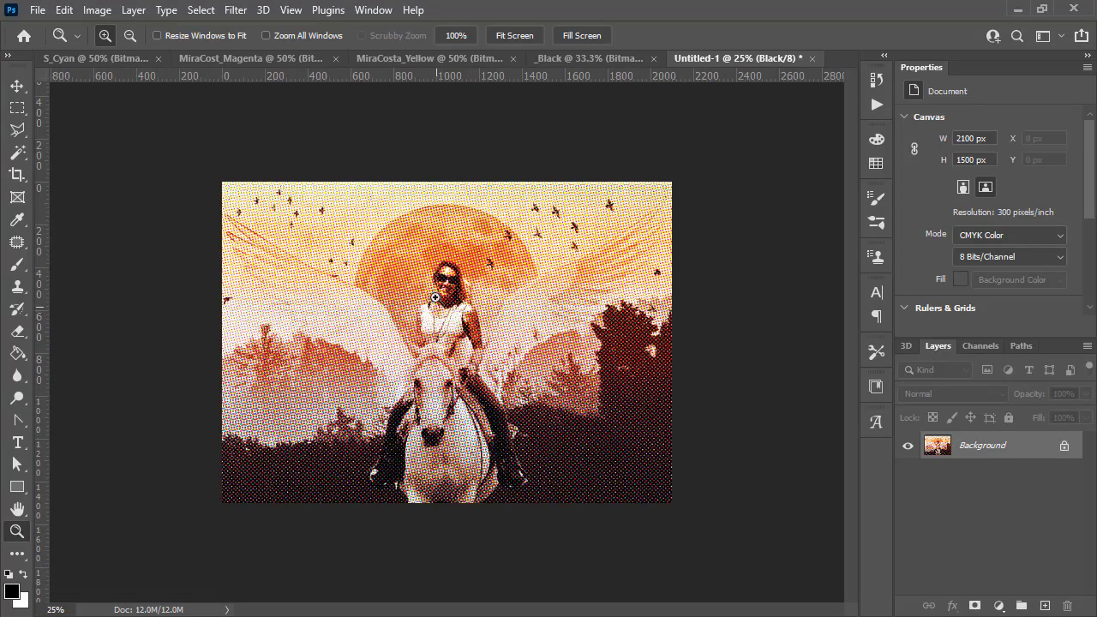
click(437, 296)
click(402, 259)
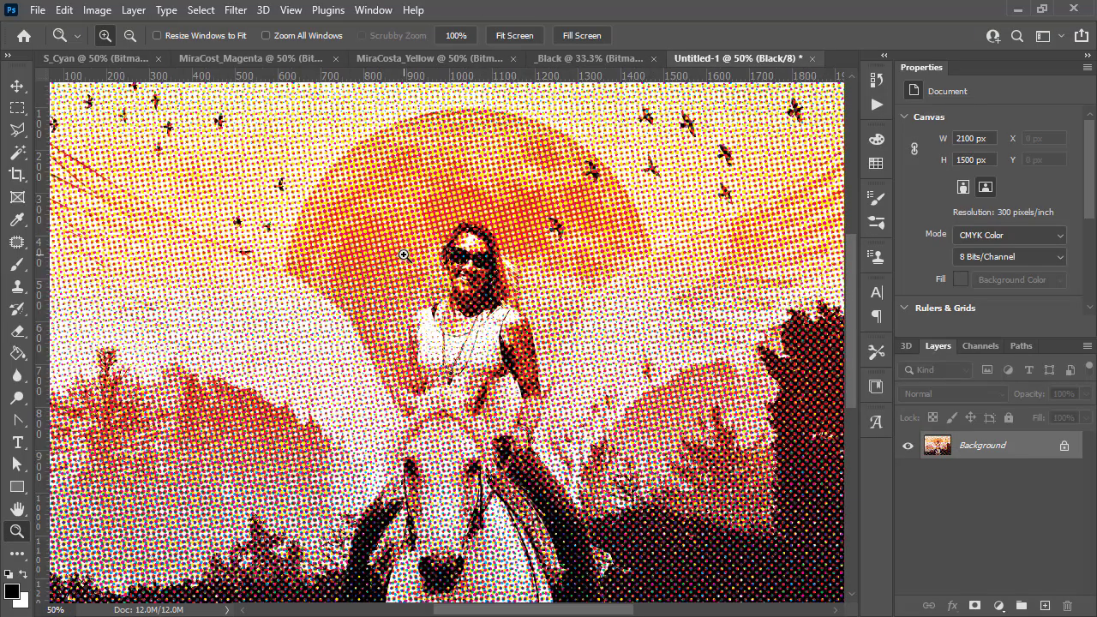
- Zoom in closer on the combined halftone's dot pattern around the face, then zoom back out to view the whole image
click(402, 256)
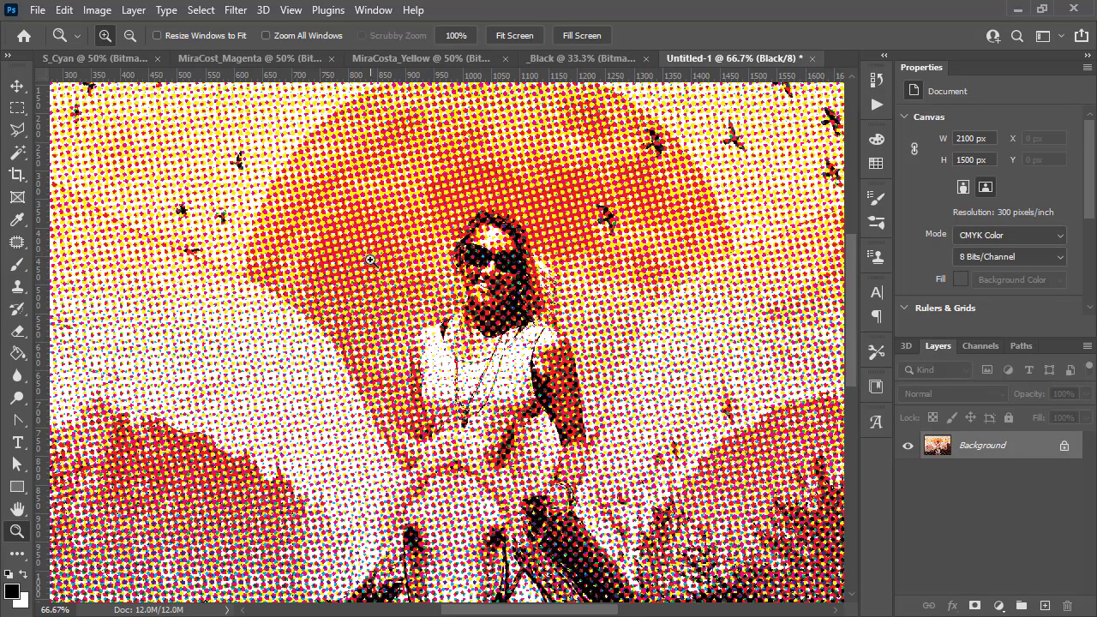
scroll(504, 265, down, 1)
click(504, 266)
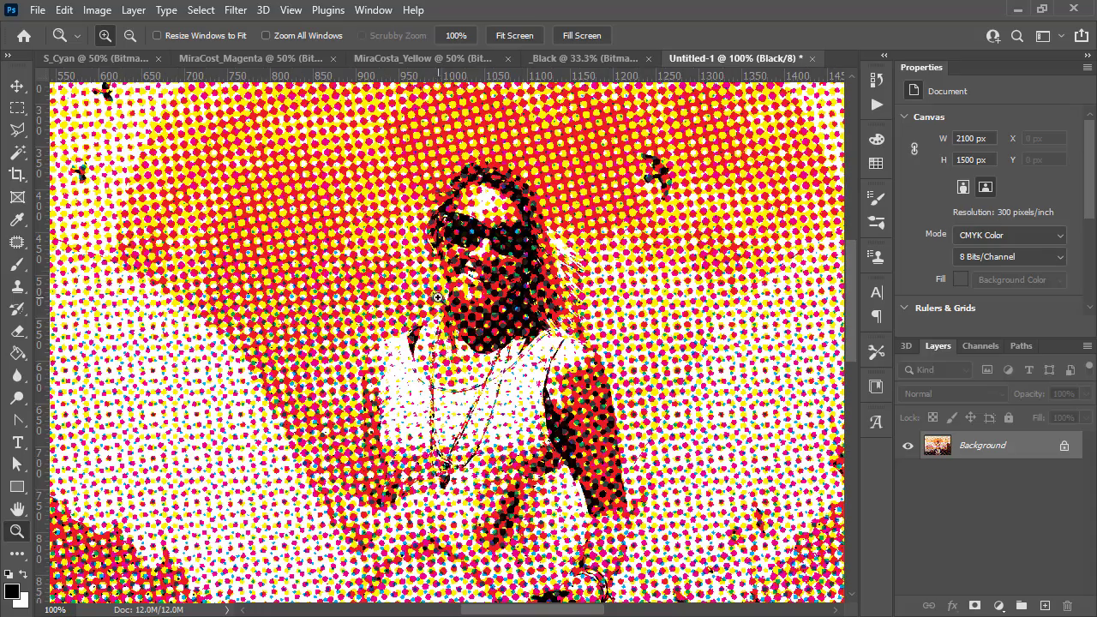
click(443, 283)
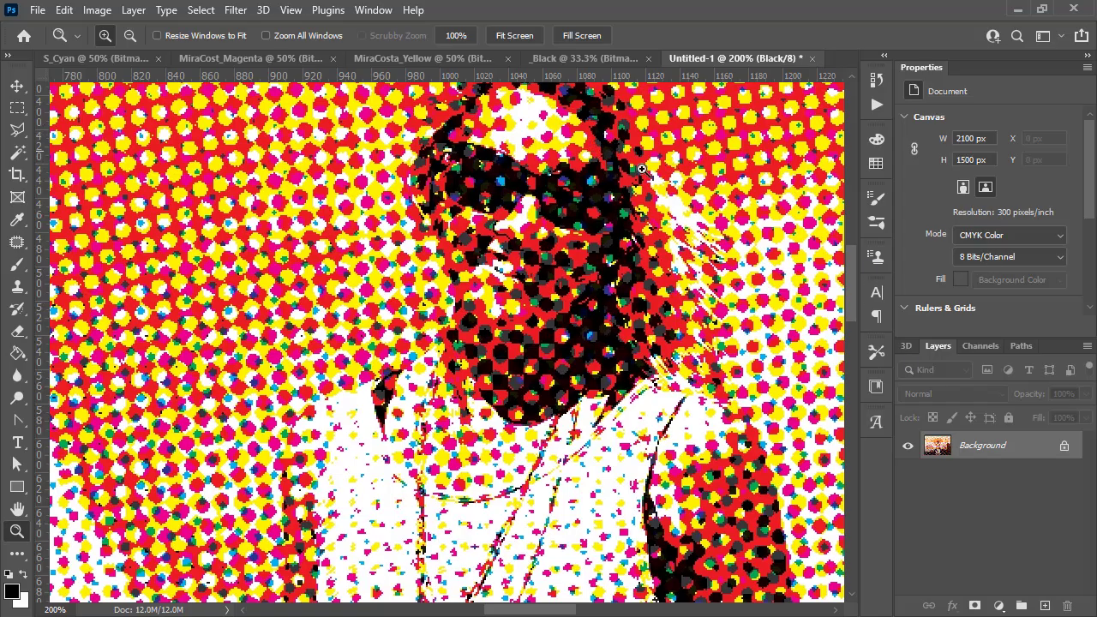
key(alt)
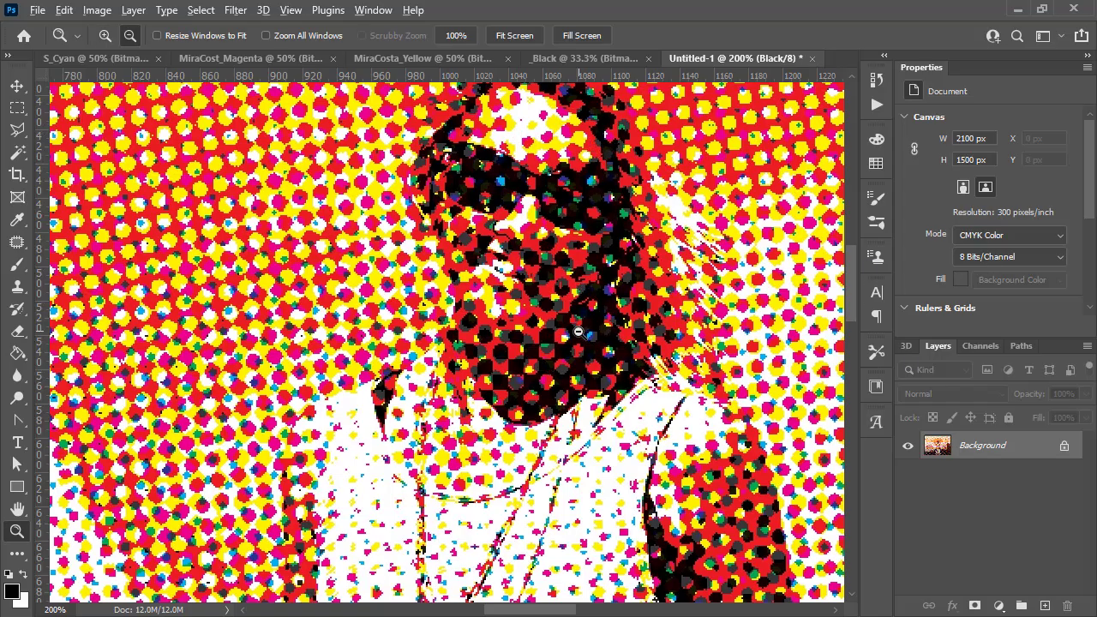
alt+click(577, 332)
alt+click(656, 335)
alt+click(657, 335)
alt+click(694, 337)
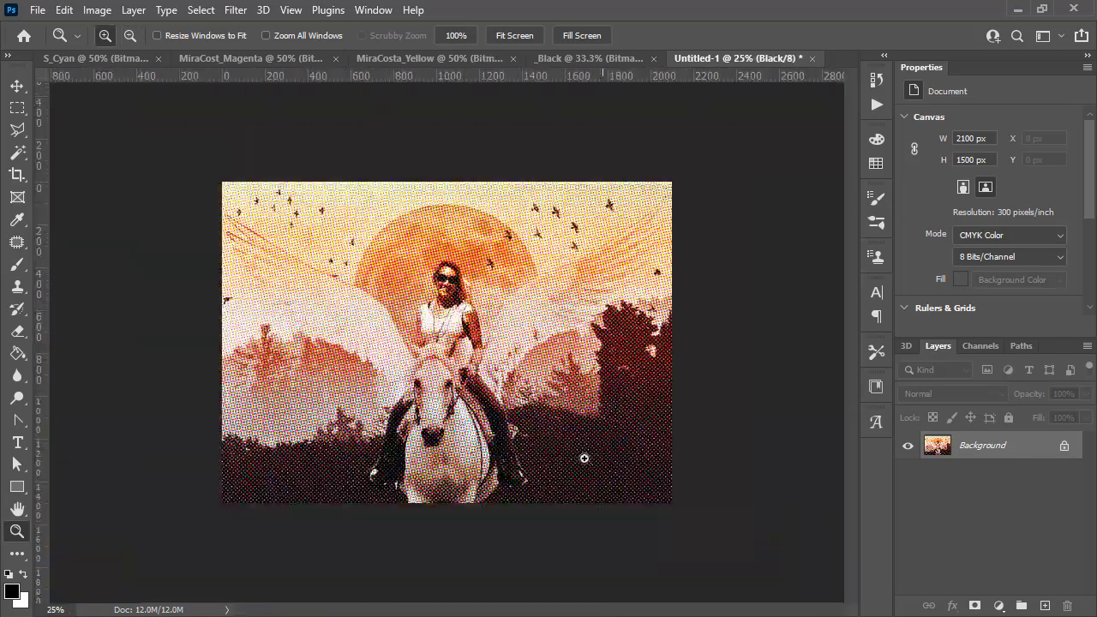
alt+click(583, 458)
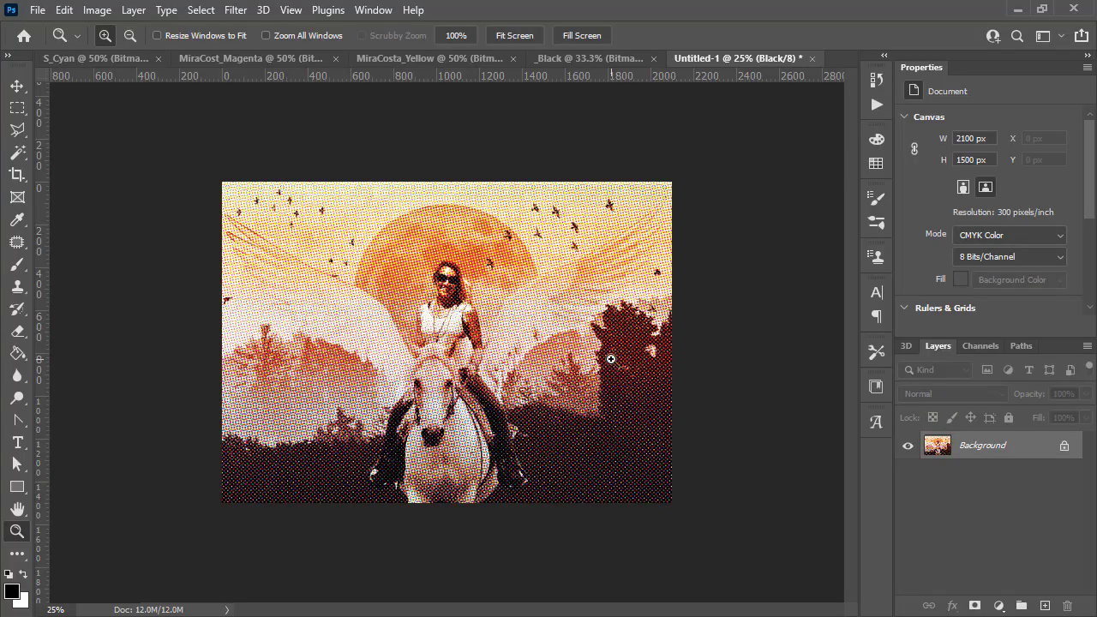
- Add a new empty layer to the CMYK document and hide the Background layer
click(982, 345)
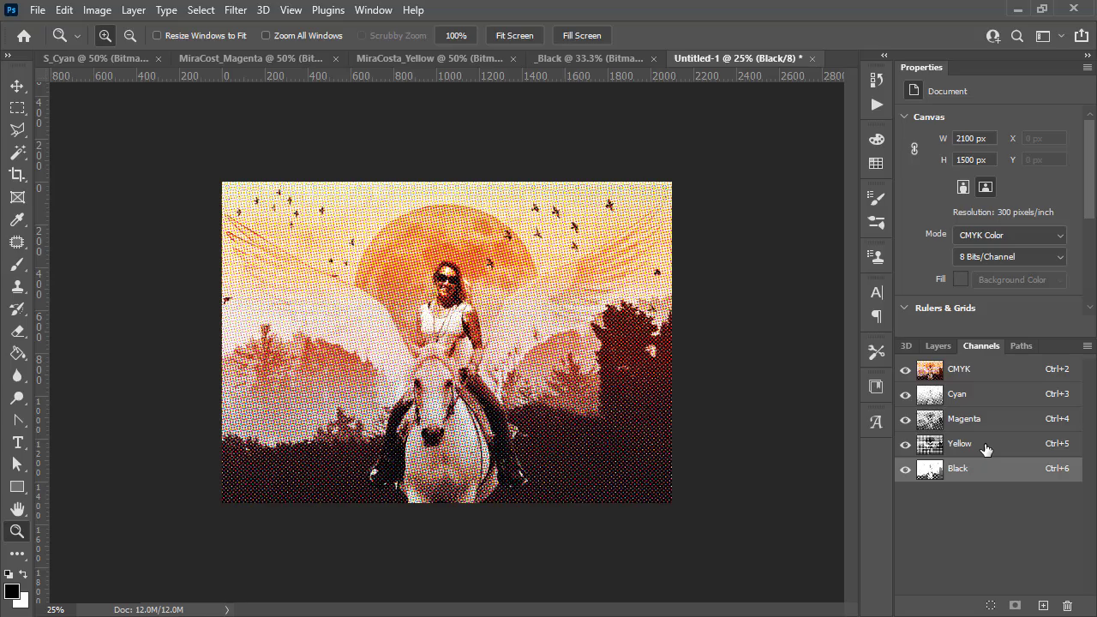
click(979, 396)
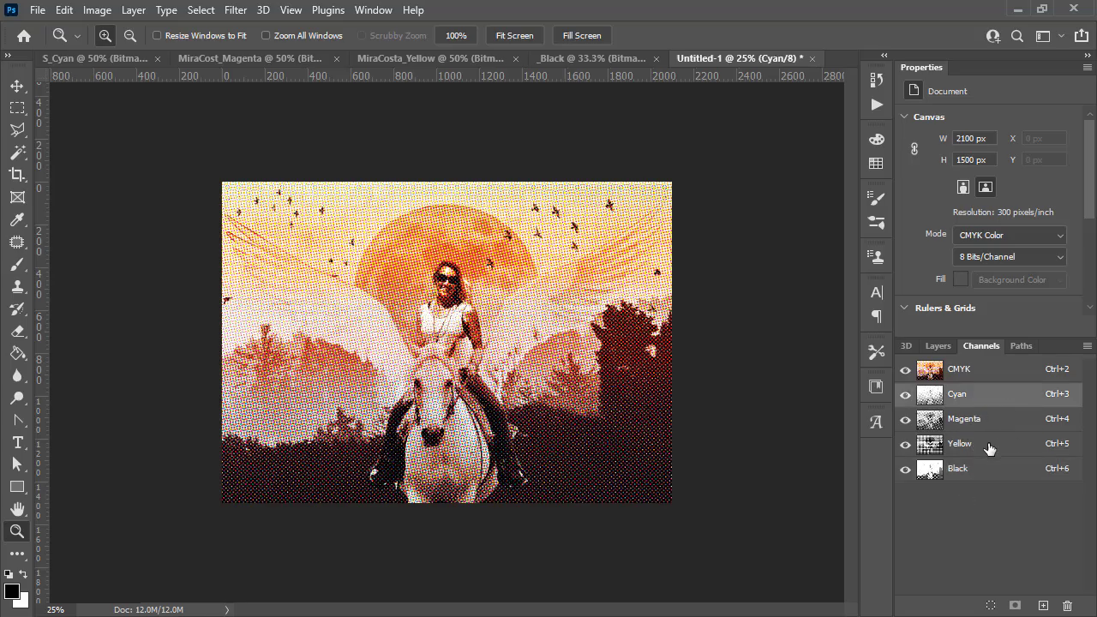
click(942, 347)
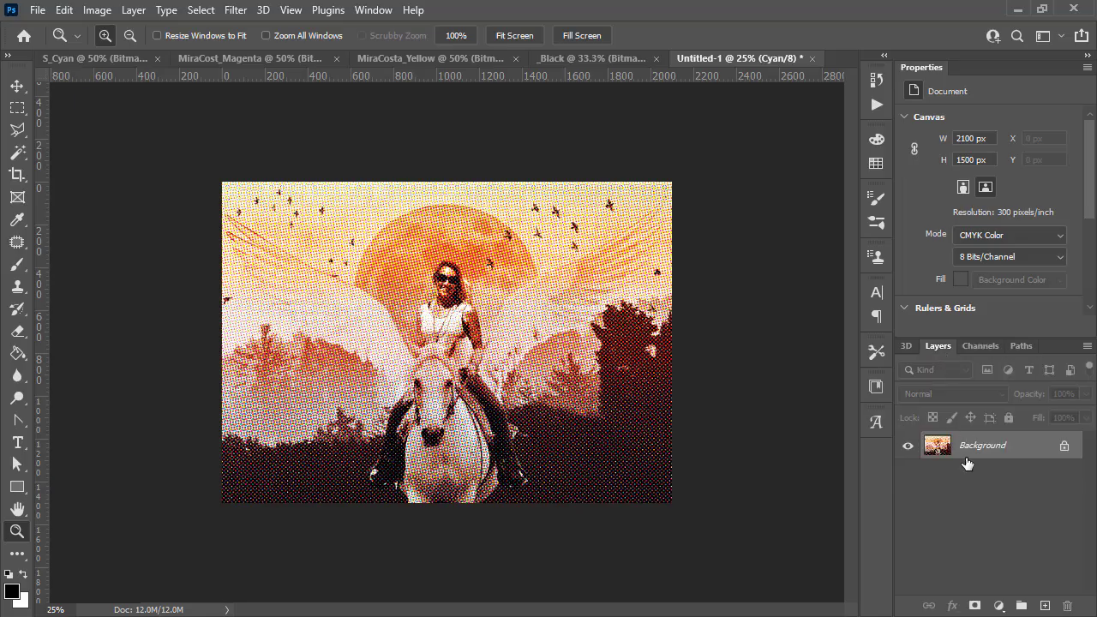
click(1045, 607)
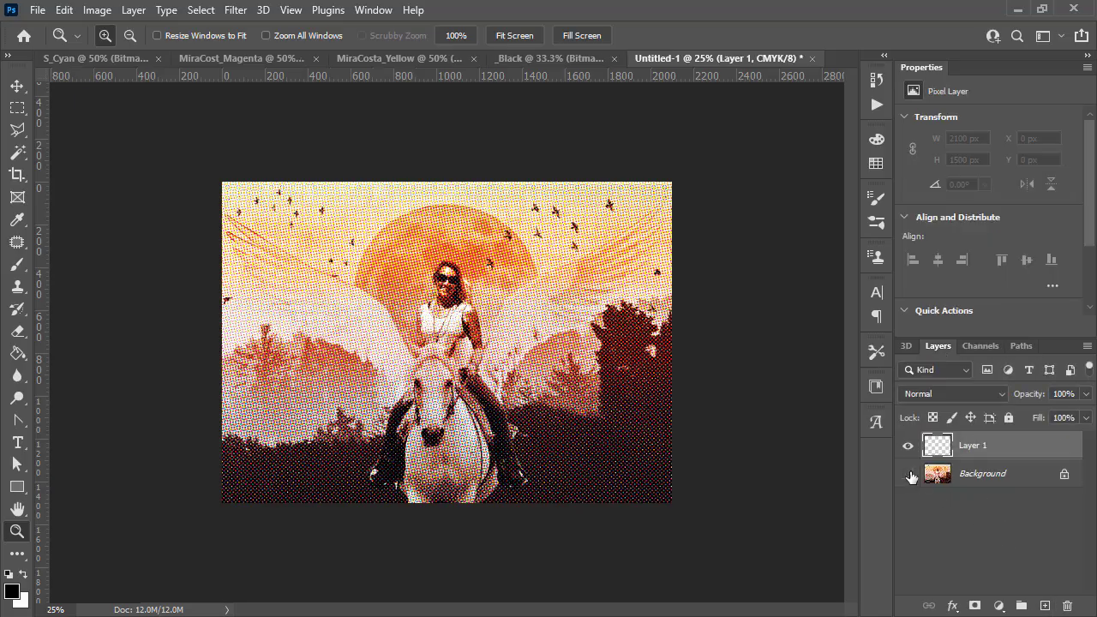
click(909, 473)
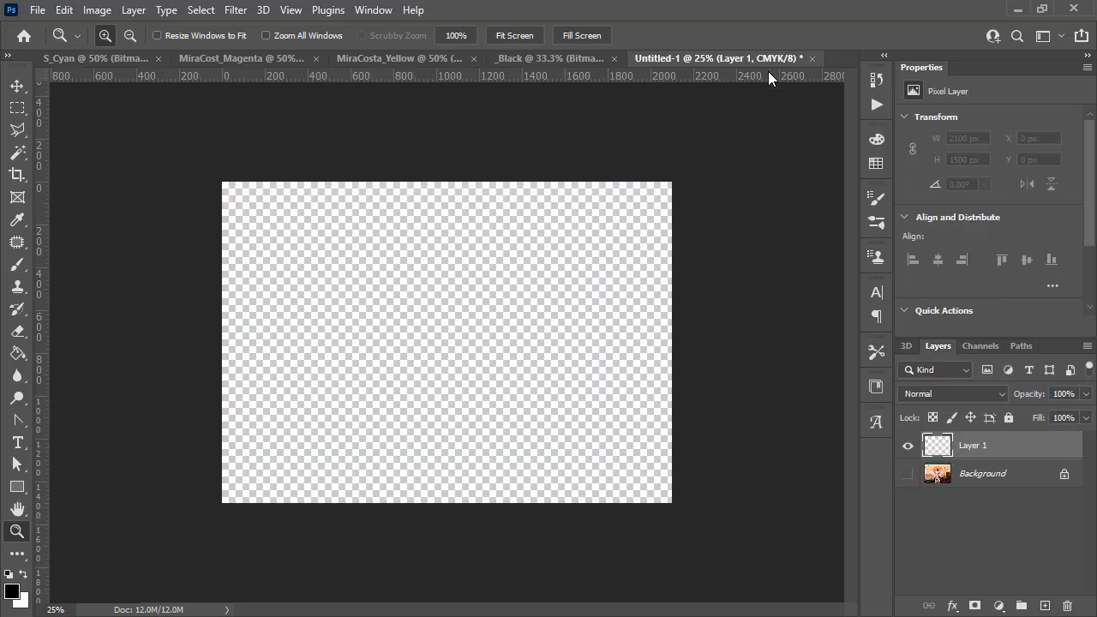
- Paste the Black halftone into the new layer and rename that layer k
click(554, 53)
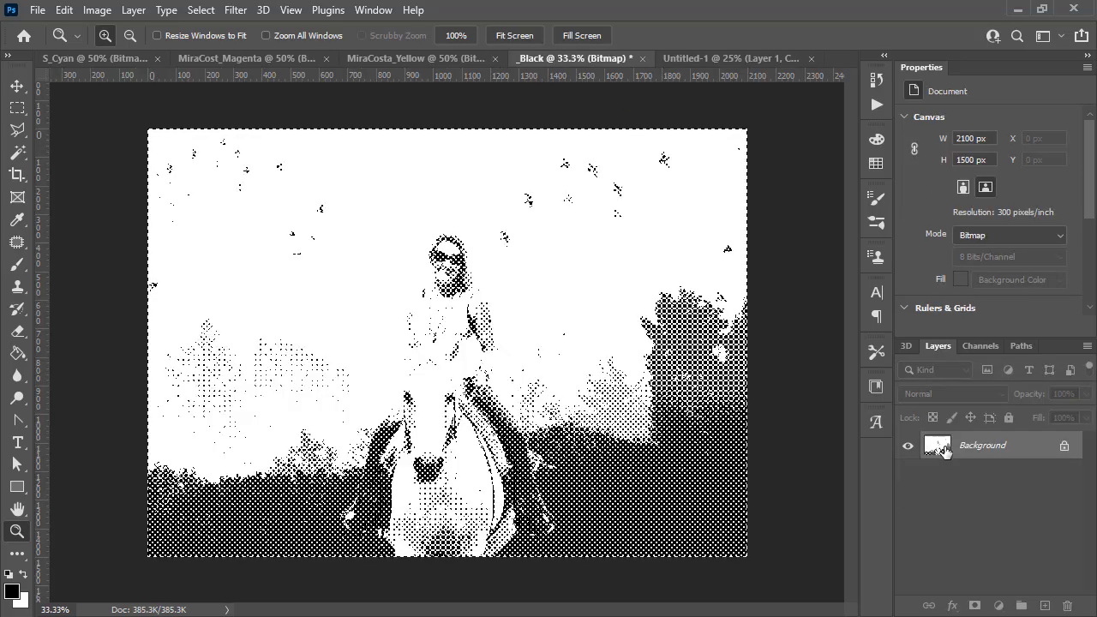
click(687, 57)
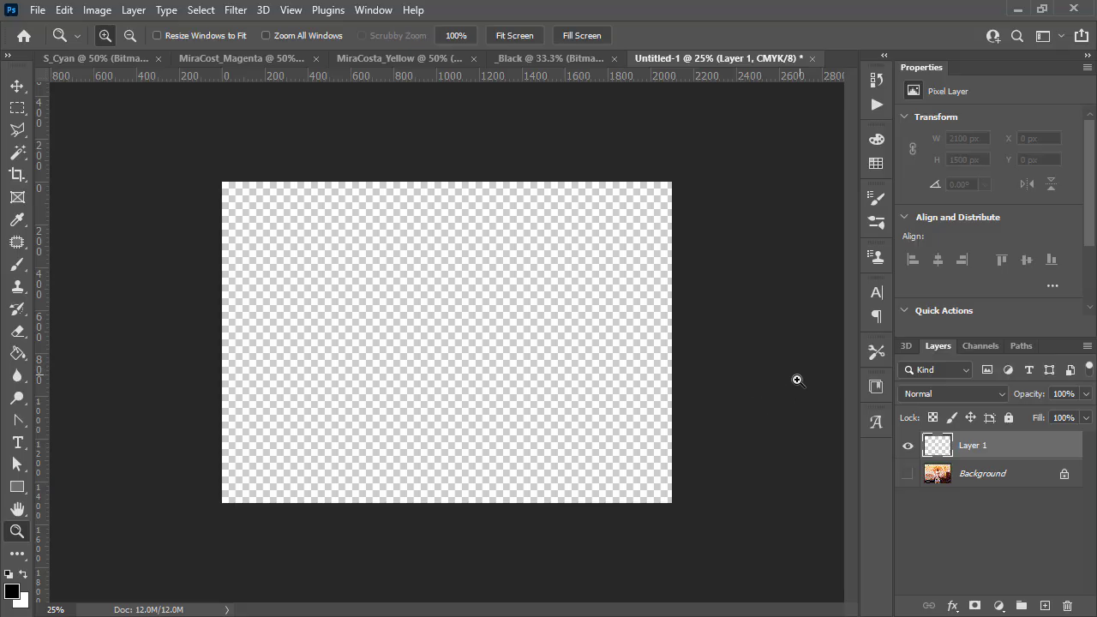
key(ctrl+v)
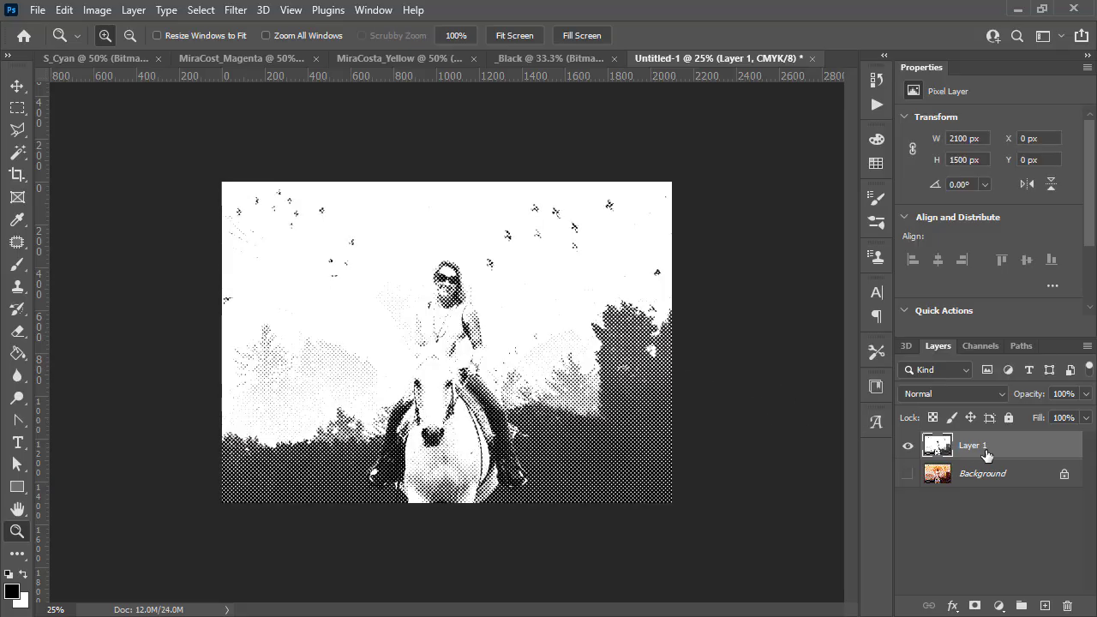
double_click(977, 446)
text(k)
key(Return)
- Add another layer, paste the Yellow halftone into it, and rename it y
click(1042, 606)
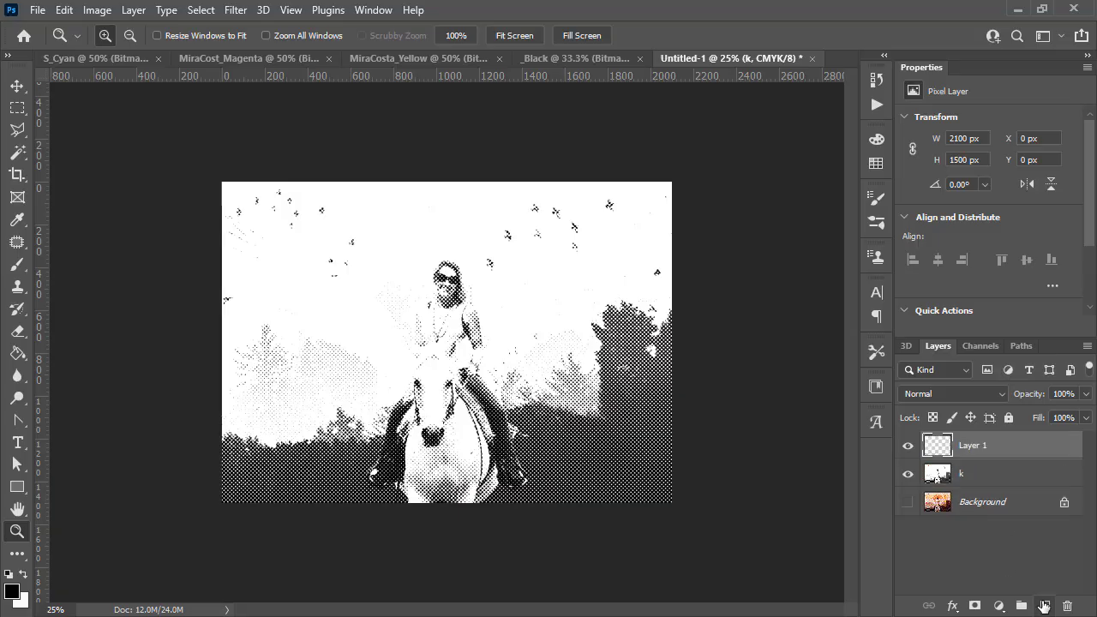
click(403, 58)
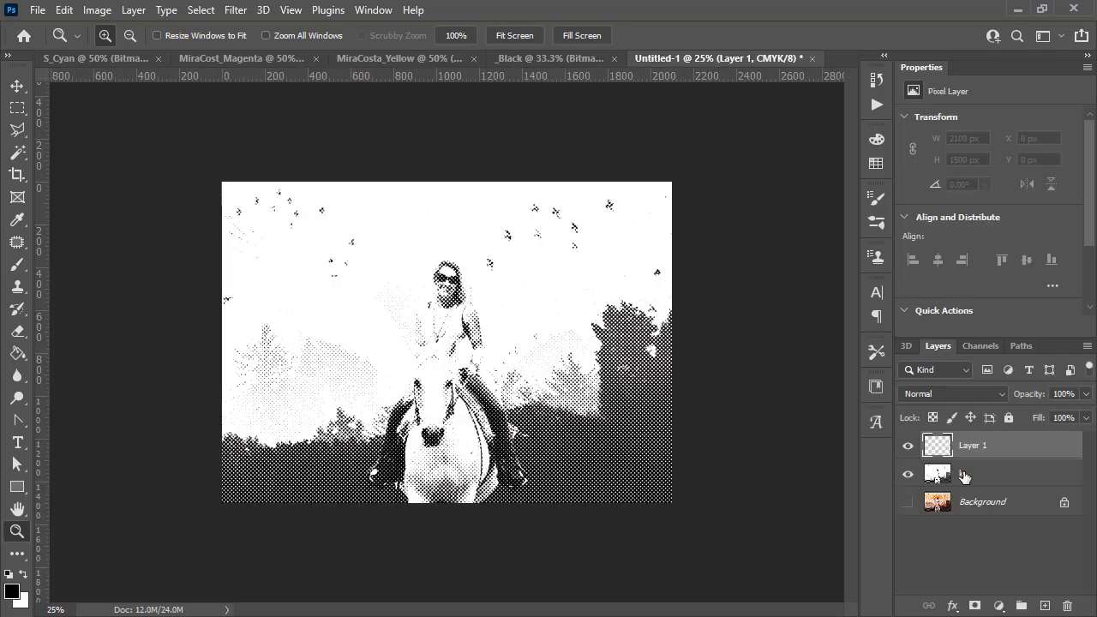
click(709, 60)
key(ctrl+v)
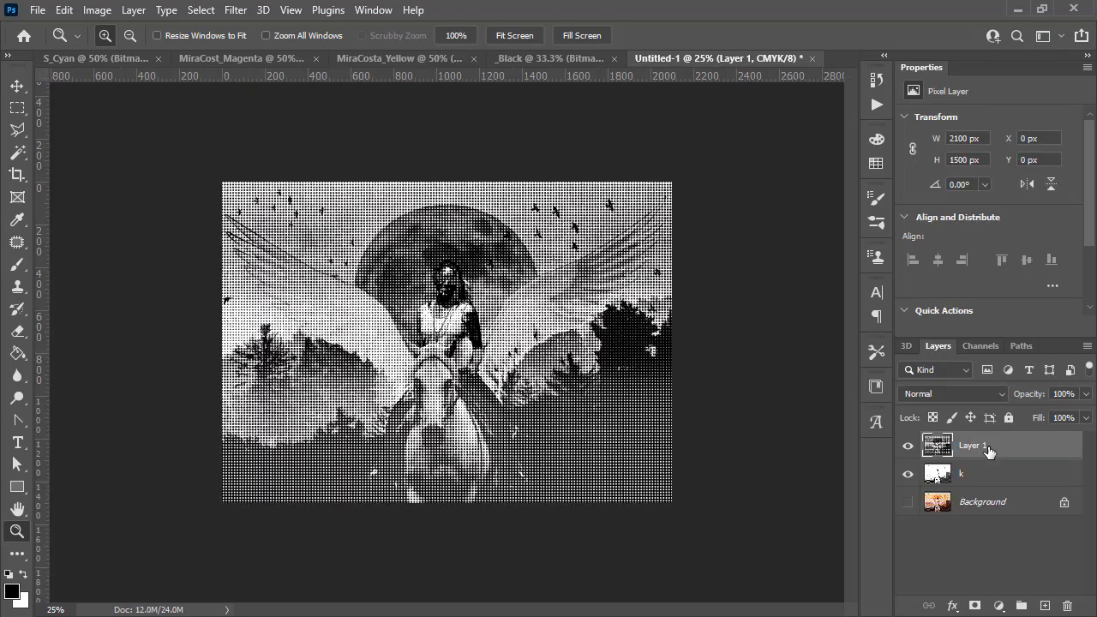
double_click(973, 446)
text(y)
key(Return)
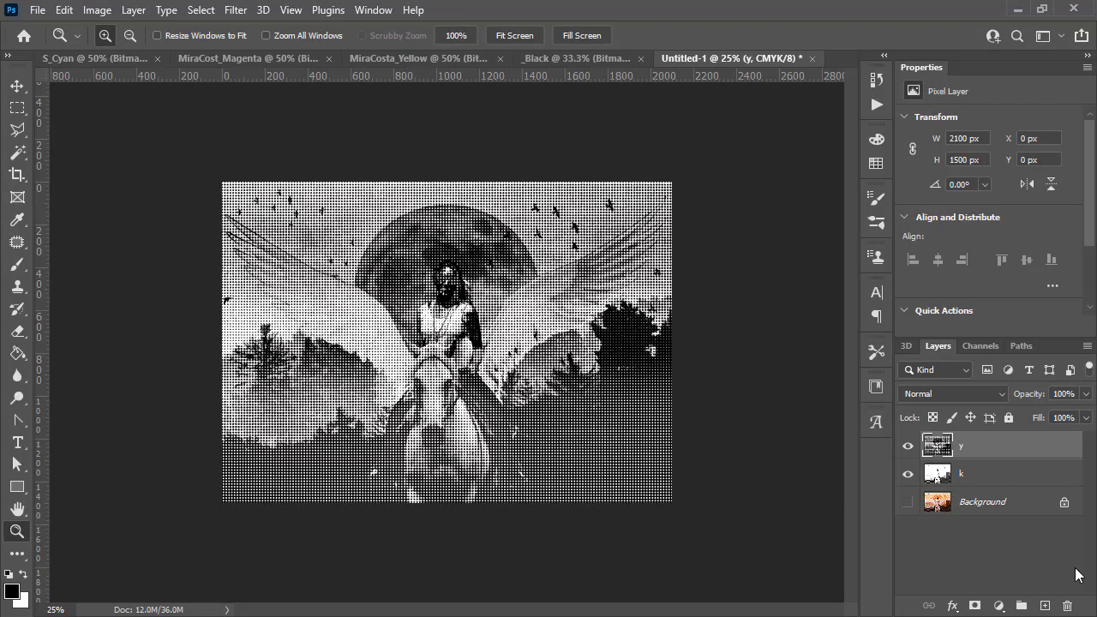
- Add another layer, paste the Magenta halftone into it, and rename it m
click(1045, 606)
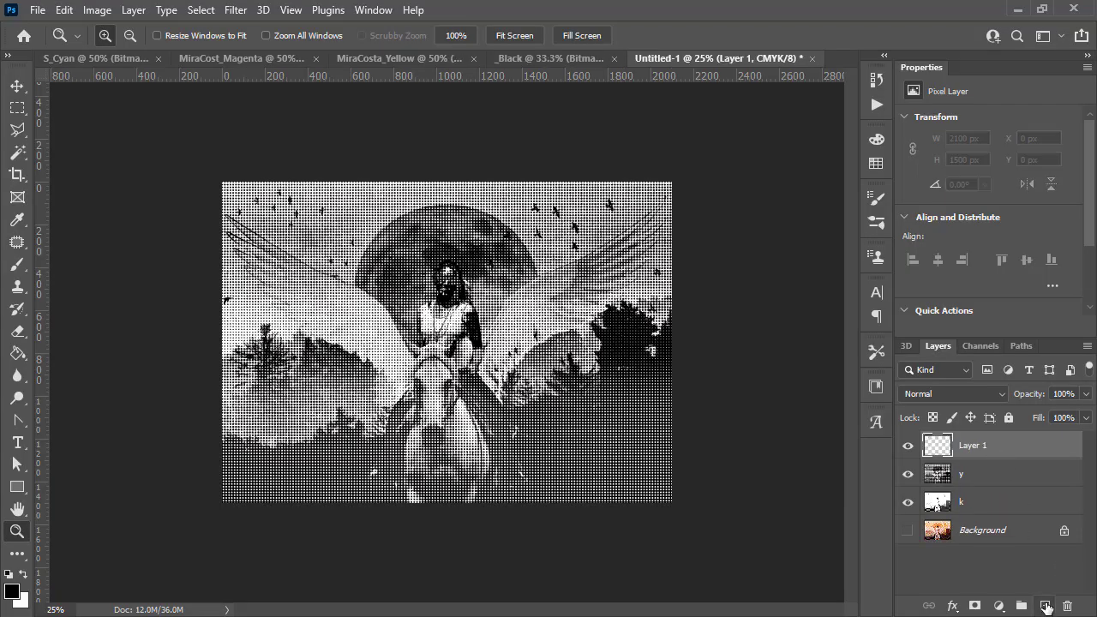
click(360, 58)
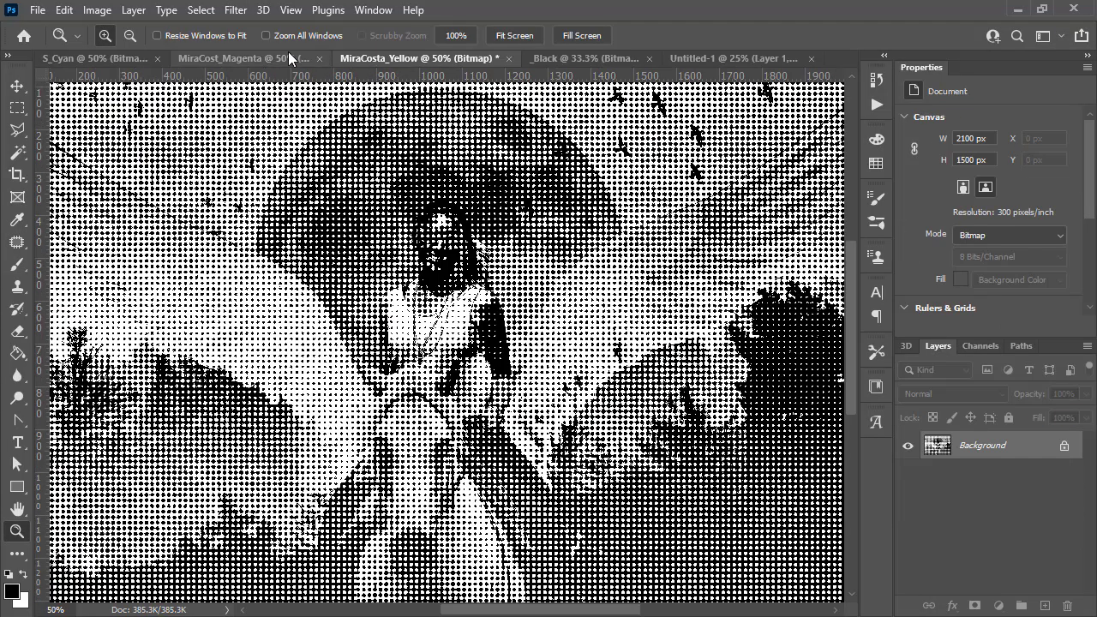
click(247, 58)
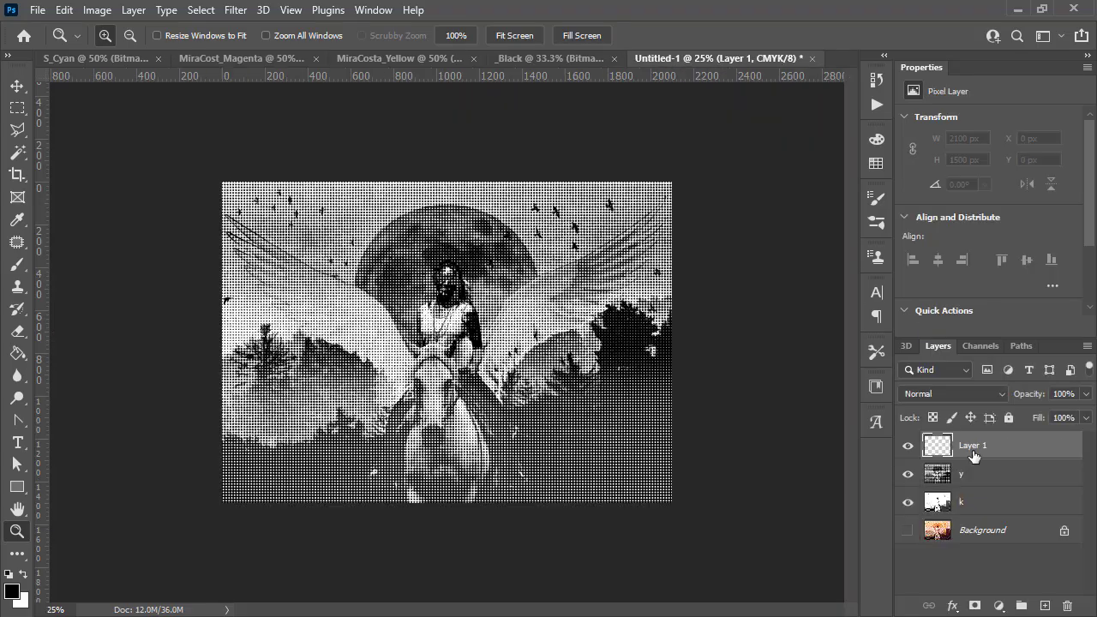
click(715, 59)
key(ctrl+v)
double_click(976, 446)
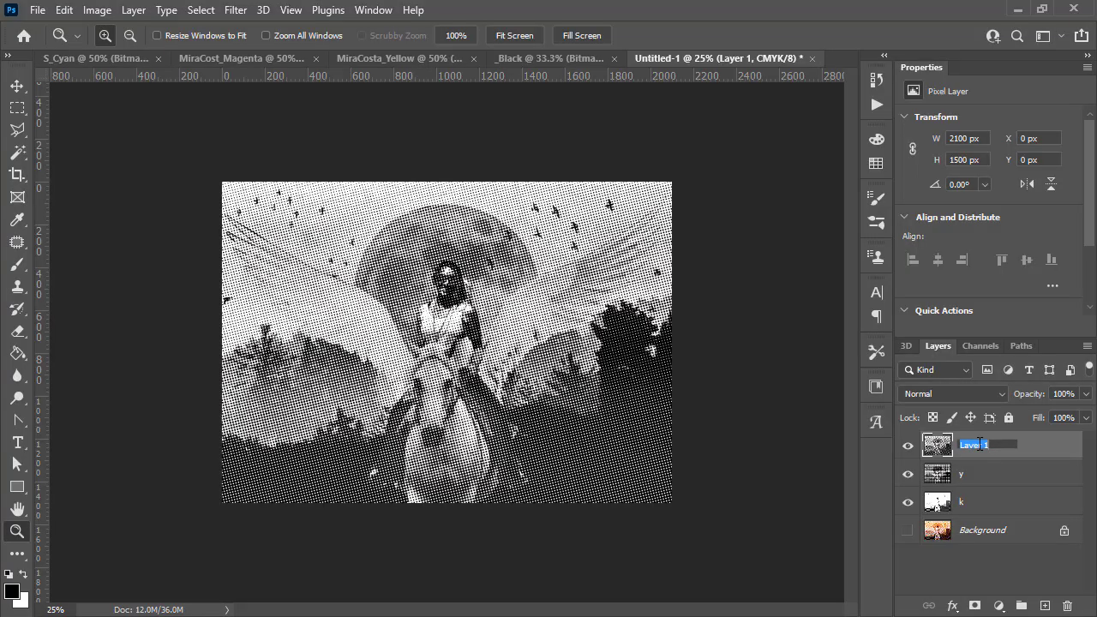
text(m)
key(Return)
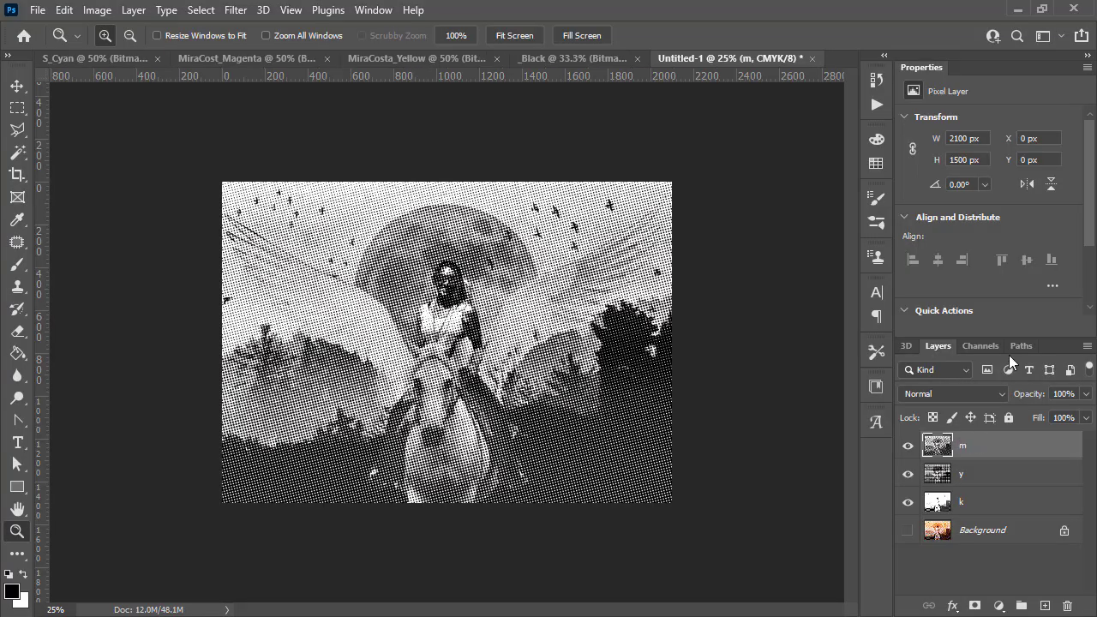
- Add another layer, paste the Cyan halftone into it, and rename it c
click(1045, 606)
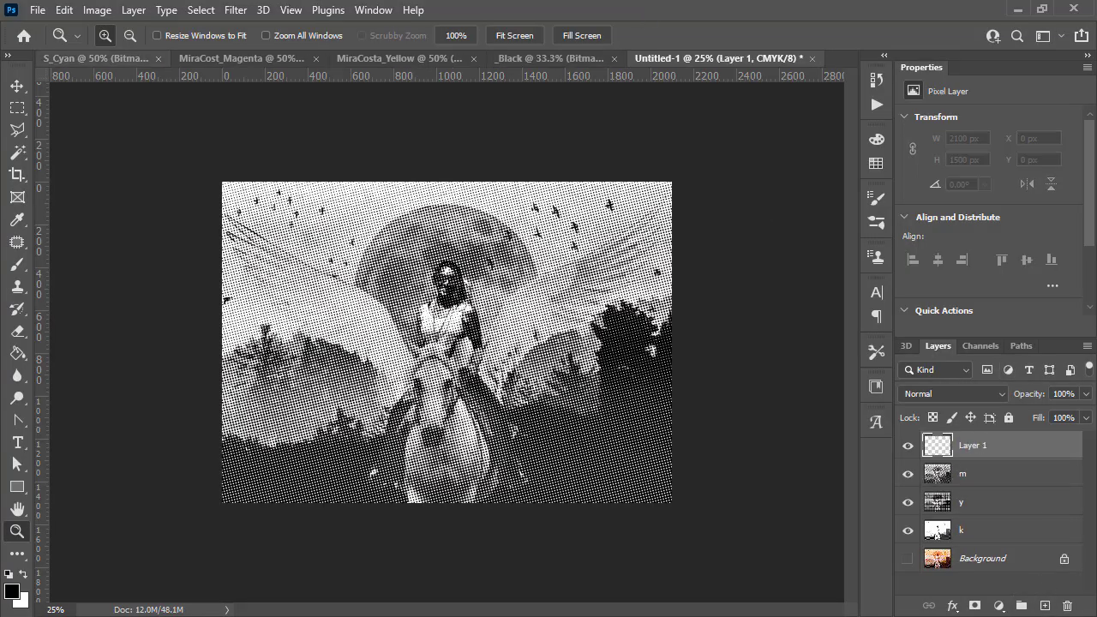
click(101, 55)
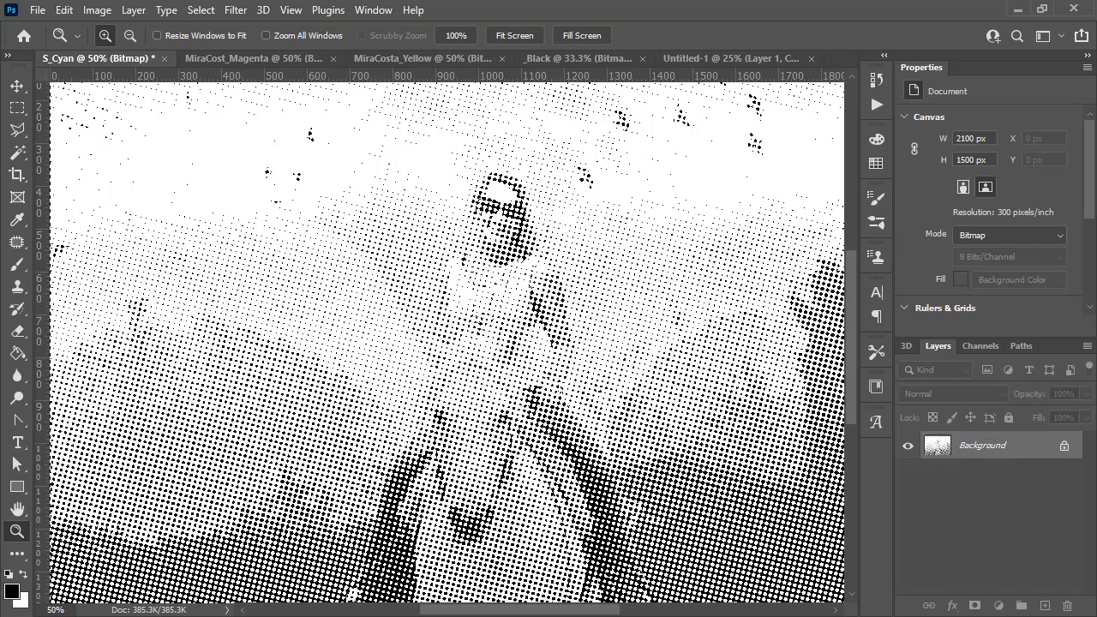
click(711, 52)
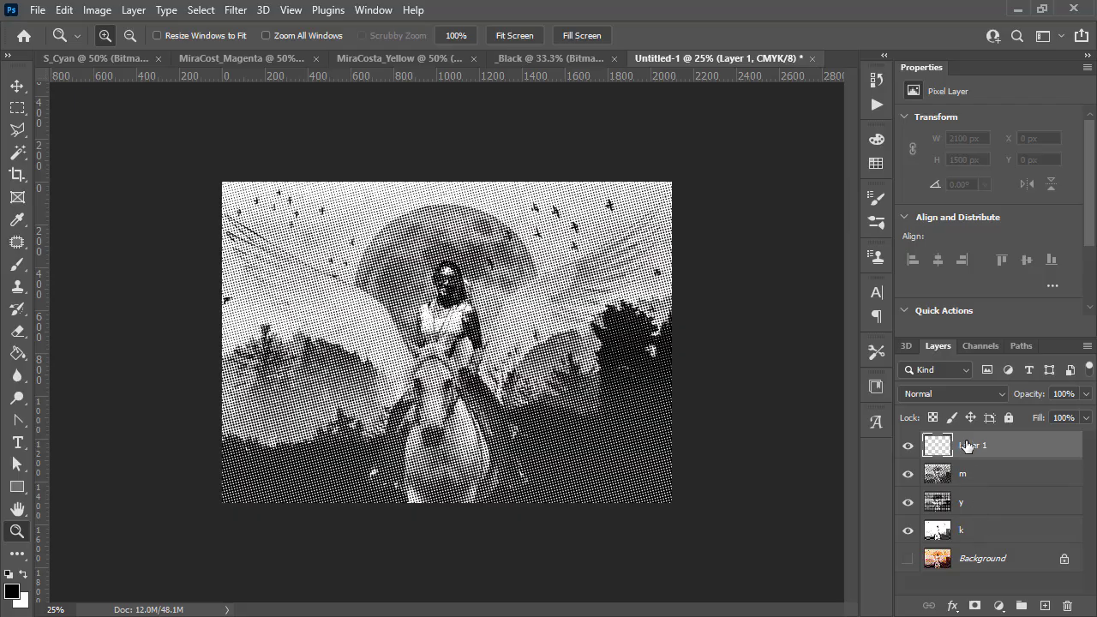
key(ctrl+v)
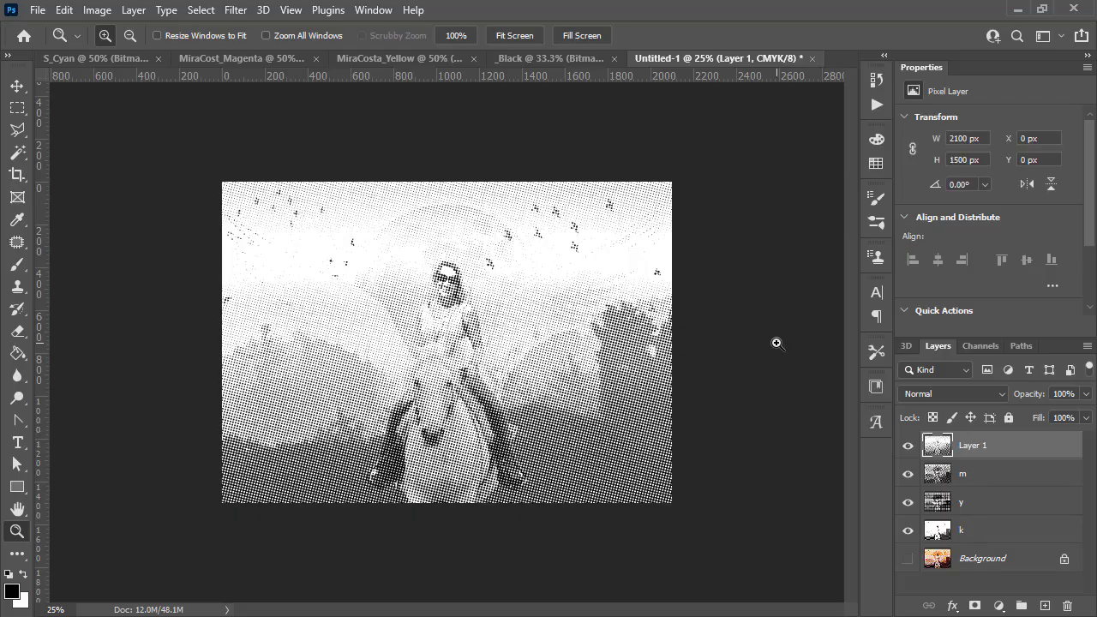
double_click(971, 445)
text(c)
key(Return)
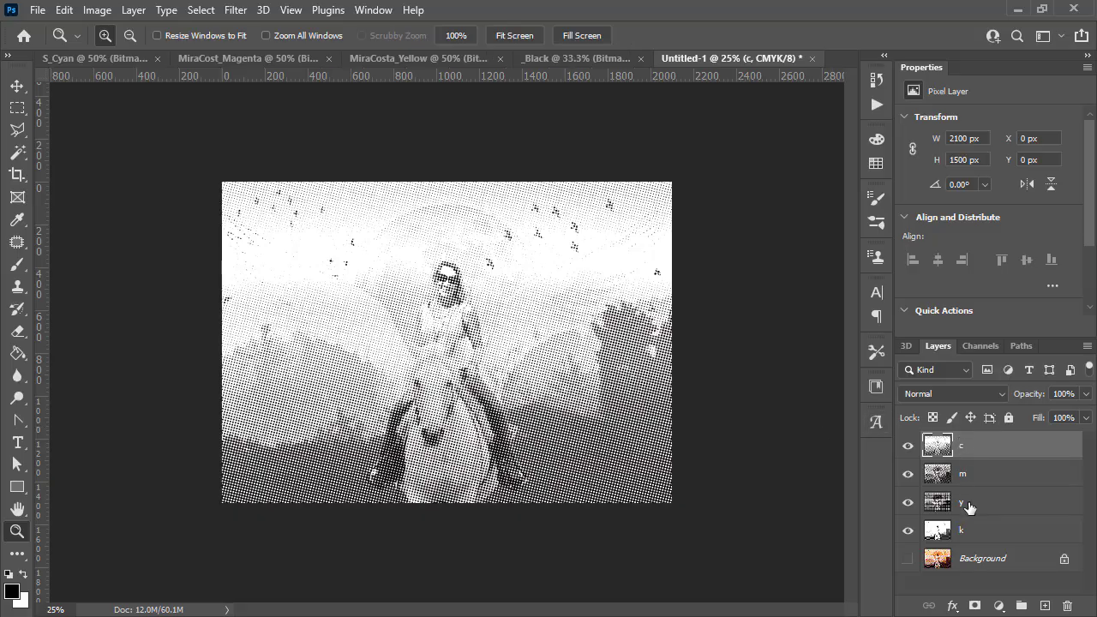
- Select the k, y, m and c layers together and set their blend mode to Multiply
click(979, 532)
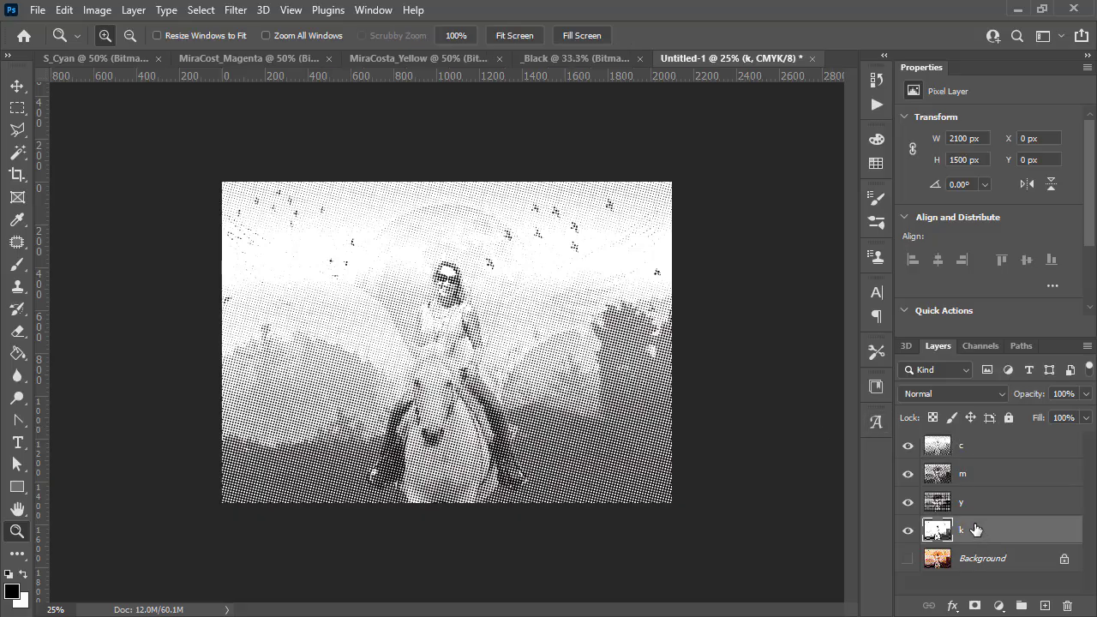
shift+click(994, 444)
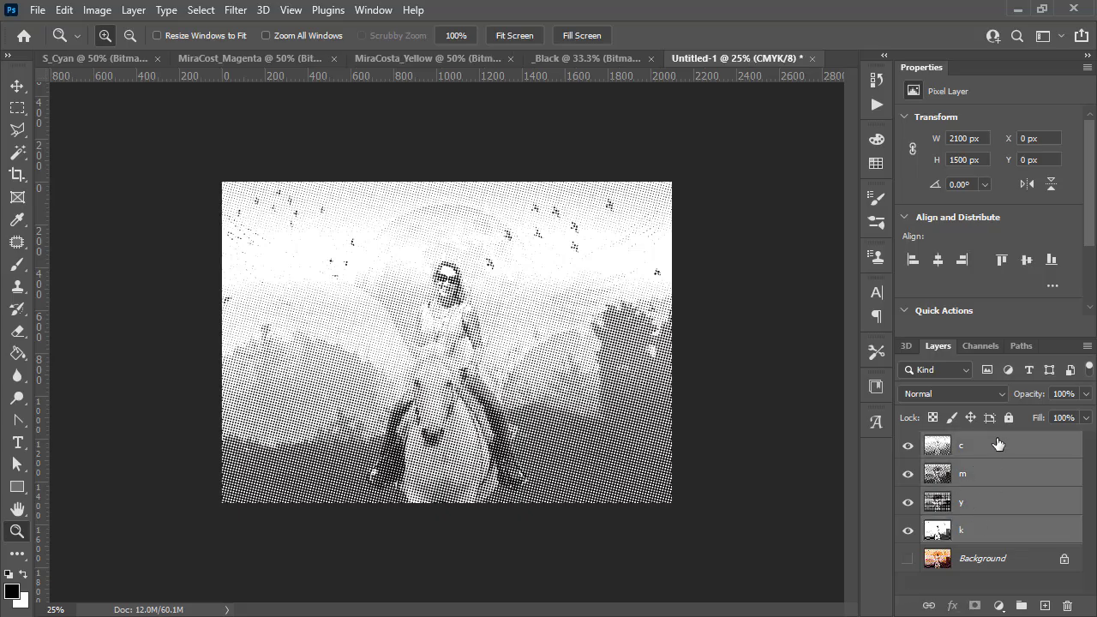
click(953, 395)
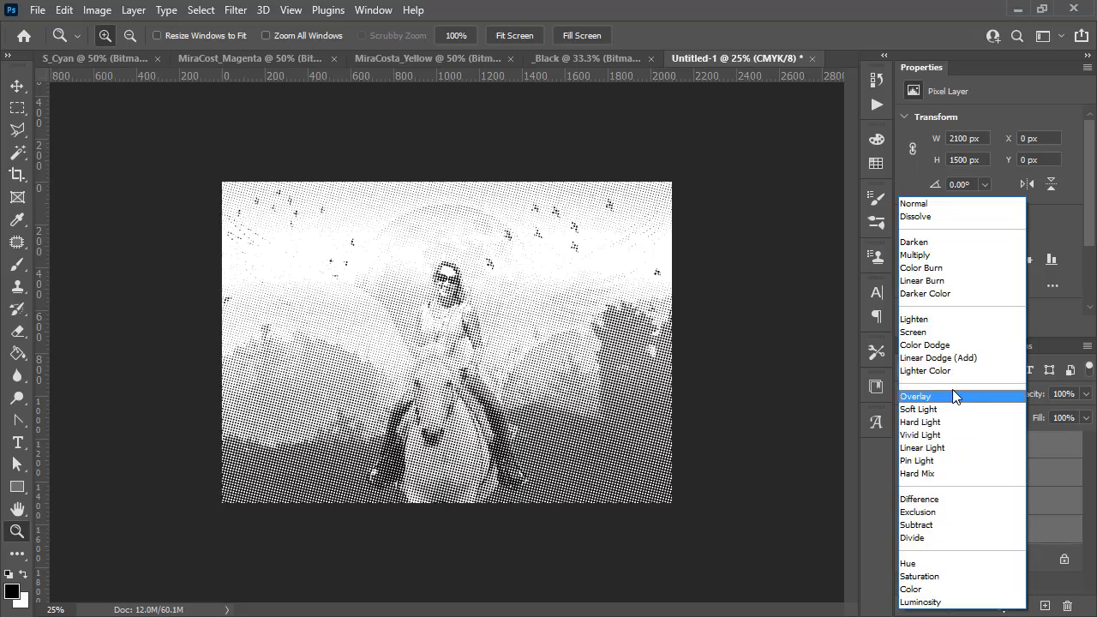
click(941, 256)
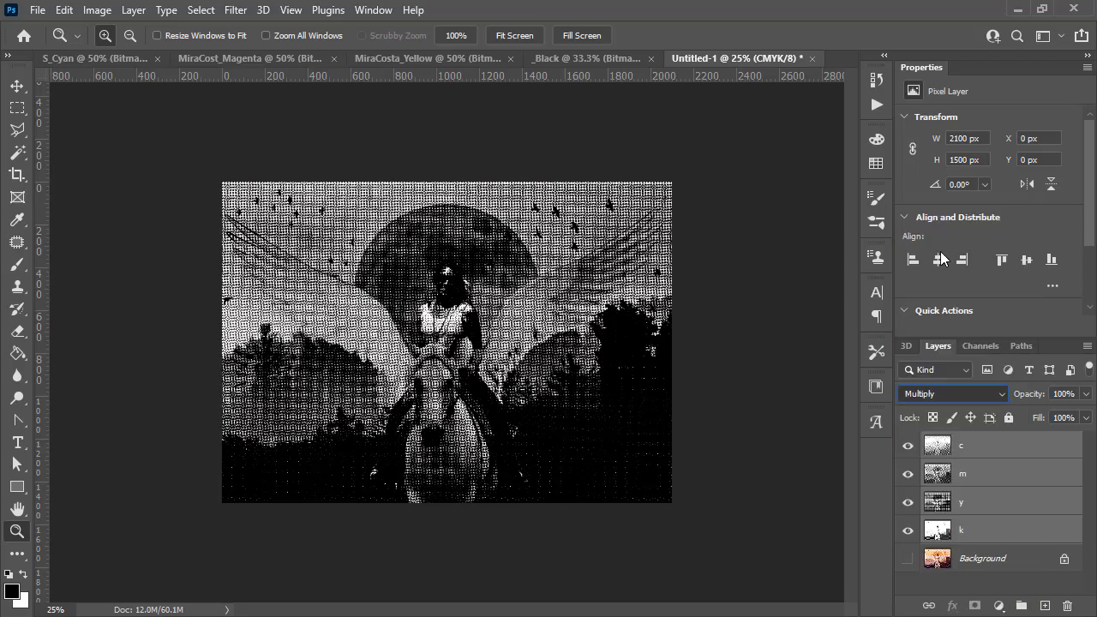
- Zoom in on the multiplied halftone layers to inspect the result
click(444, 387)
click(428, 433)
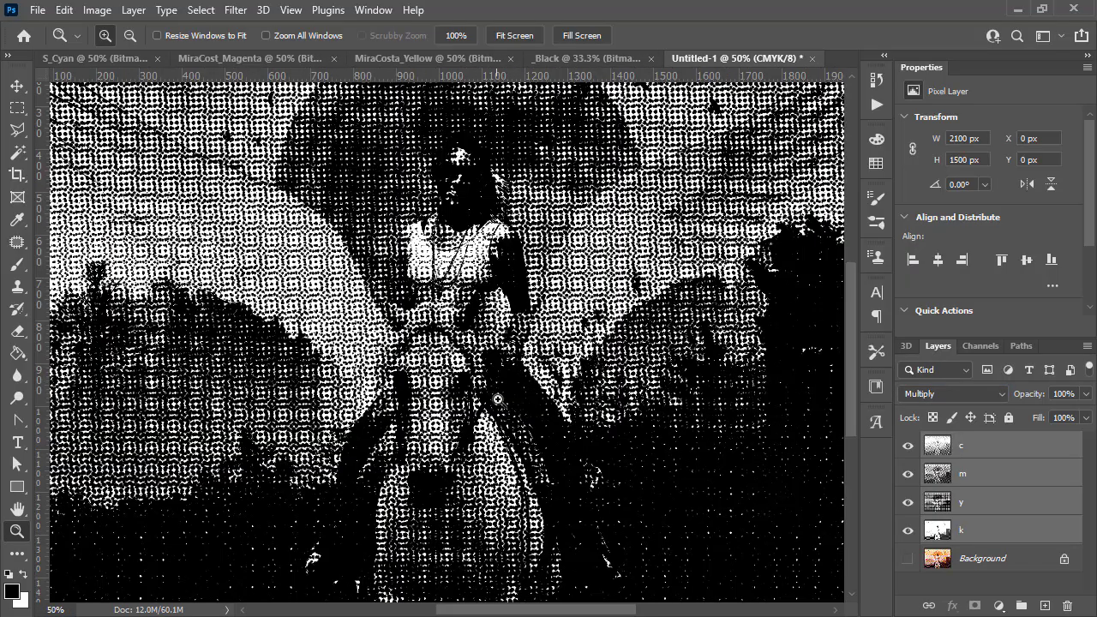
click(269, 249)
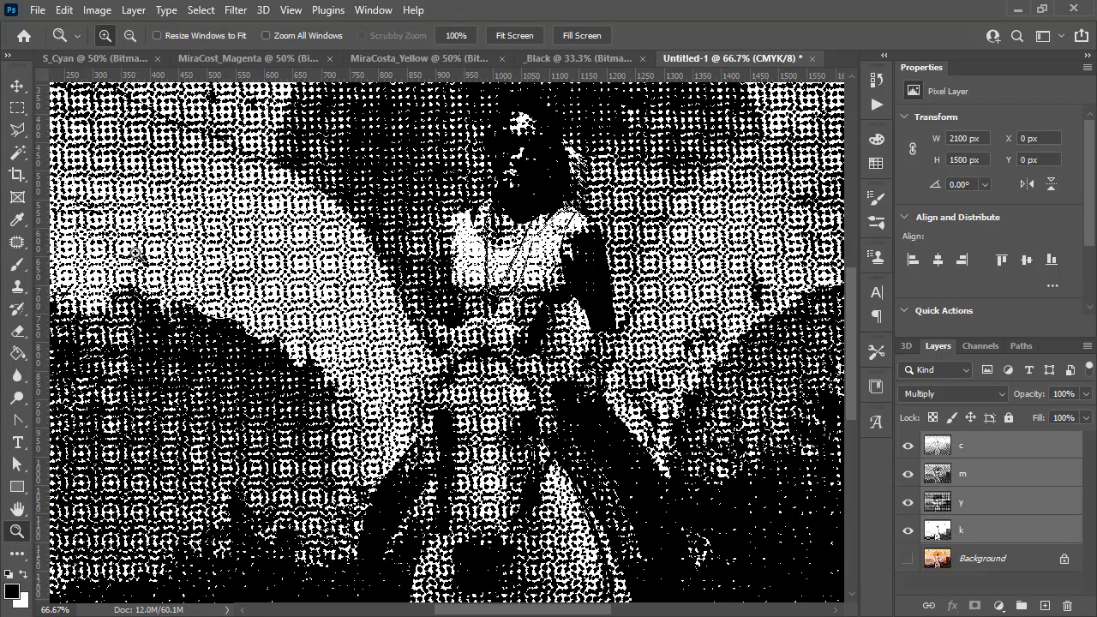
- Pan across the multiplied halftone composite and zoom out to view the whole image
scroll(600, 336, up, 5)
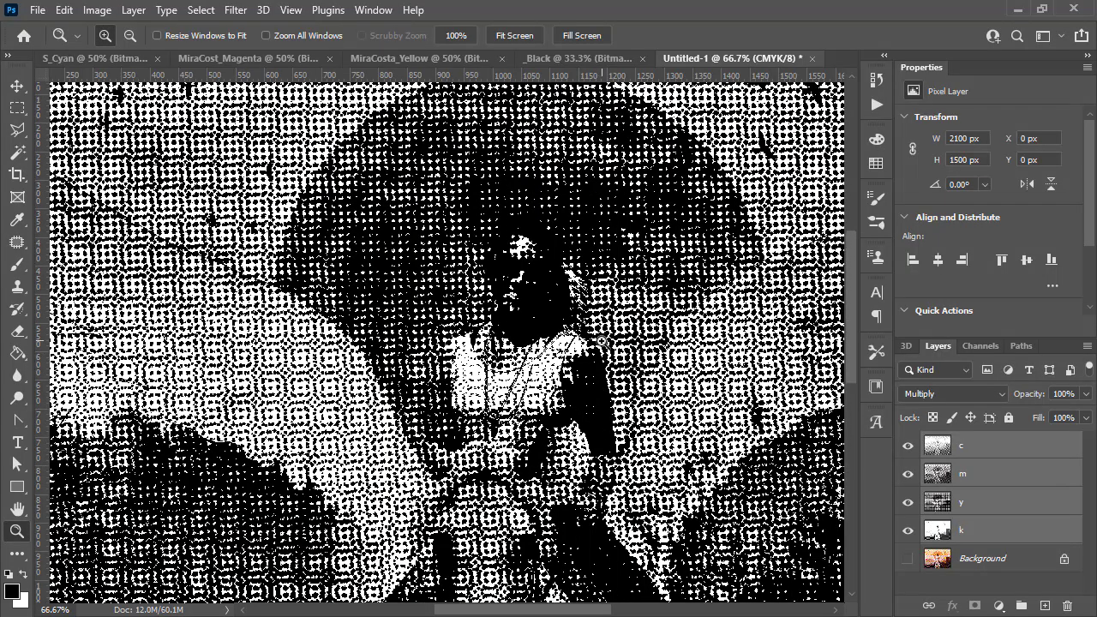
scroll(583, 292, down, 4)
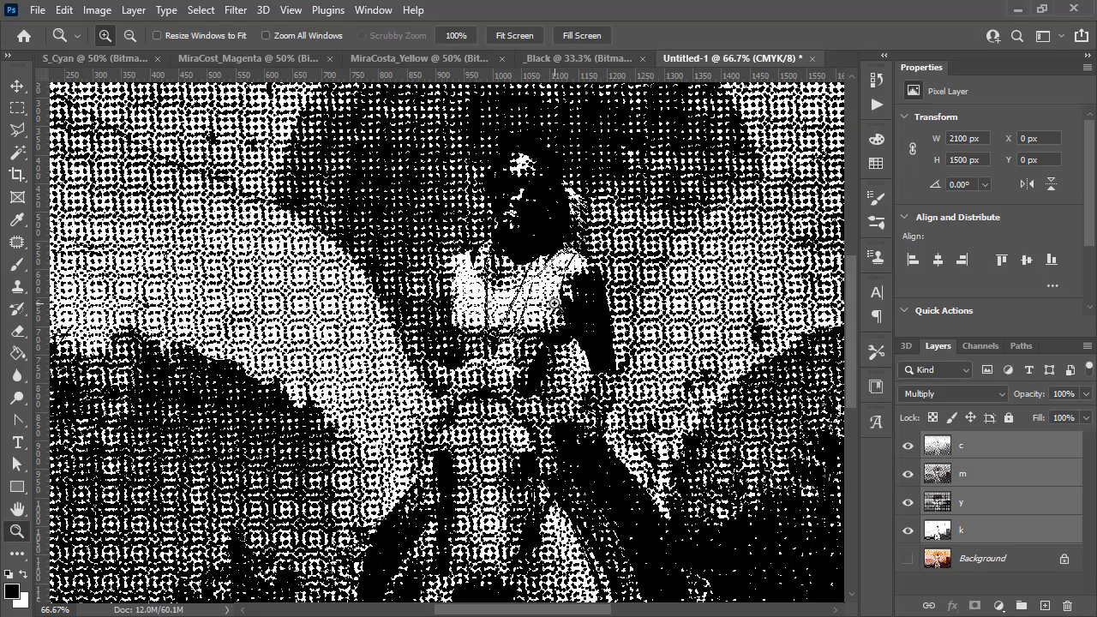
scroll(557, 299, up, 3)
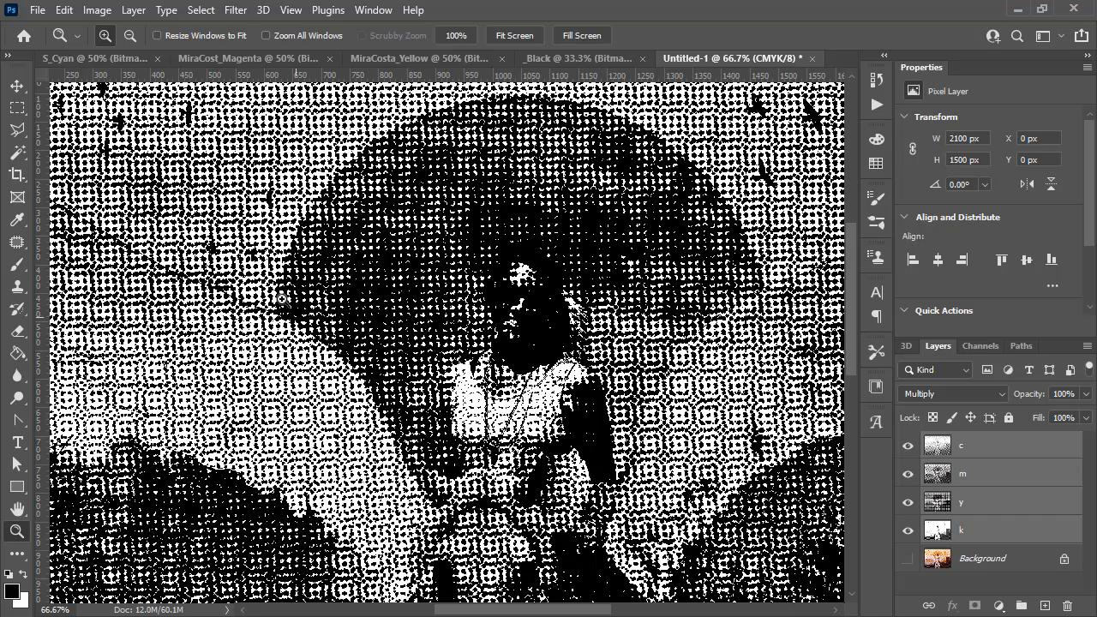
scroll(419, 454, down, 5)
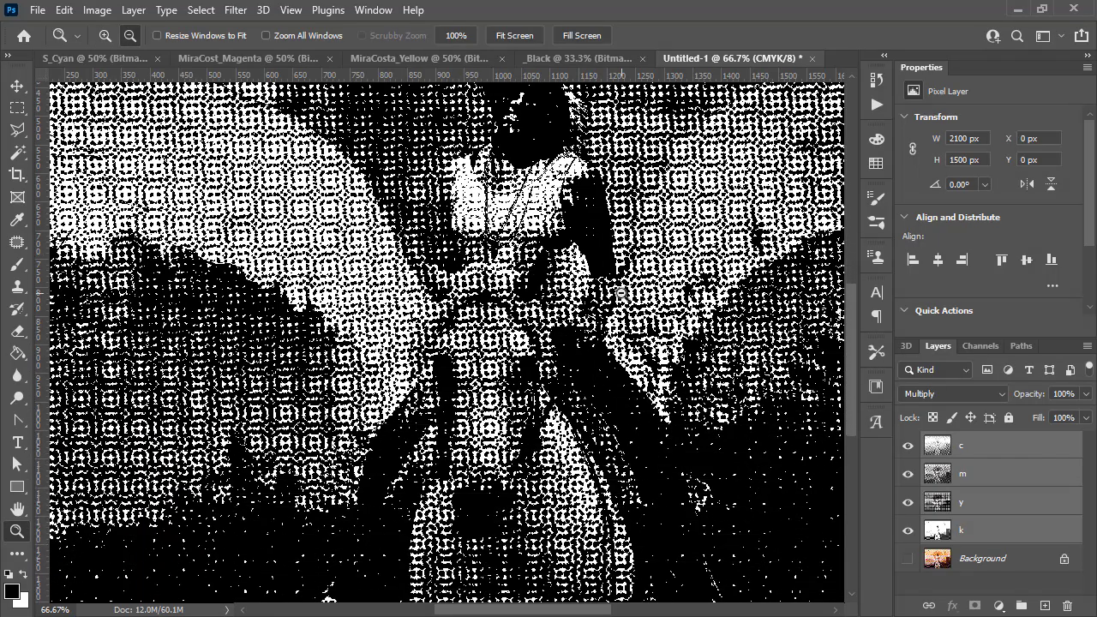
alt+click(551, 283)
alt+click(551, 283)
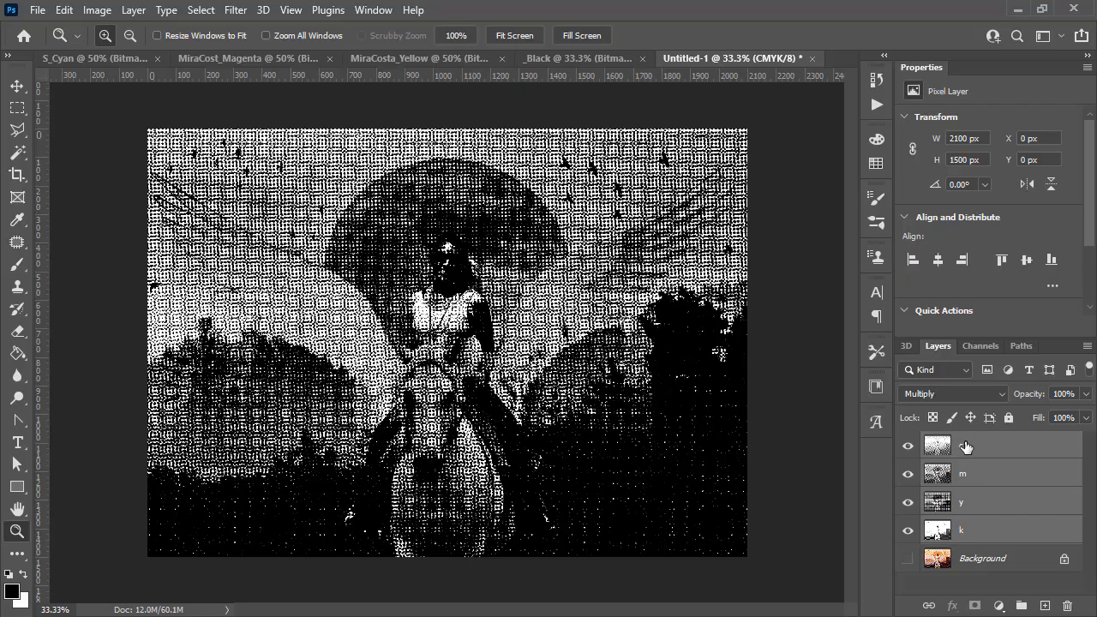
- Select the c layer and add a Solid Color fill layer above it set to pure cyan: C 100, M 0, Y 0, K 0
click(948, 392)
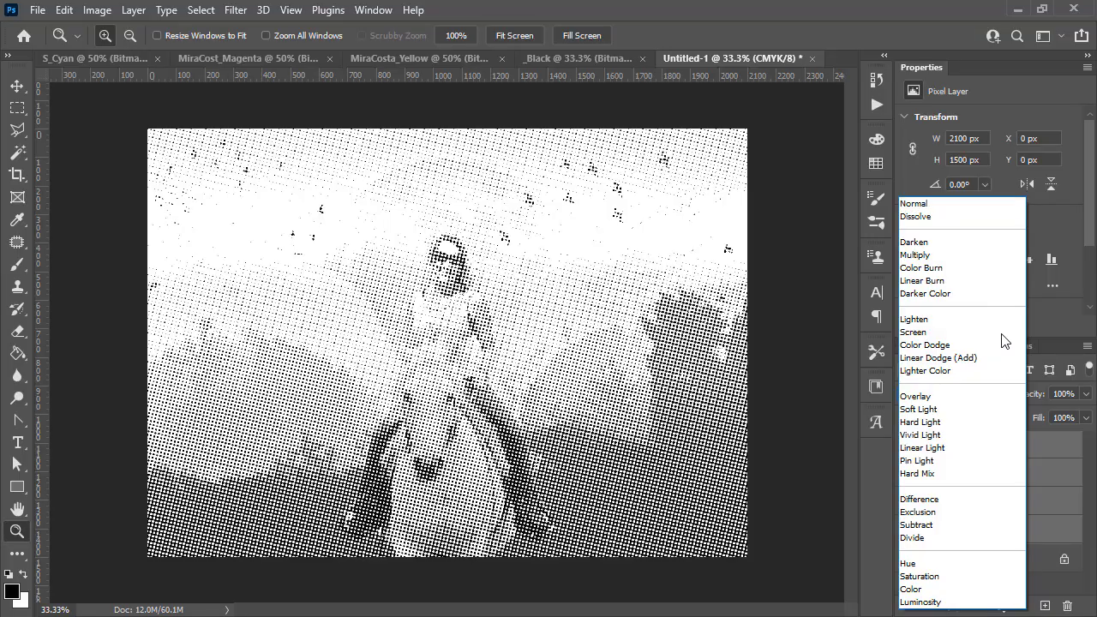
click(1042, 444)
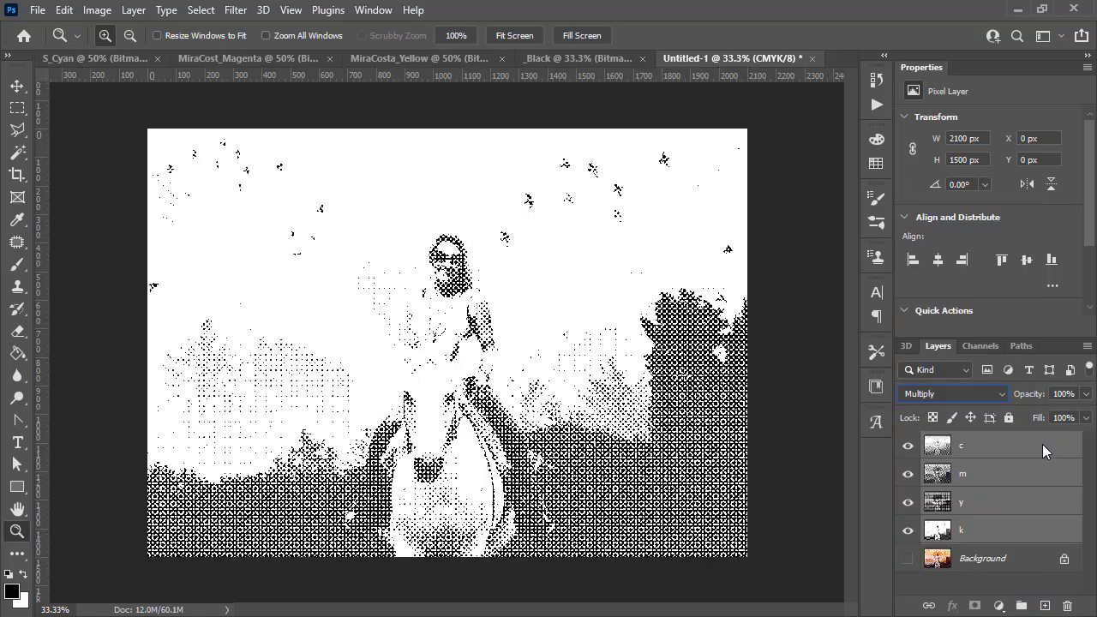
click(1021, 454)
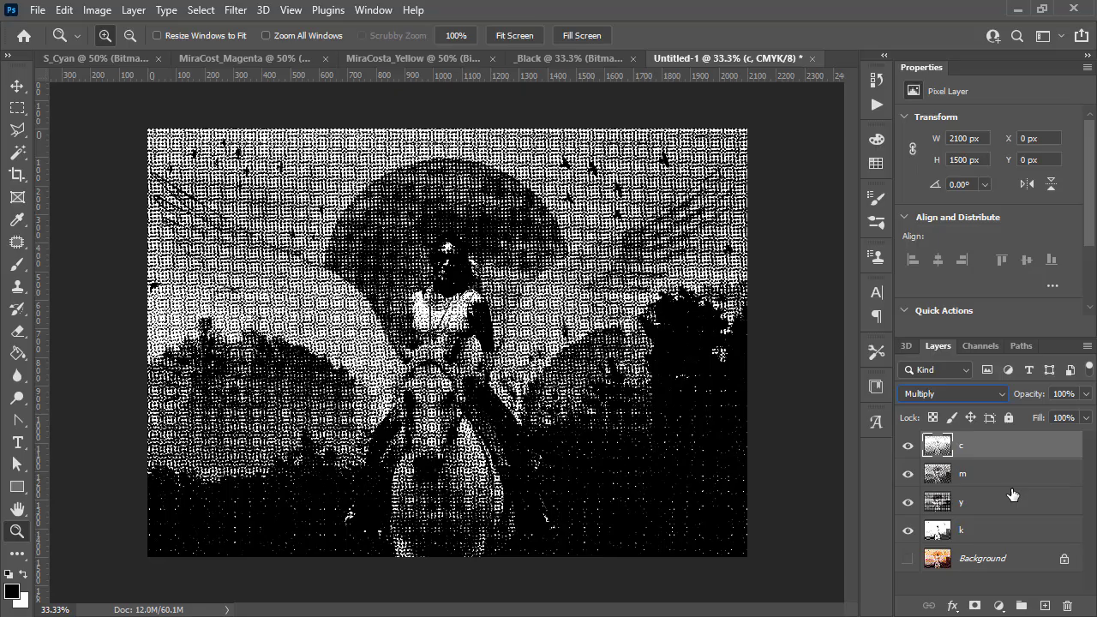
click(999, 606)
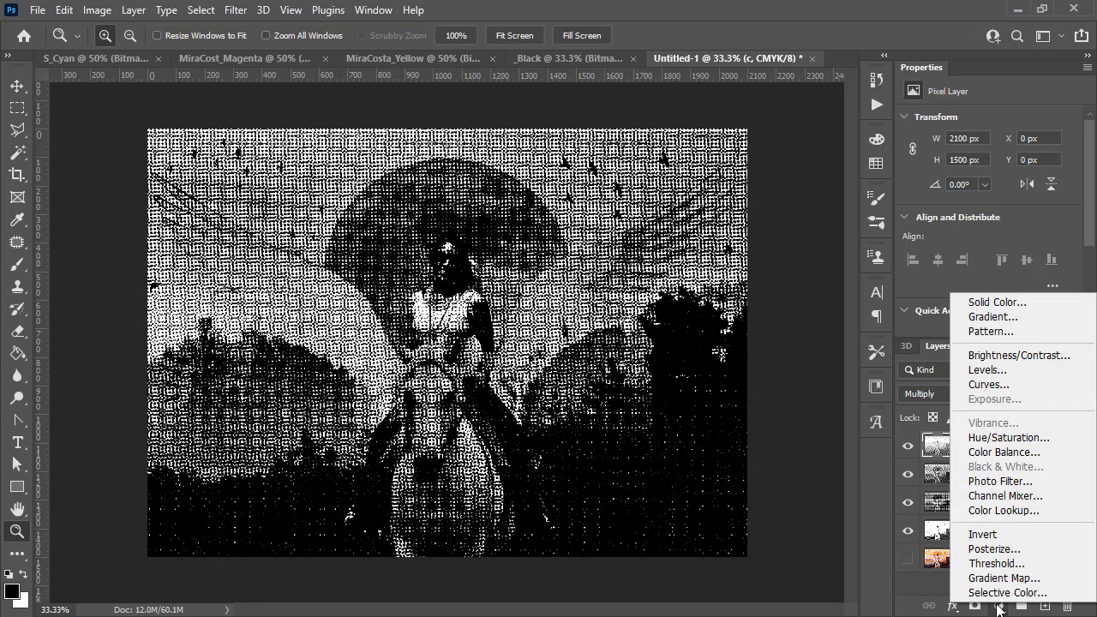
click(1007, 304)
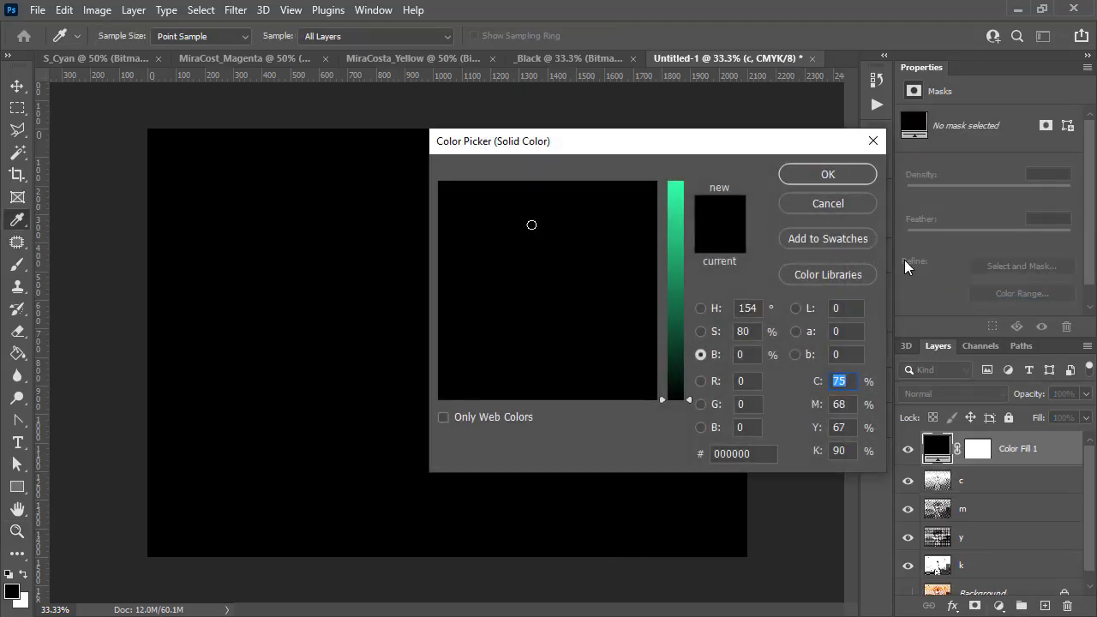
text(100)
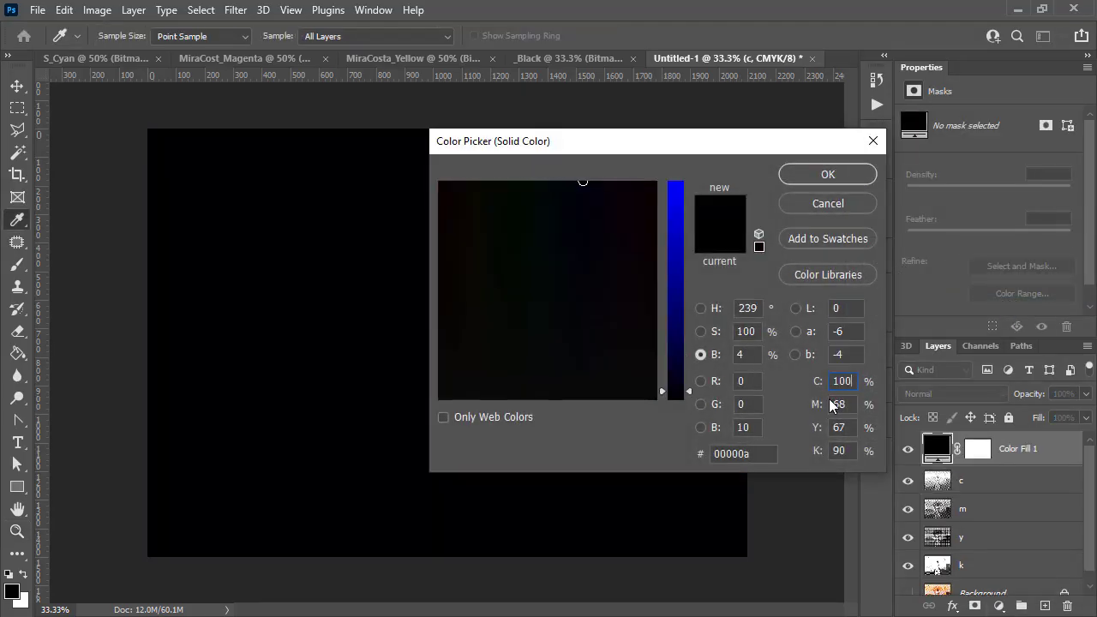
click(848, 408)
text(0)
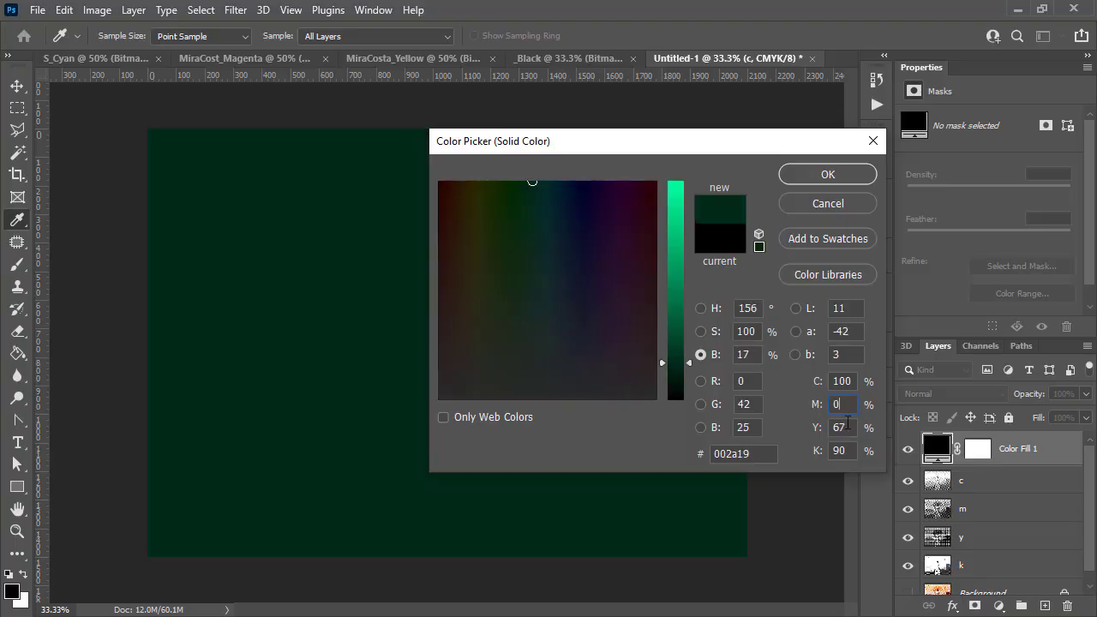
key(Tab)
text(0)
key(Tab)
text(0)
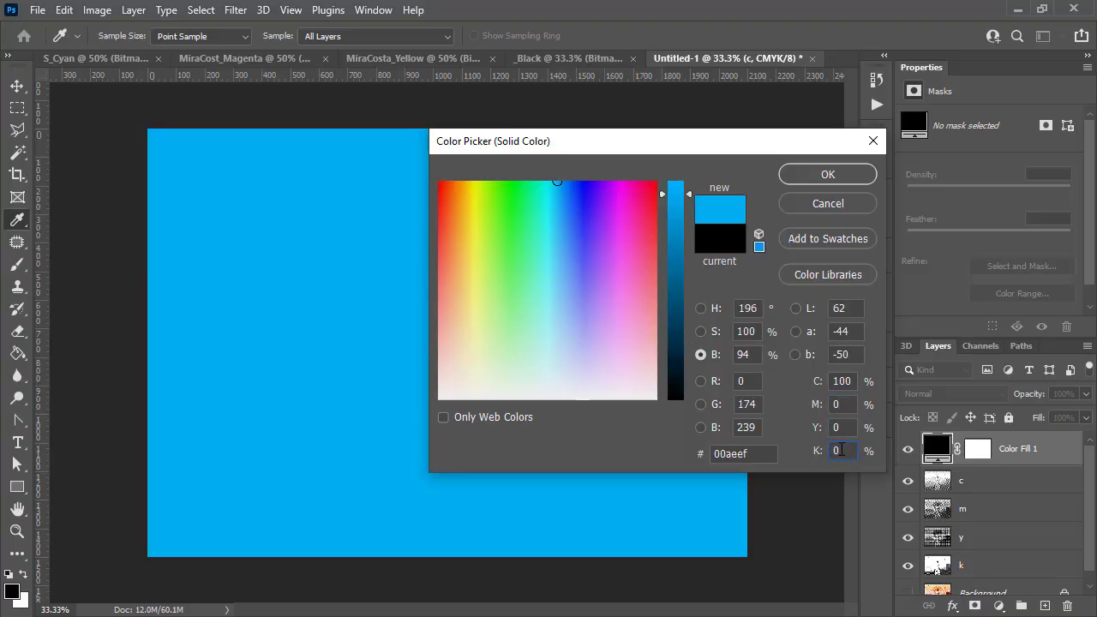
click(828, 174)
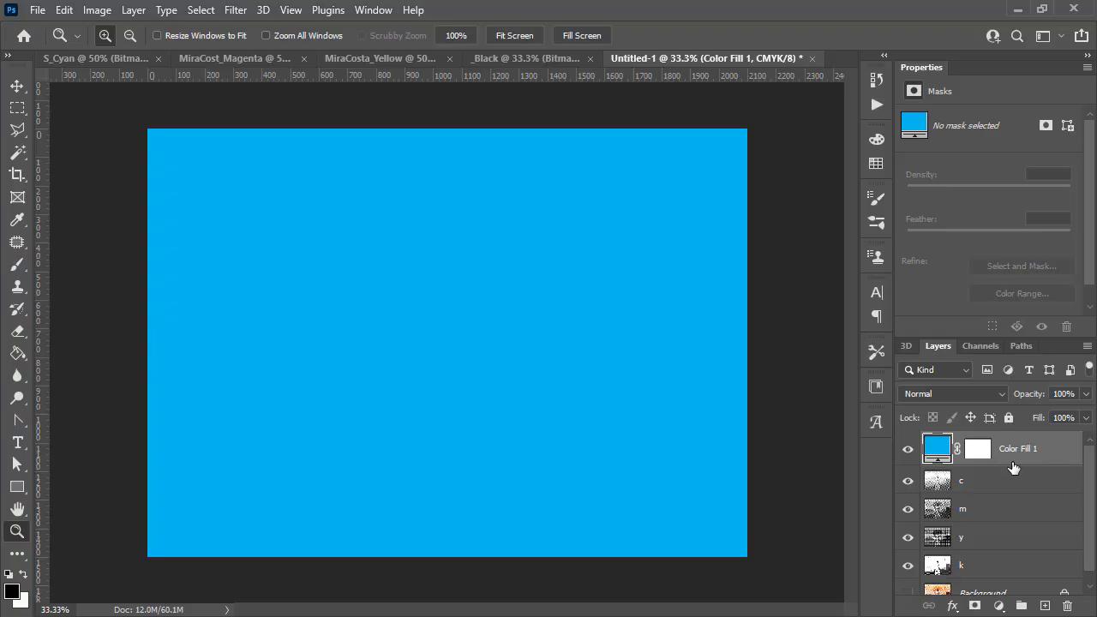
- Clip the cyan fill layer to the c layer and set its blend mode to Lighter Color
key(alt)
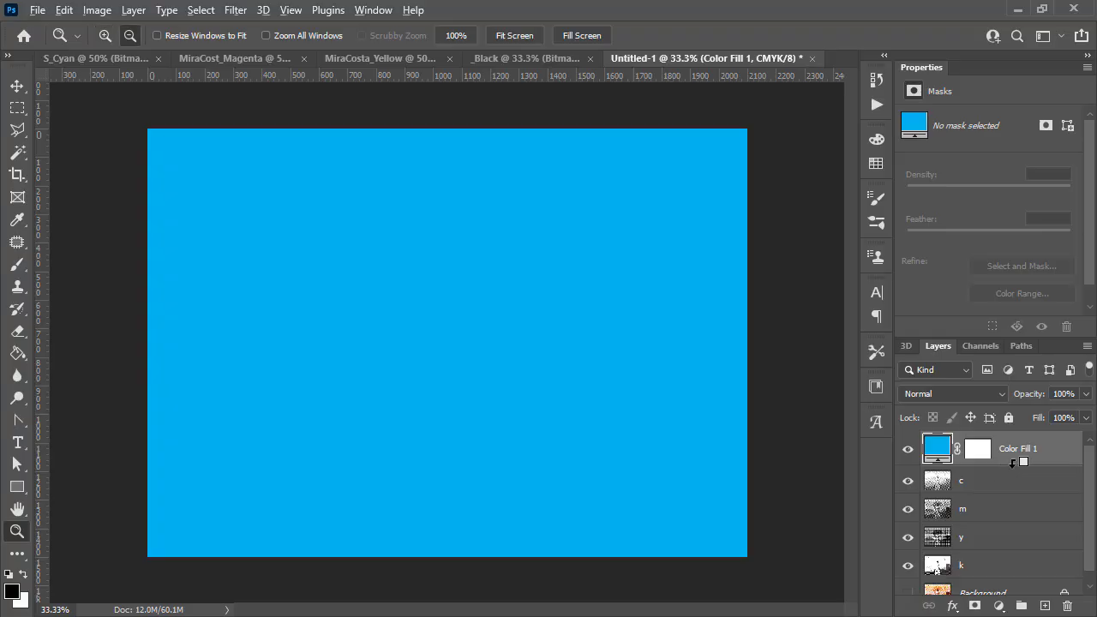
alt+click(1013, 461)
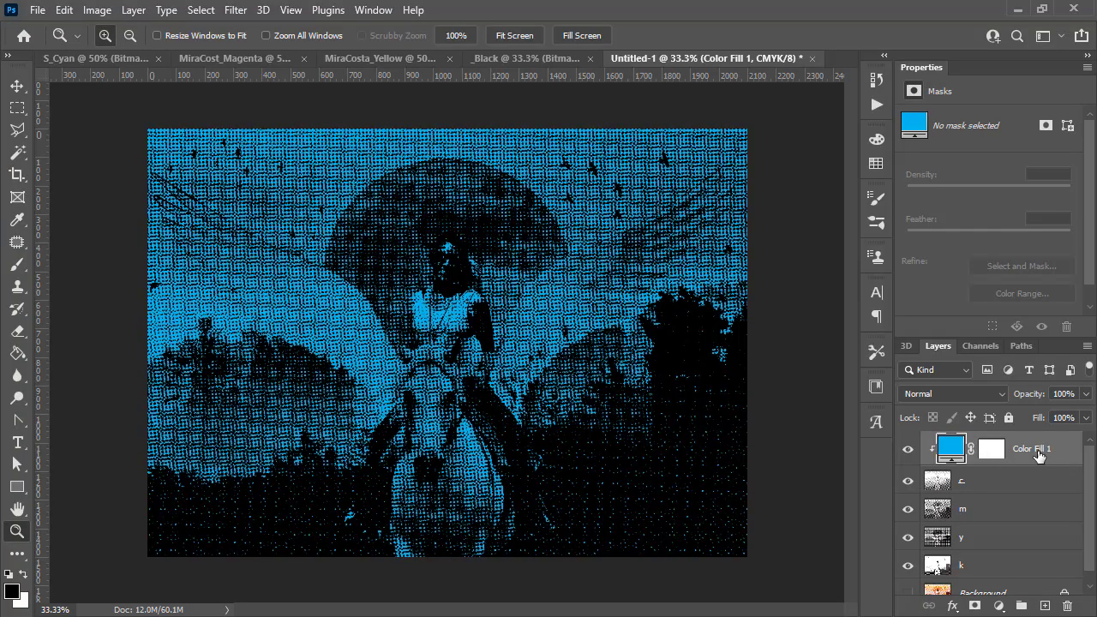
click(979, 398)
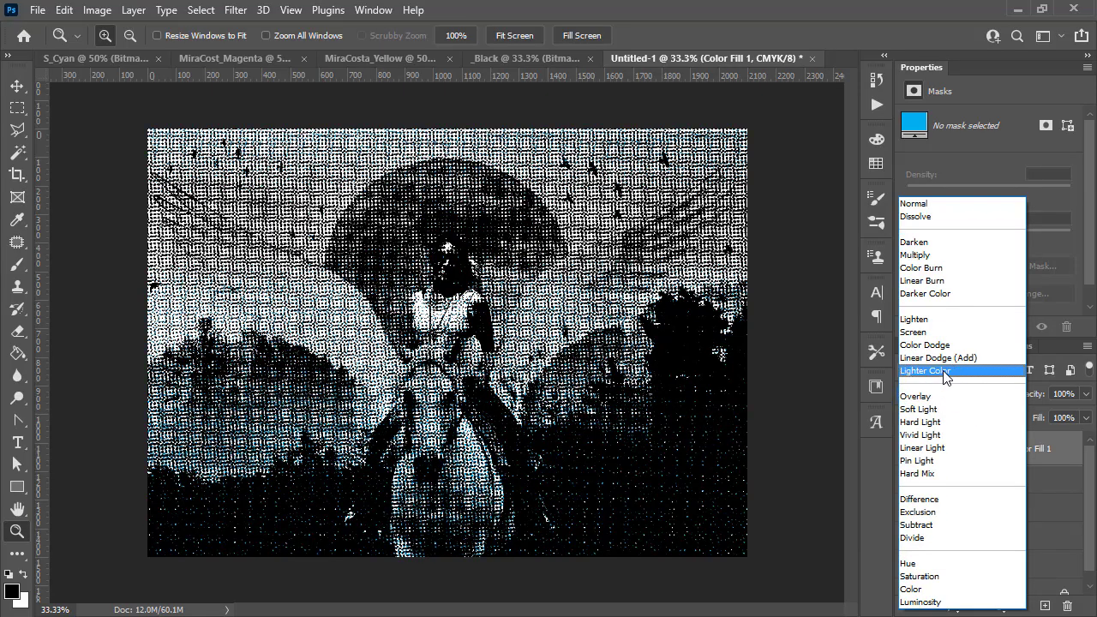
click(944, 371)
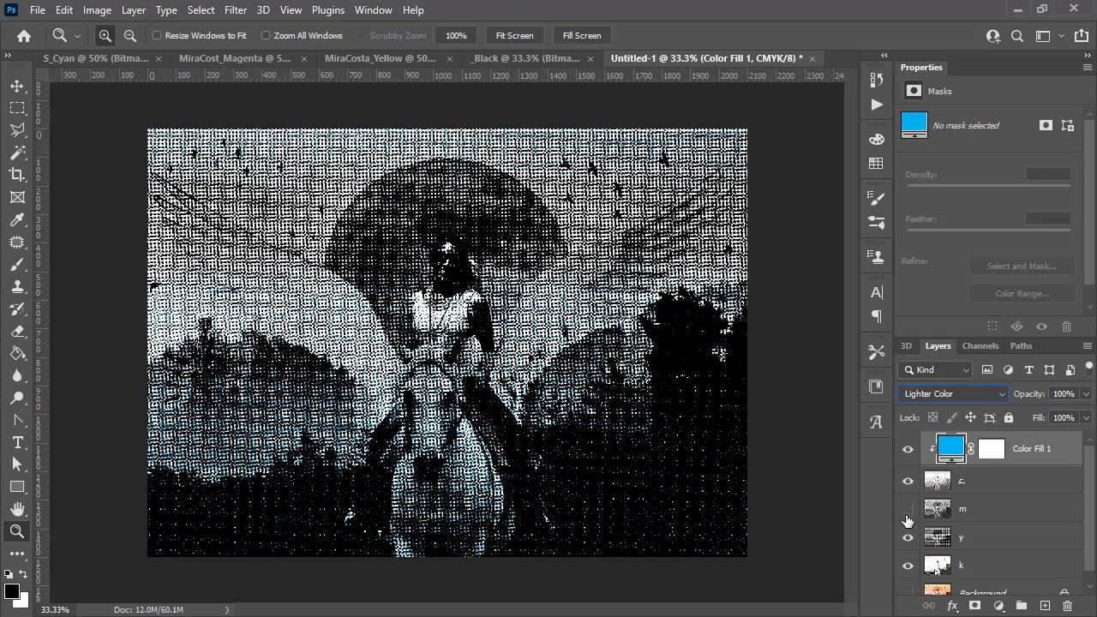
- Hide the m, y and k layers and zoom in to inspect the cyan-colored halftone
drag(907, 511, 896, 578)
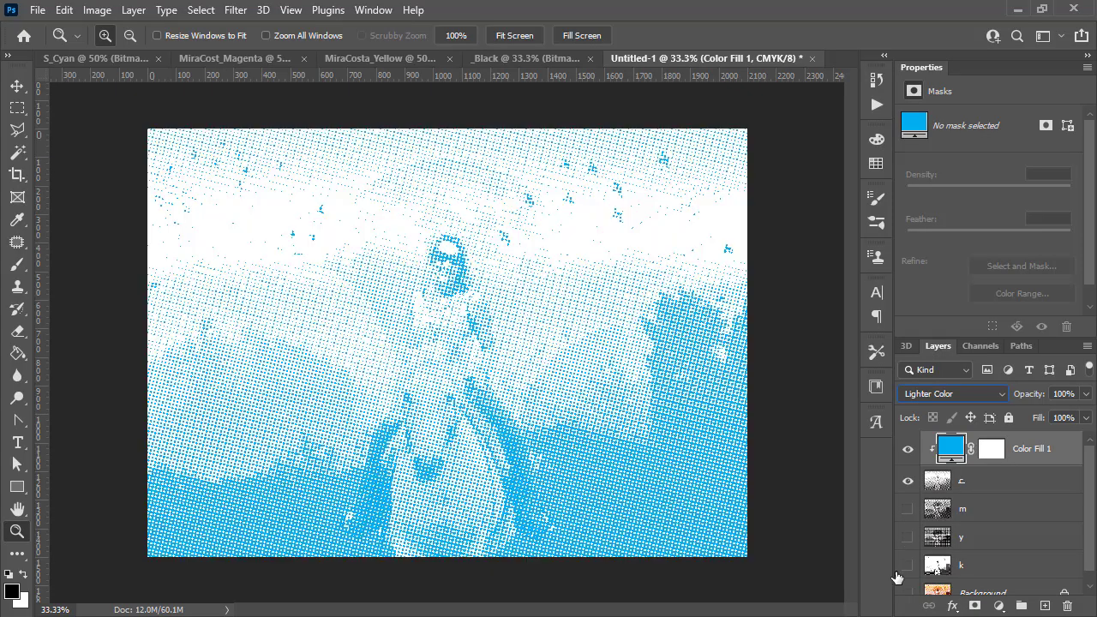
click(910, 454)
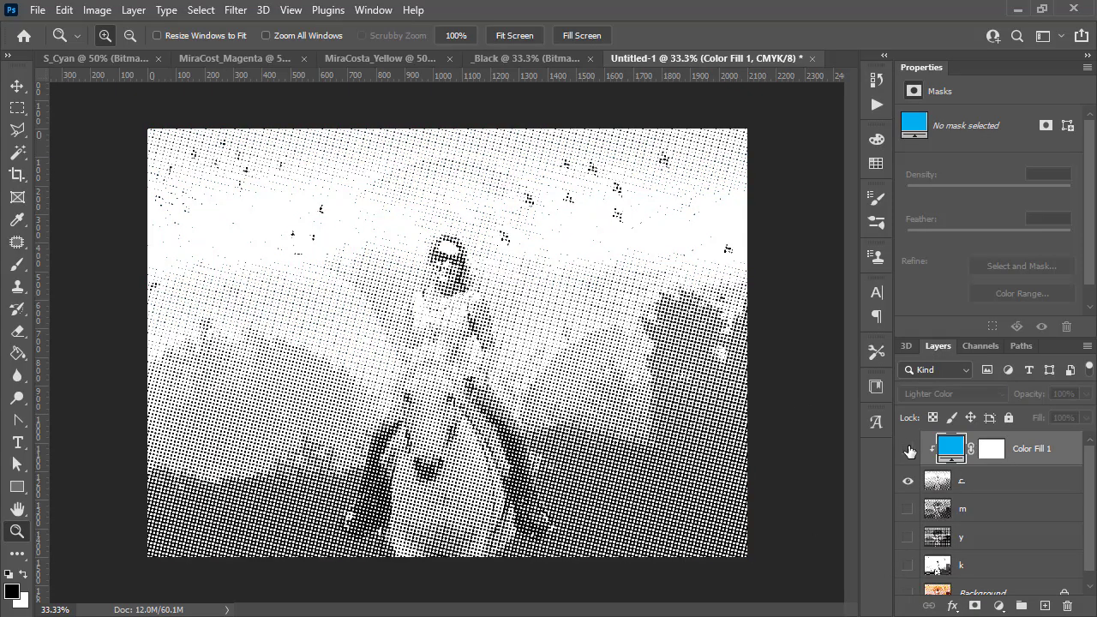
click(909, 450)
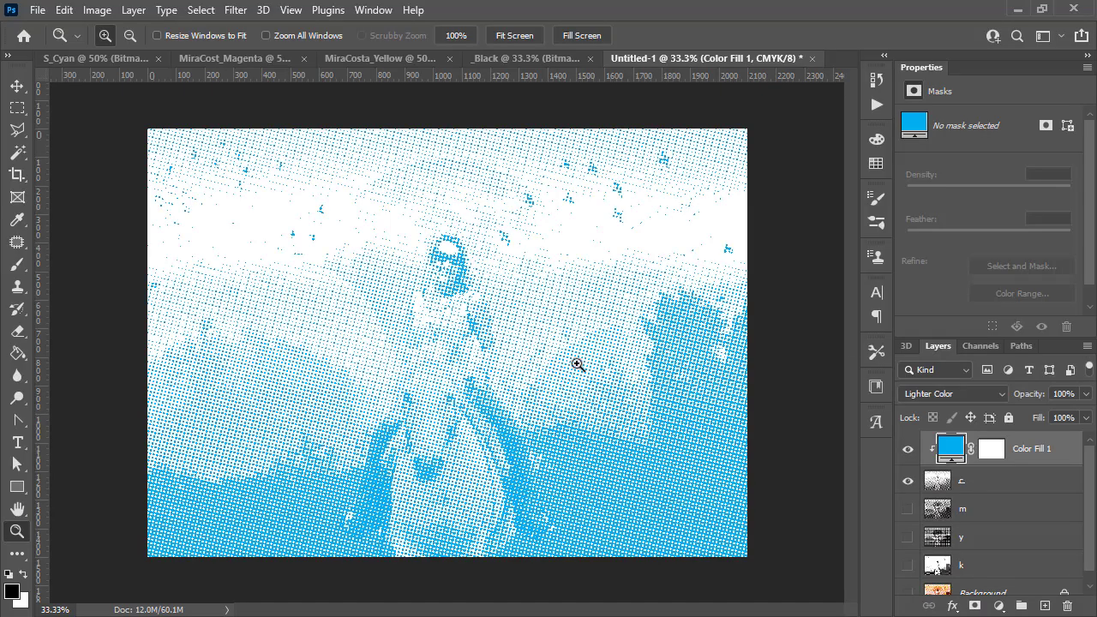
click(527, 397)
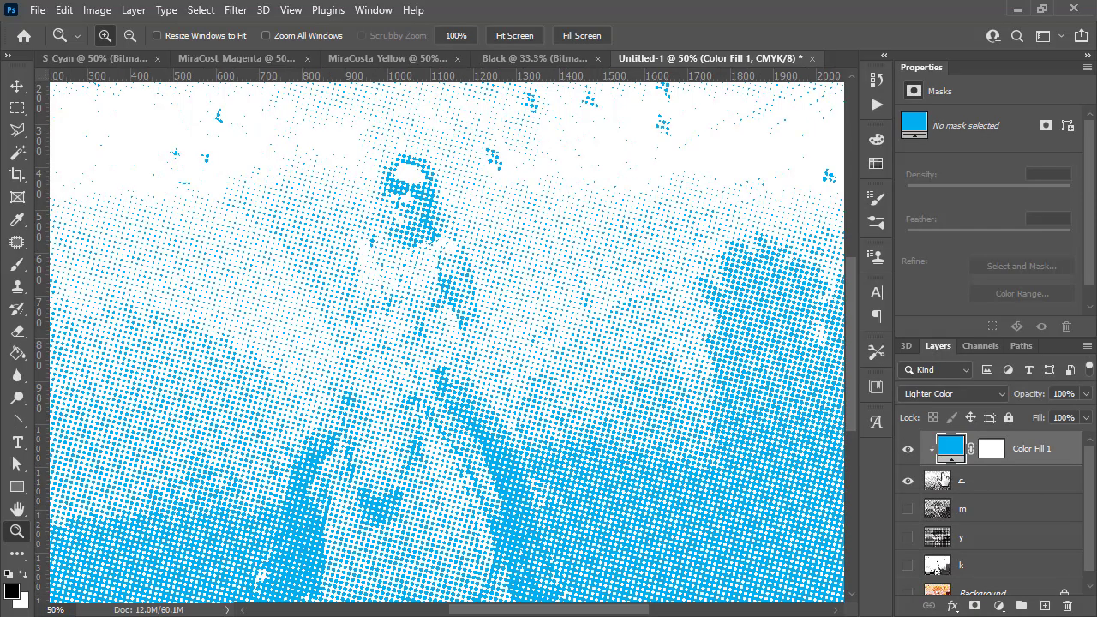
scroll(477, 301, up, 4)
scroll(478, 300, down, 6)
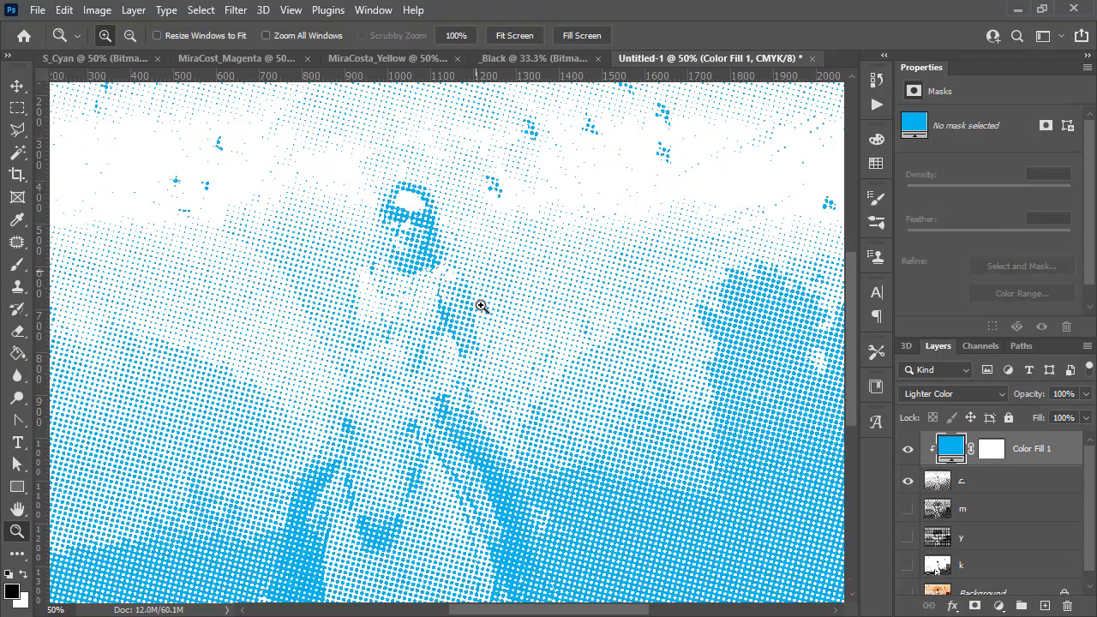
scroll(562, 305, up, 3)
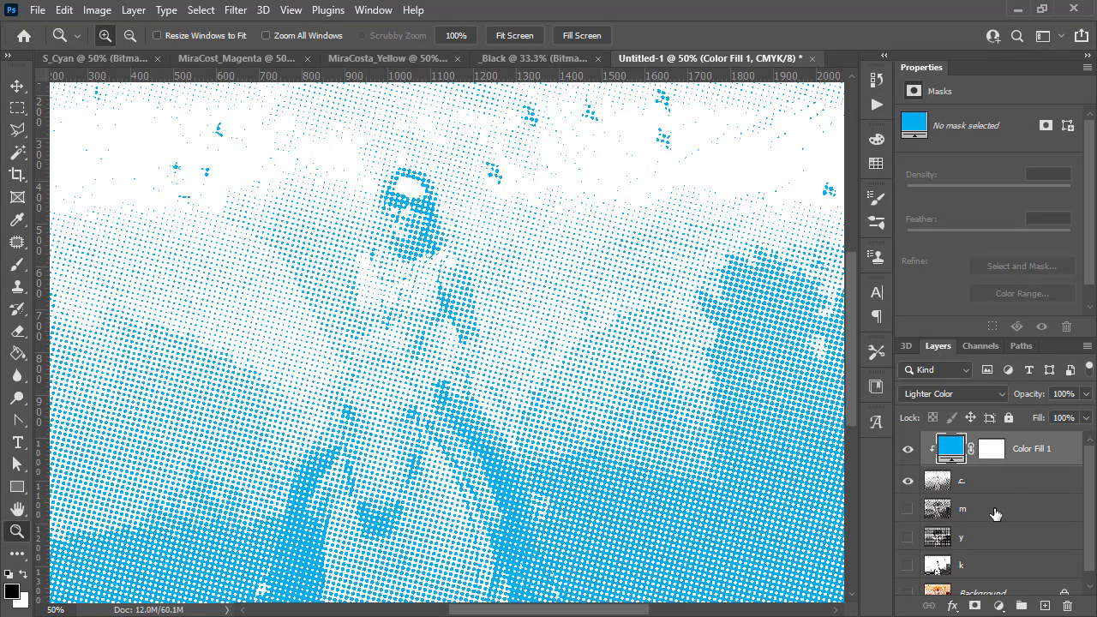
- Select the m layer, hide the c layer and its cyan fill, and show the m layer
click(946, 513)
drag(908, 481, 908, 447)
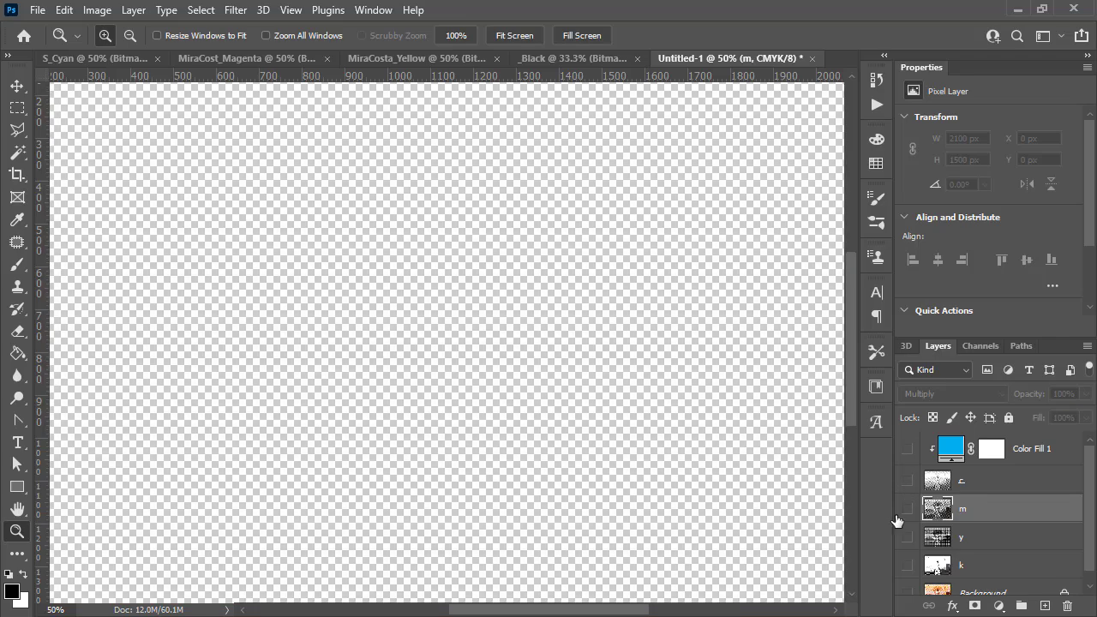
click(907, 509)
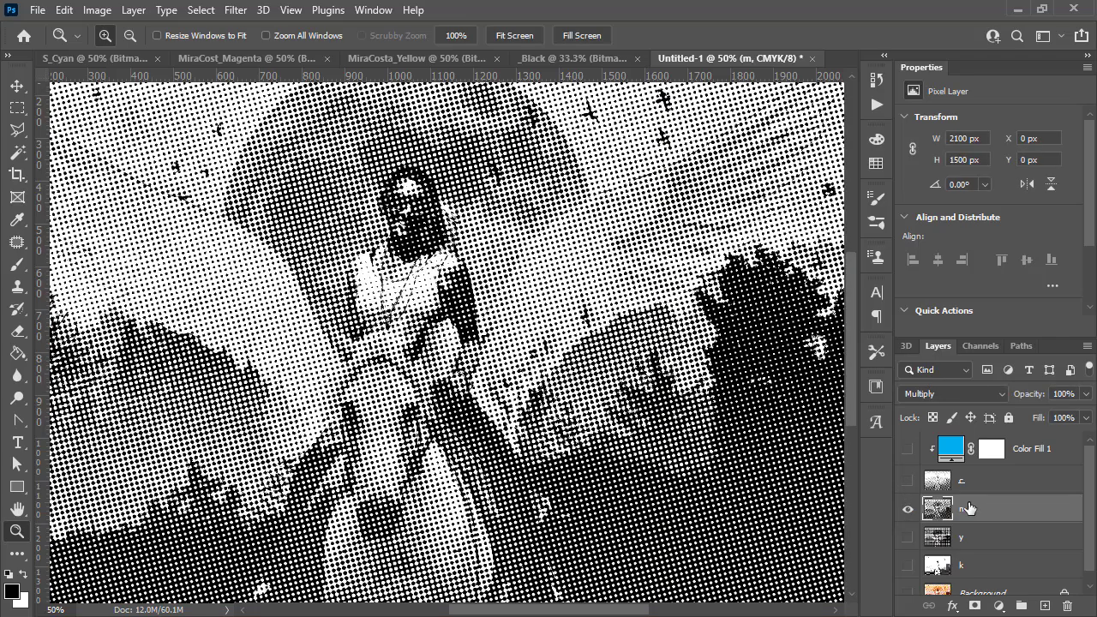
- Add a Solid Color fill layer above the m layer set to pure magenta: C 0, M 100, Y 0, K 0
click(999, 606)
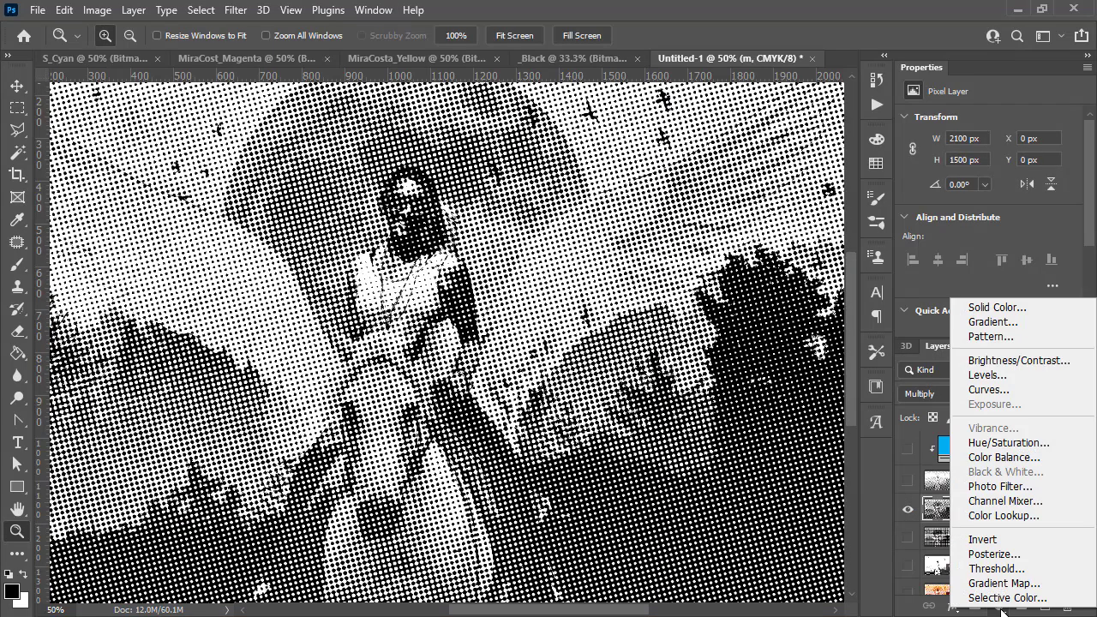
click(996, 307)
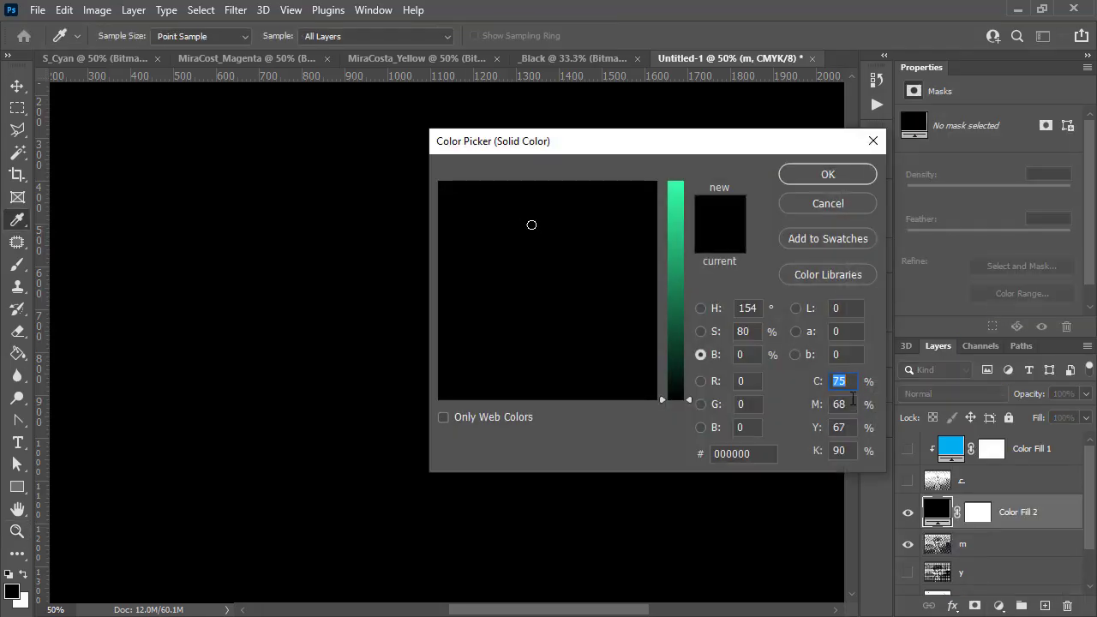
key(Tab)
text(100)
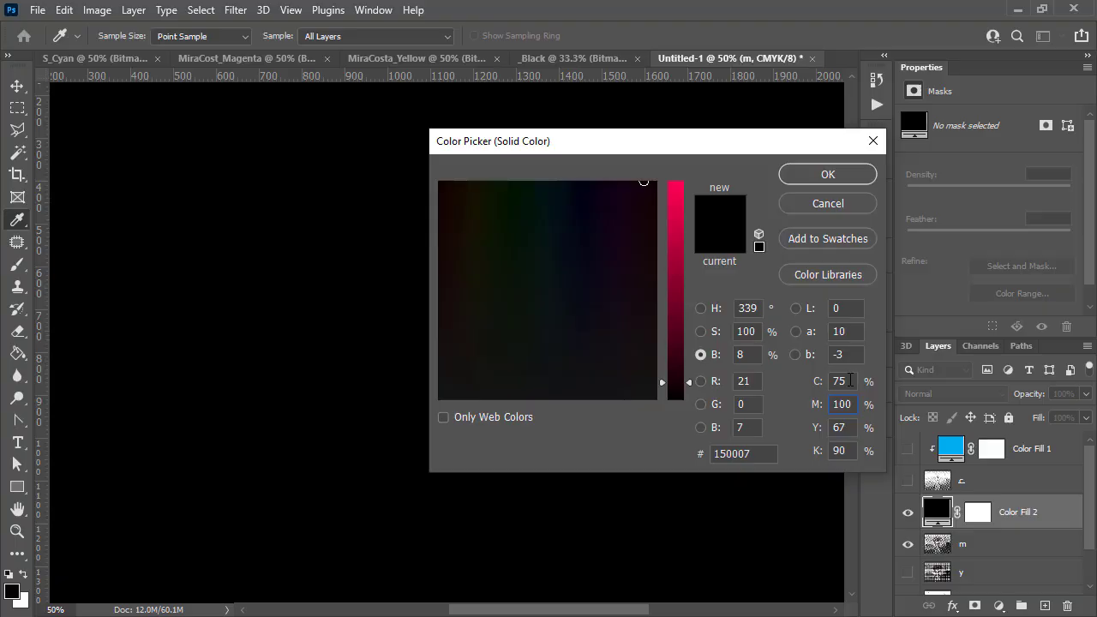
key(shift+Tab)
text(0)
click(842, 422)
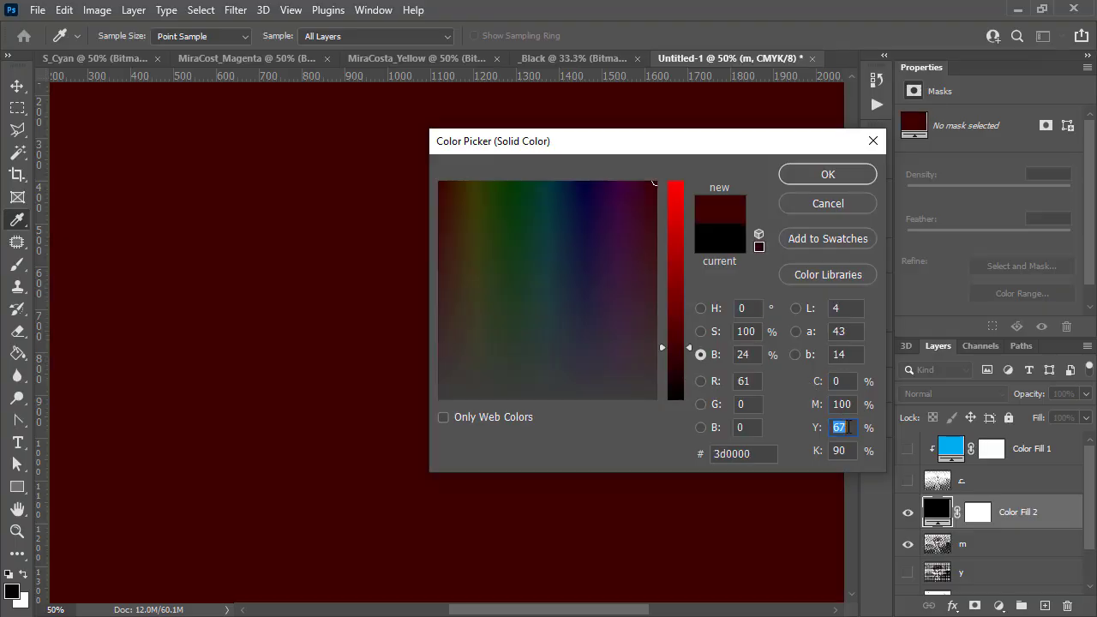
text(0)
key(Tab)
text(0)
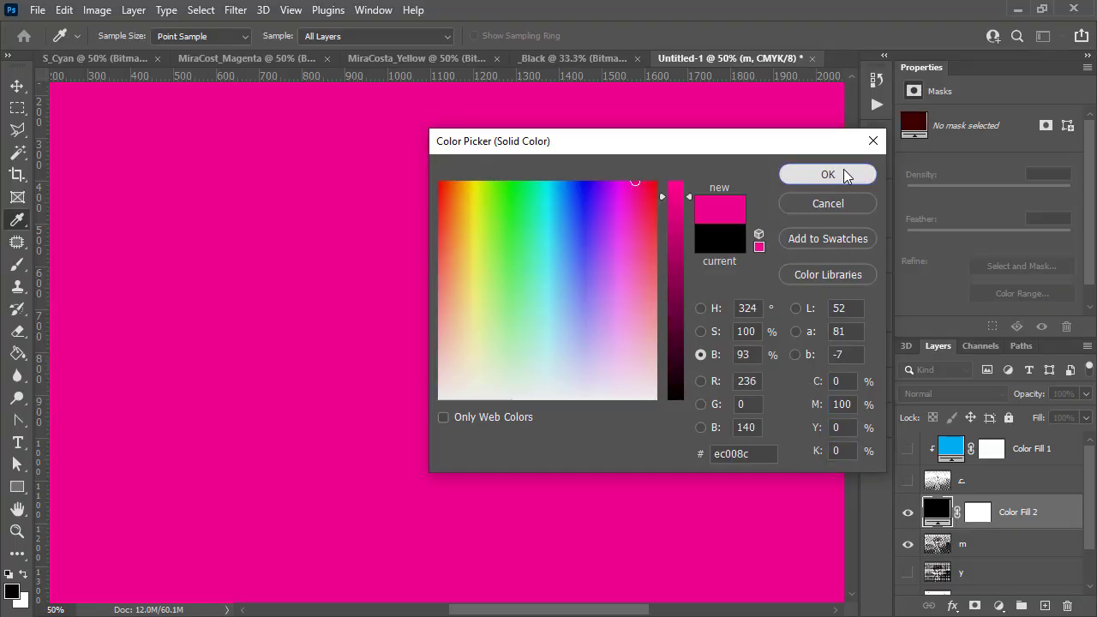
click(843, 171)
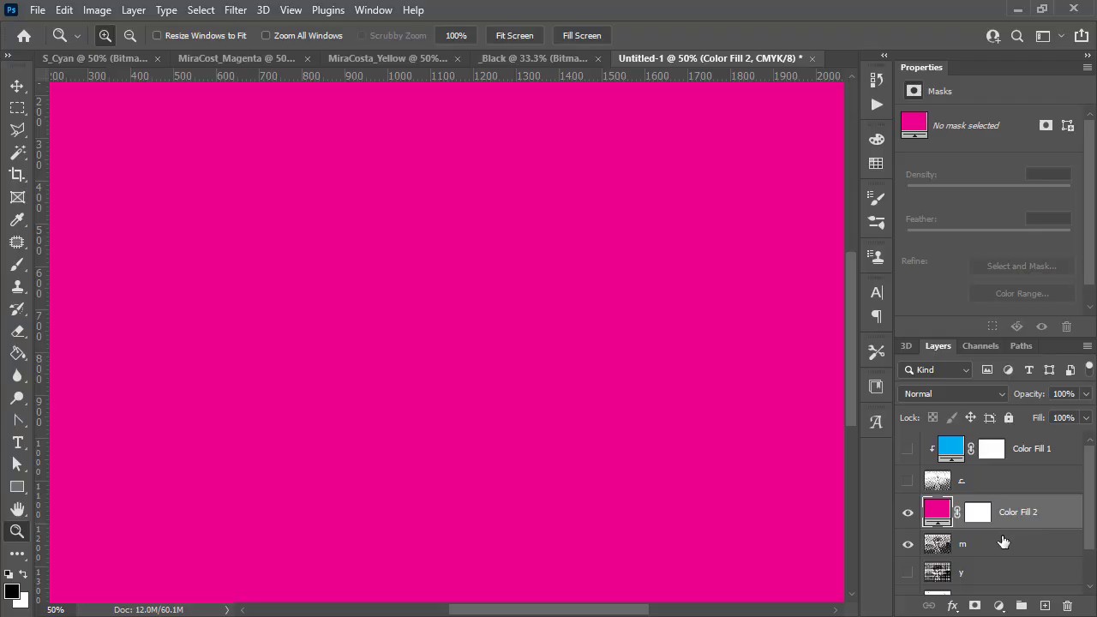
- Clip the magenta fill layer to the m layer and set its blend mode to Lighter Color
key(alt)
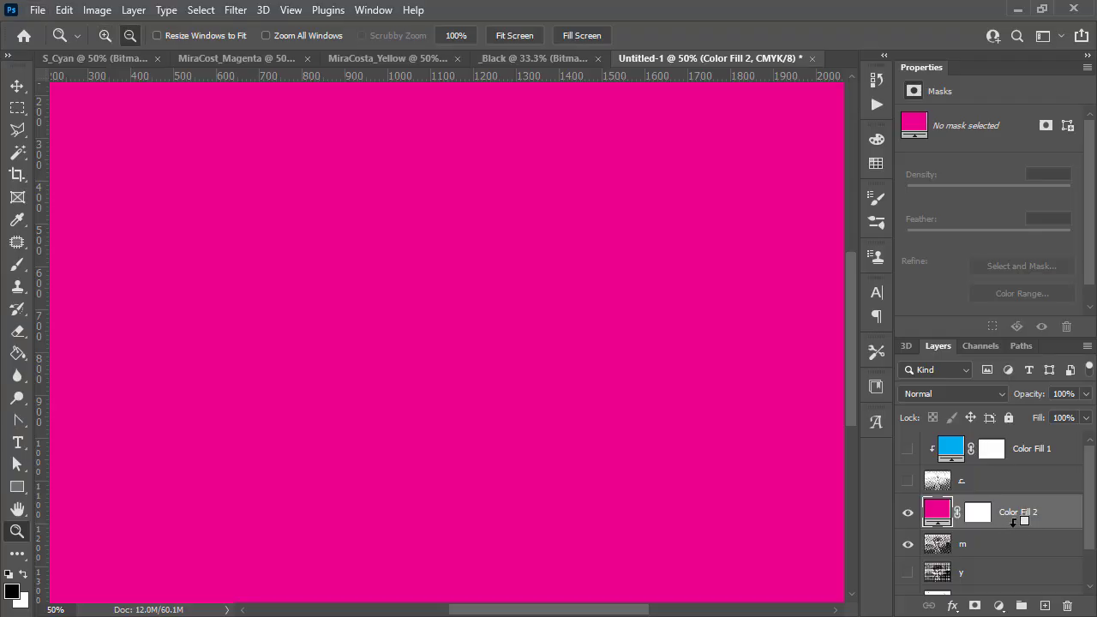
alt+click(1014, 519)
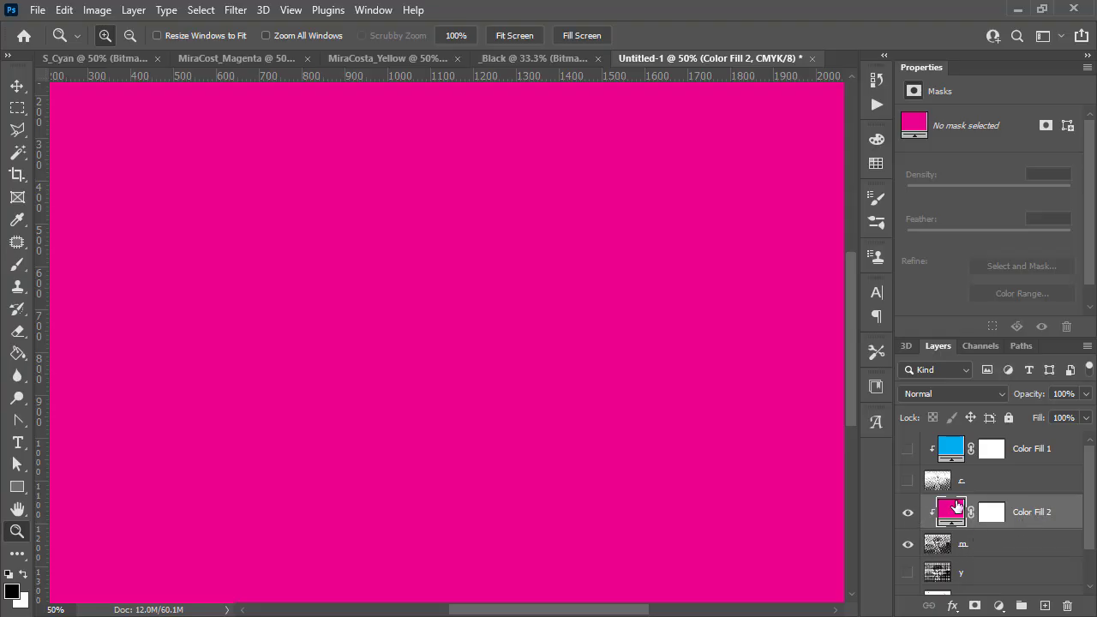
click(958, 393)
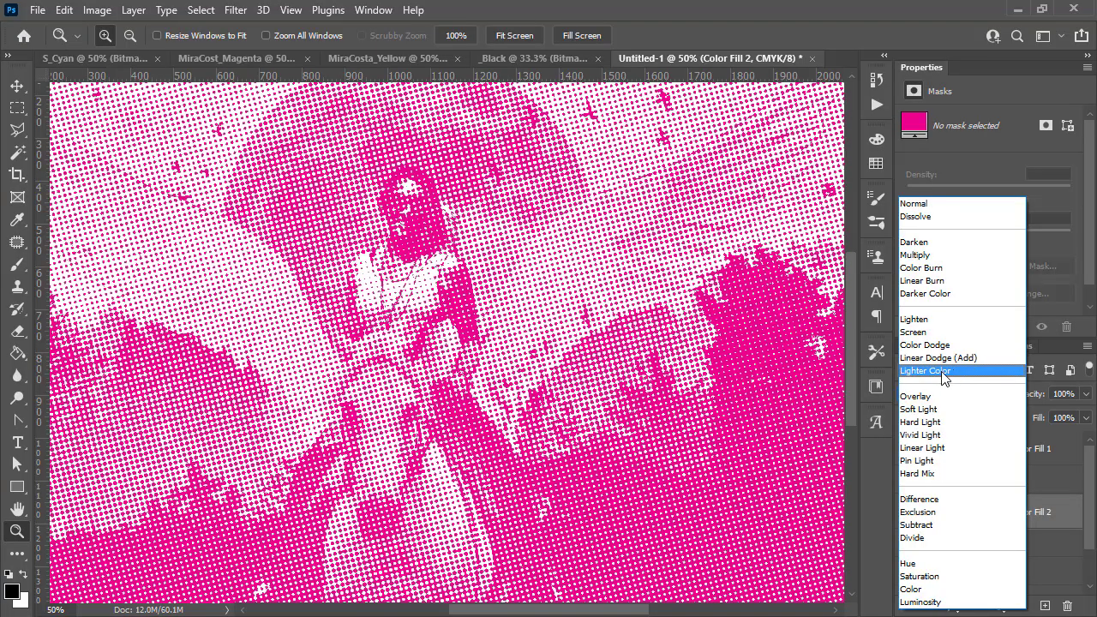
click(941, 371)
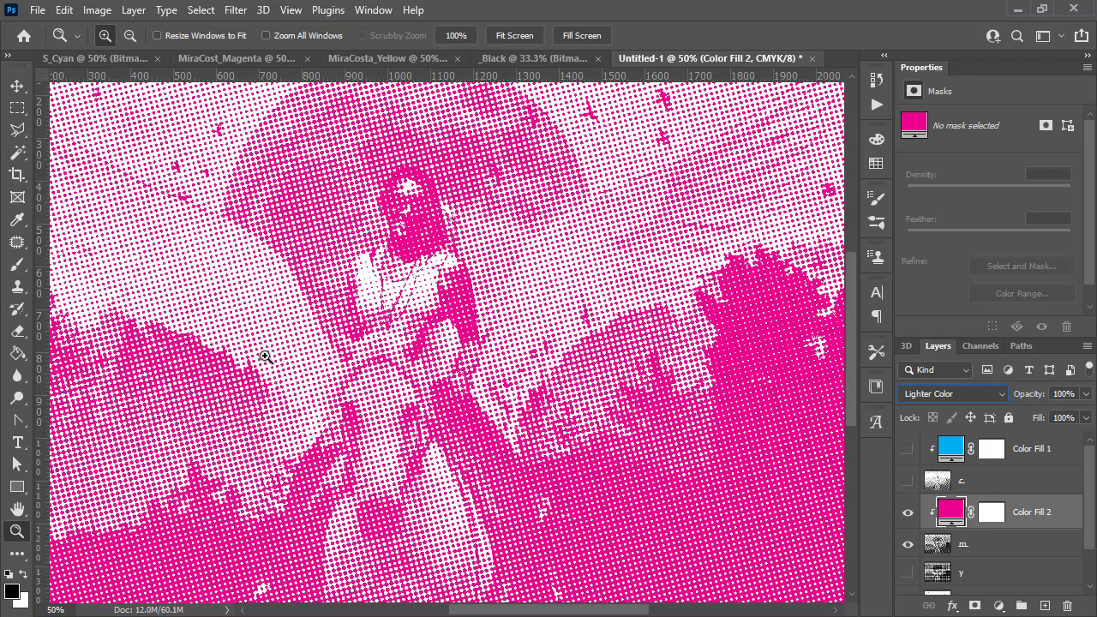
click(265, 291)
click(264, 291)
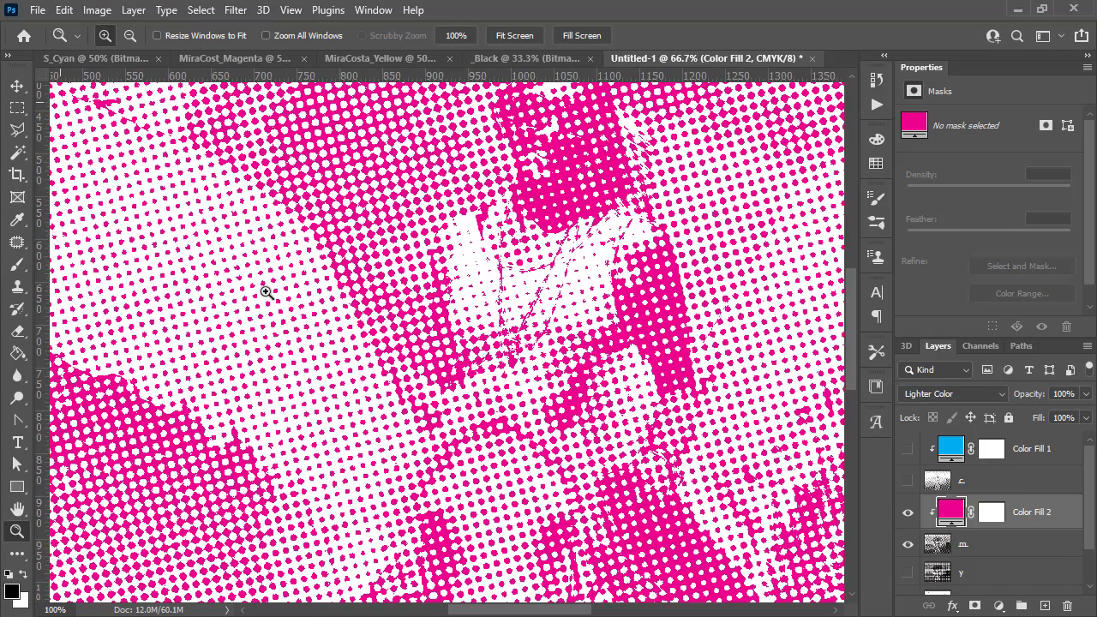
click(287, 313)
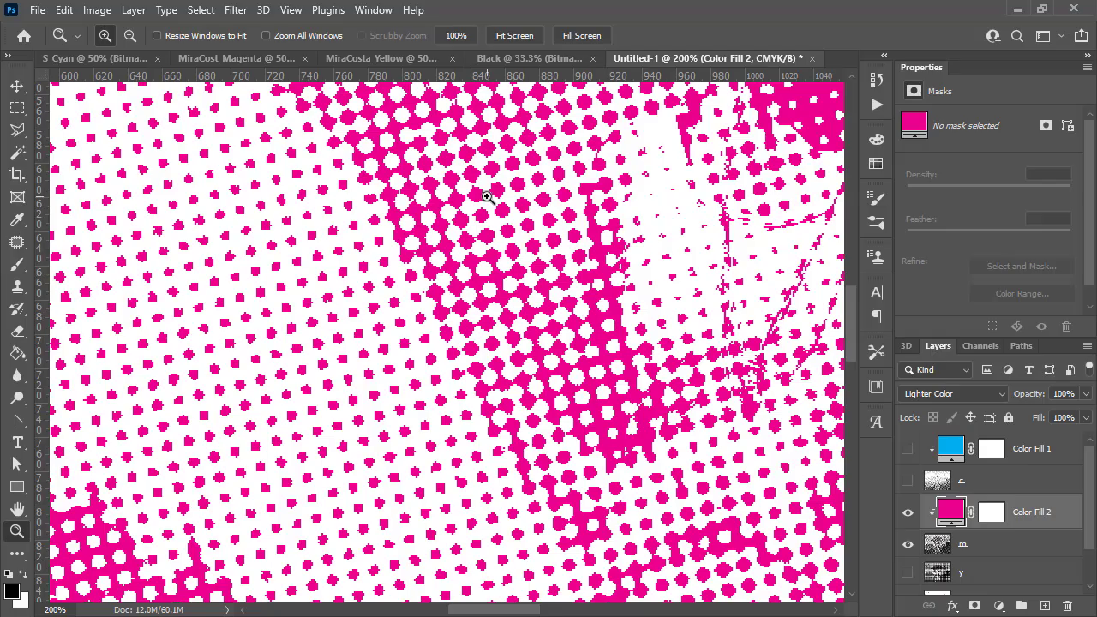
alt+click(495, 327)
alt+click(515, 350)
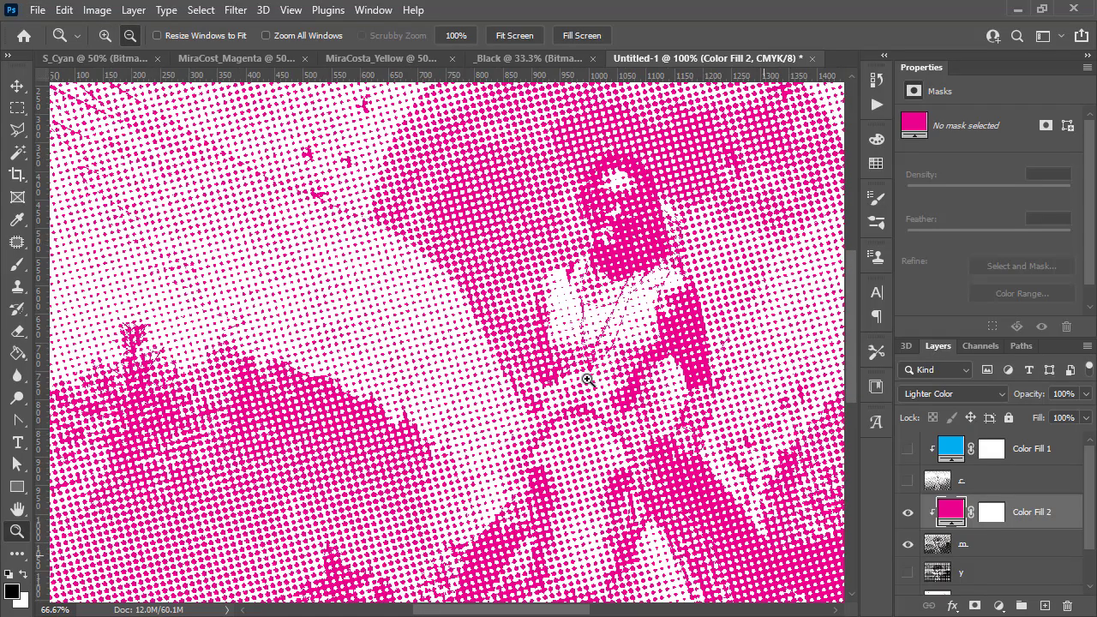
- Hide the magenta fill and m layers and select the y layer
drag(908, 519, 908, 545)
scroll(988, 519, down, 2)
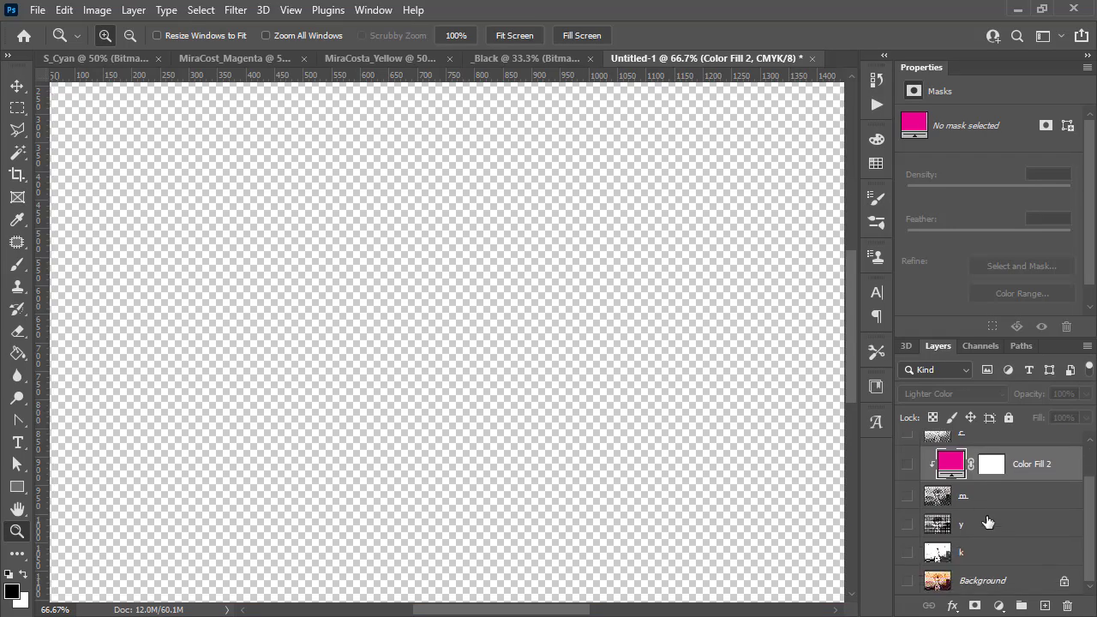
click(984, 526)
- Add a Solid Color fill layer above the y layer set to pure yellow: C 0, M 0, Y 100, K 0
click(998, 606)
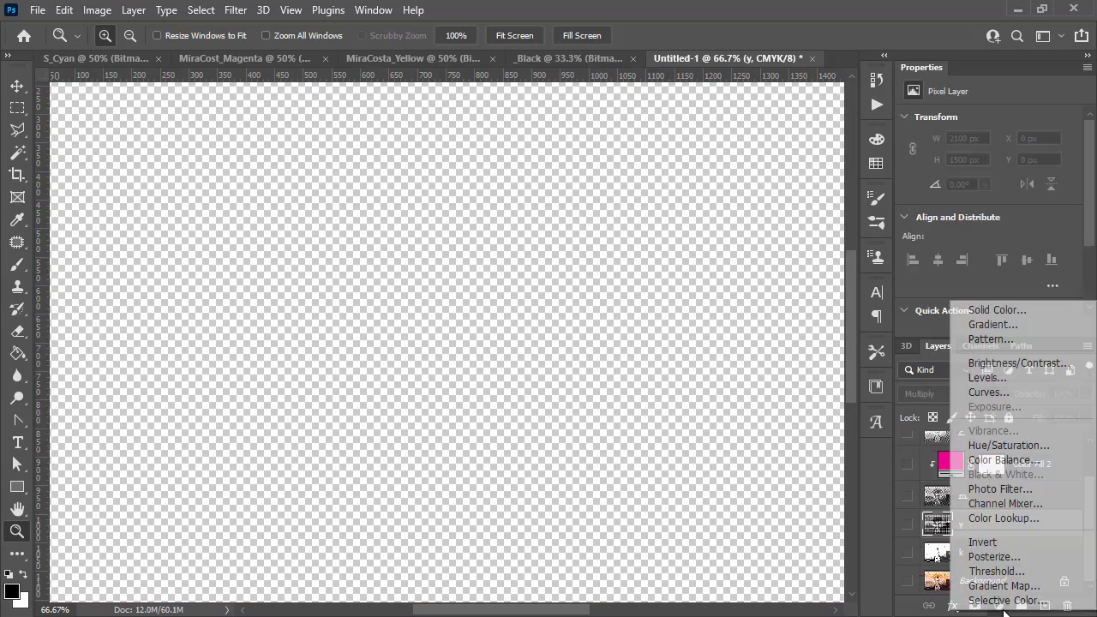
click(967, 309)
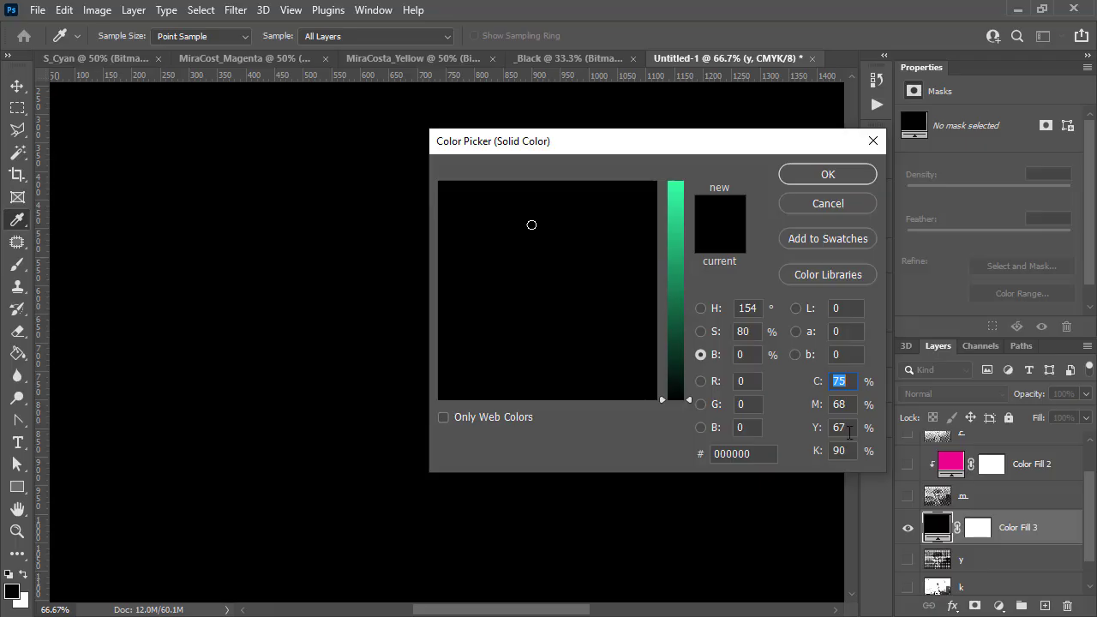
click(846, 428)
text(100)
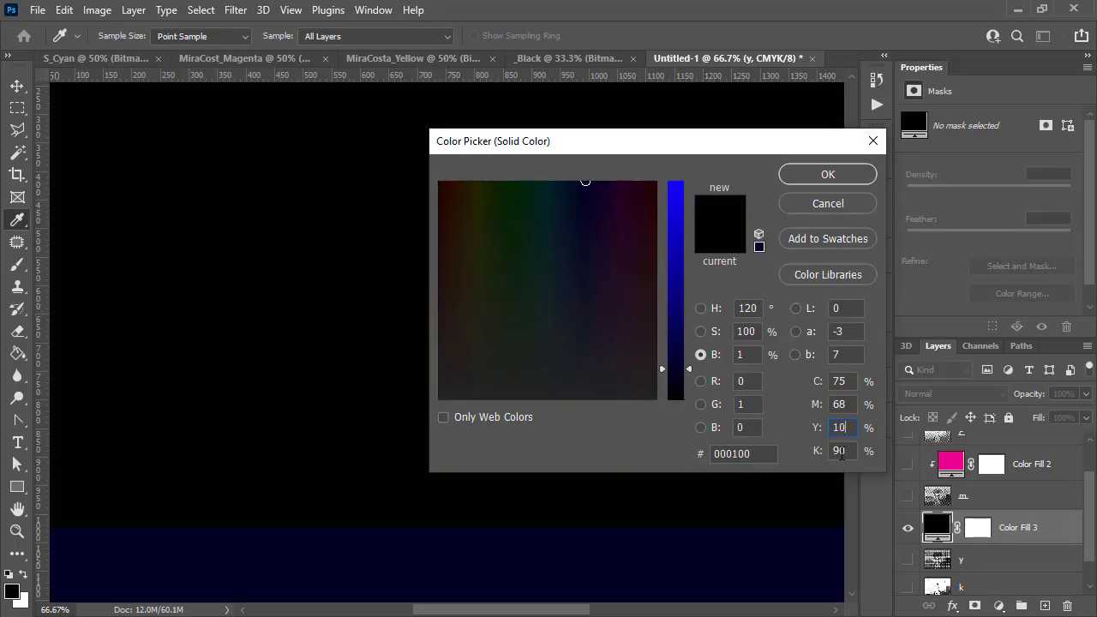
key(Tab)
text(0)
click(847, 406)
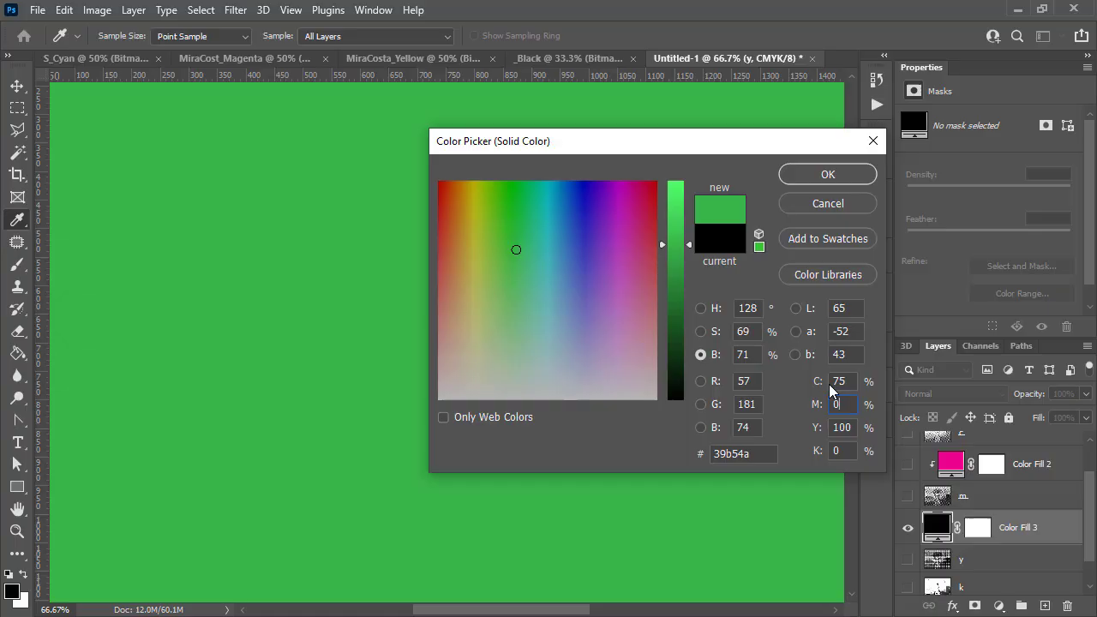
text(0)
click(847, 382)
text(0)
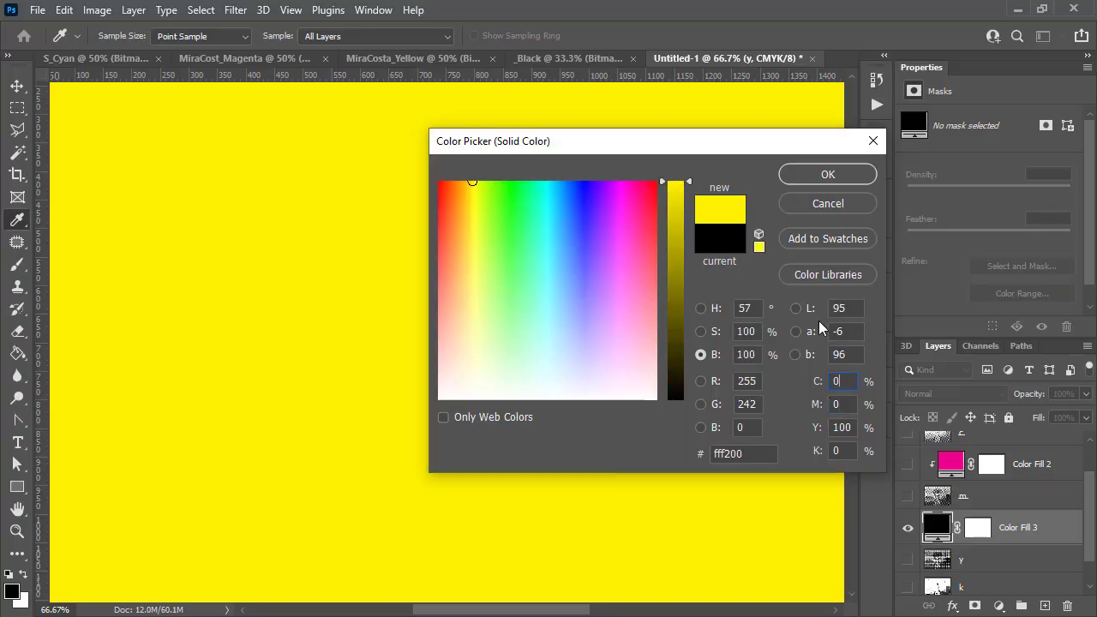
click(867, 182)
- Set the yellow fill's blend mode to Lighter Color and clip it to the y layer, making y visible
click(956, 395)
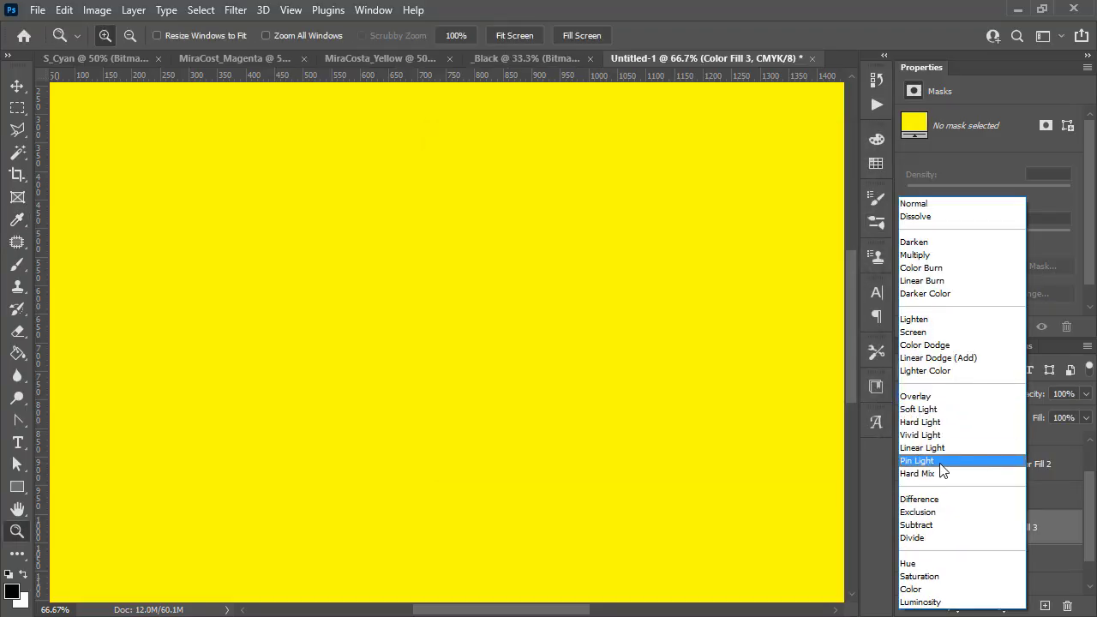
click(934, 371)
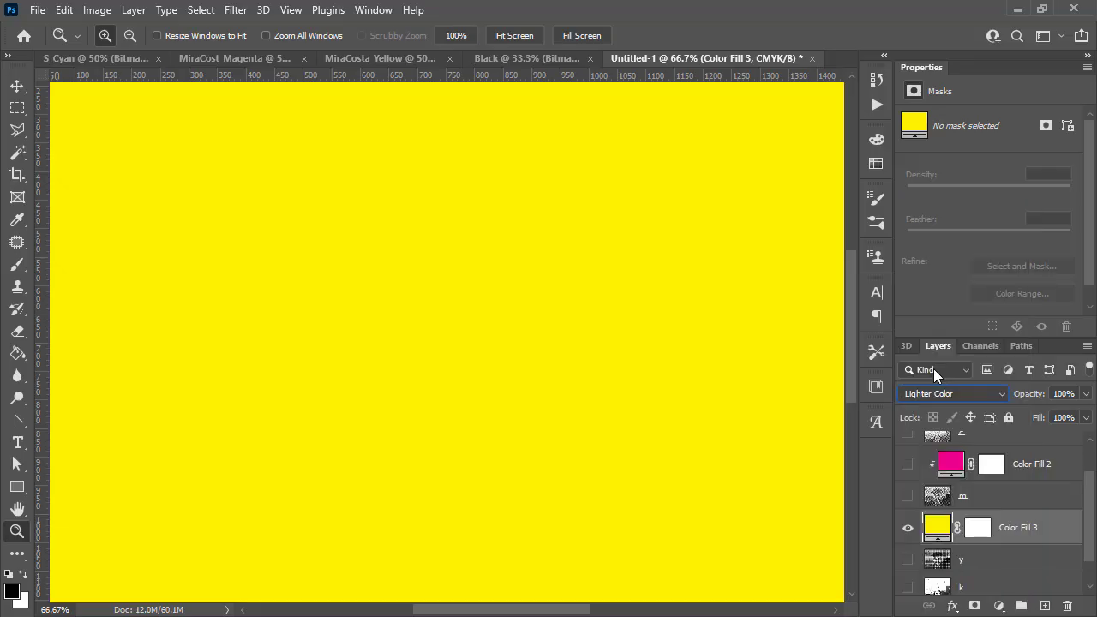
click(907, 559)
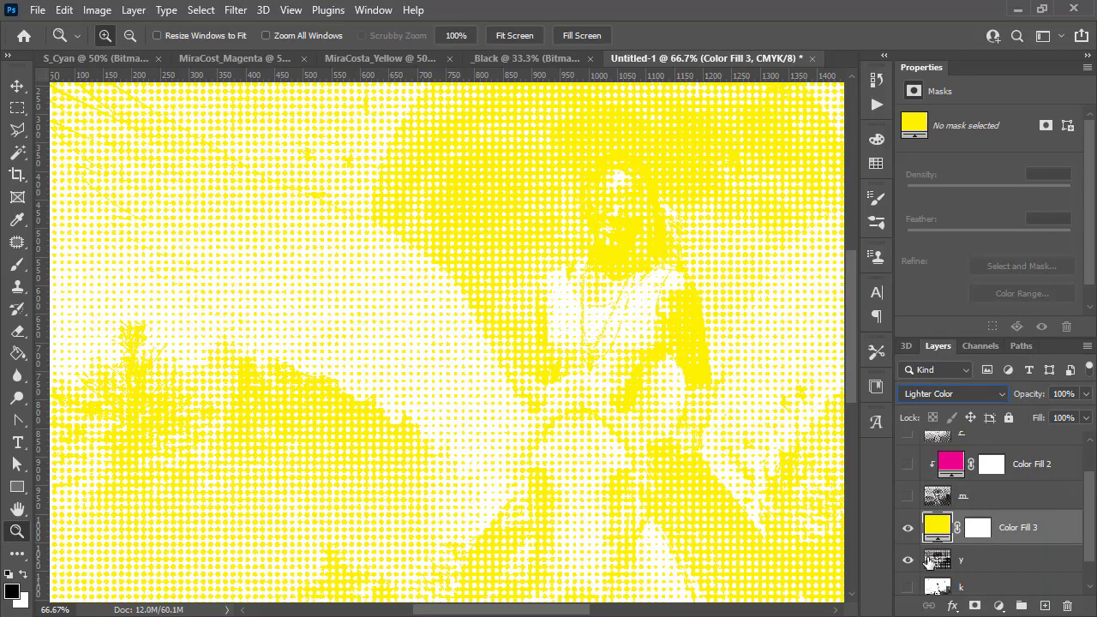
key(alt)
alt+click(1028, 540)
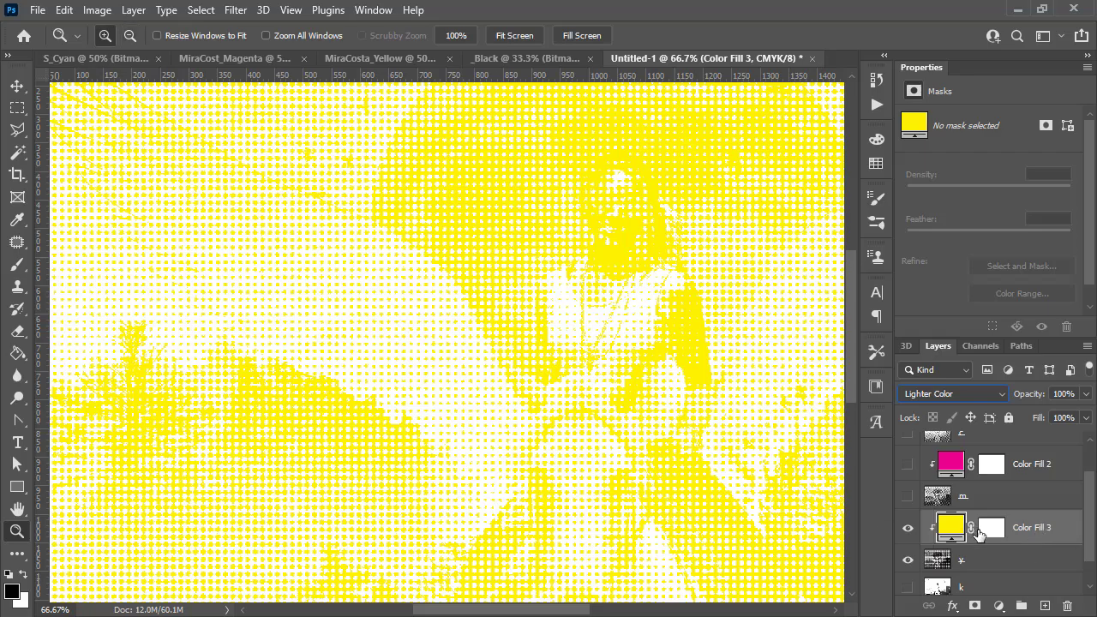
- Show the c, cyan fill, m and magenta fill layers to view the combined halftone
scroll(968, 555, down, 1)
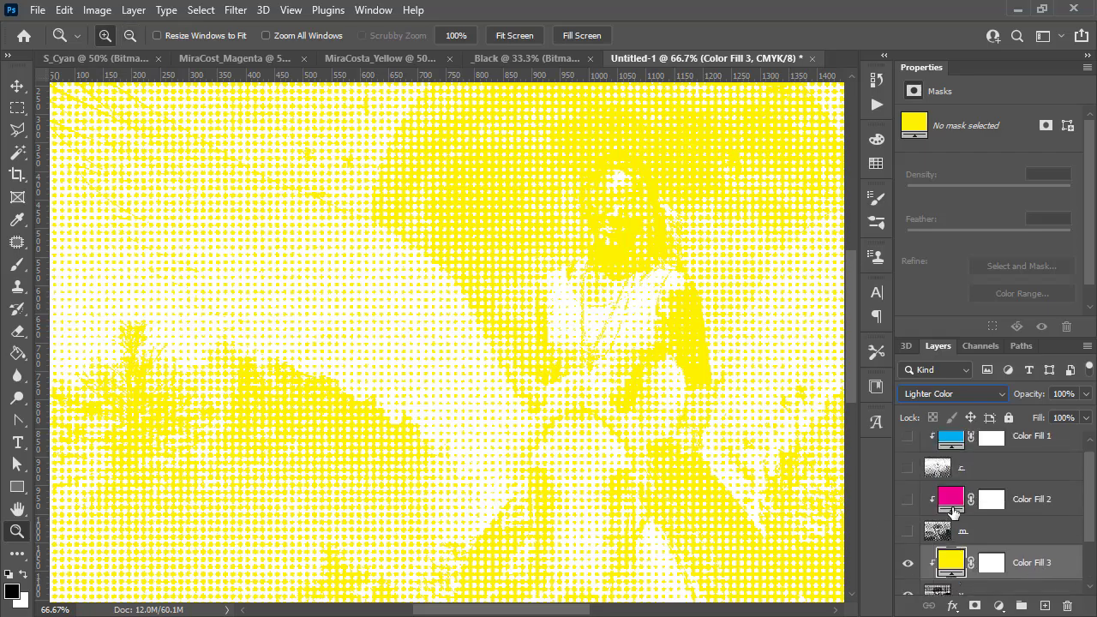
scroll(953, 512, up, 2)
scroll(903, 530, up, 1)
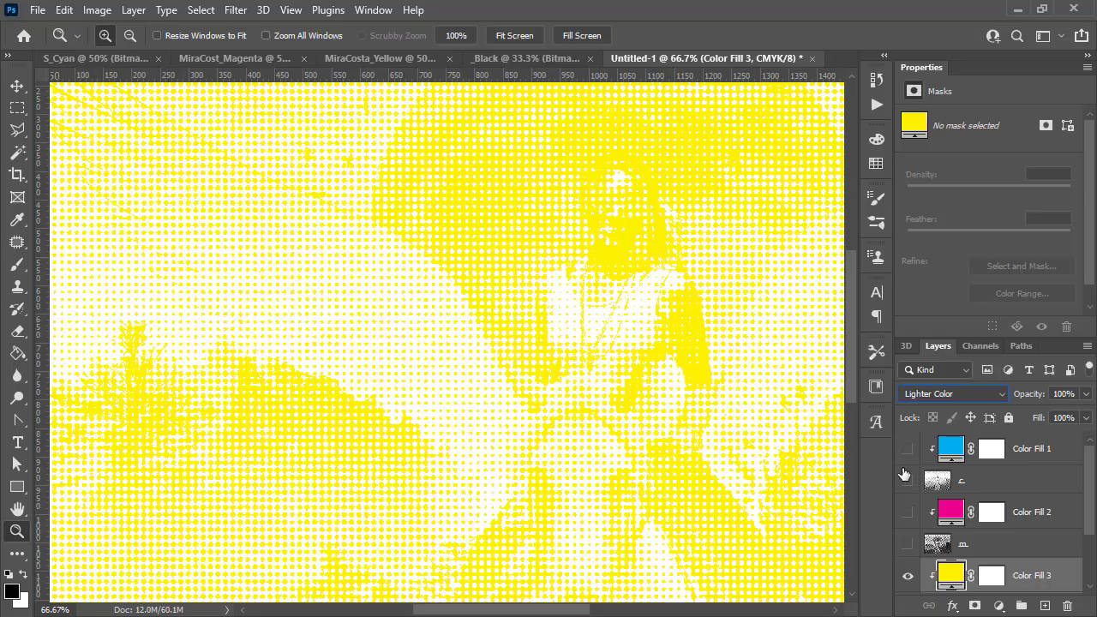
click(907, 448)
click(907, 480)
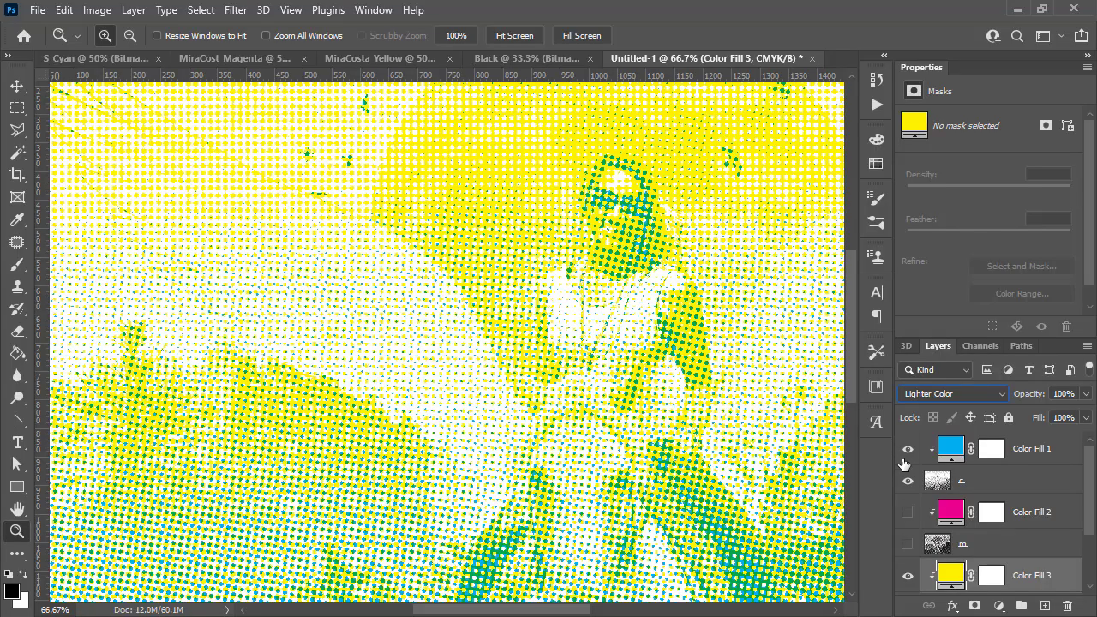
drag(908, 545, 899, 511)
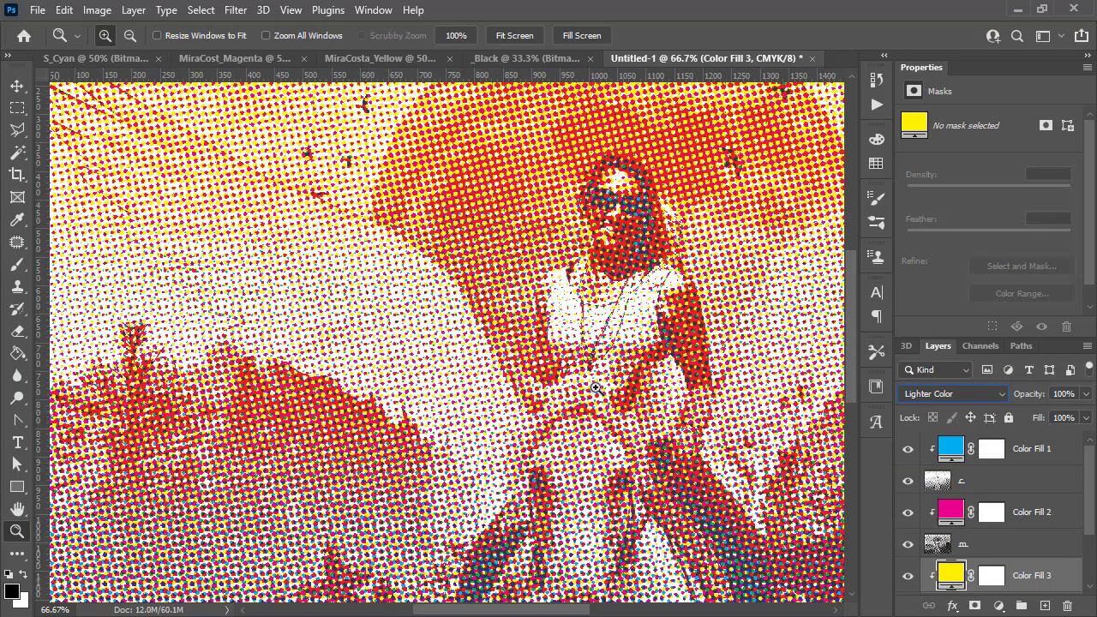
- Try switching the m layer's blend mode to Normal
scroll(935, 536, down, 2)
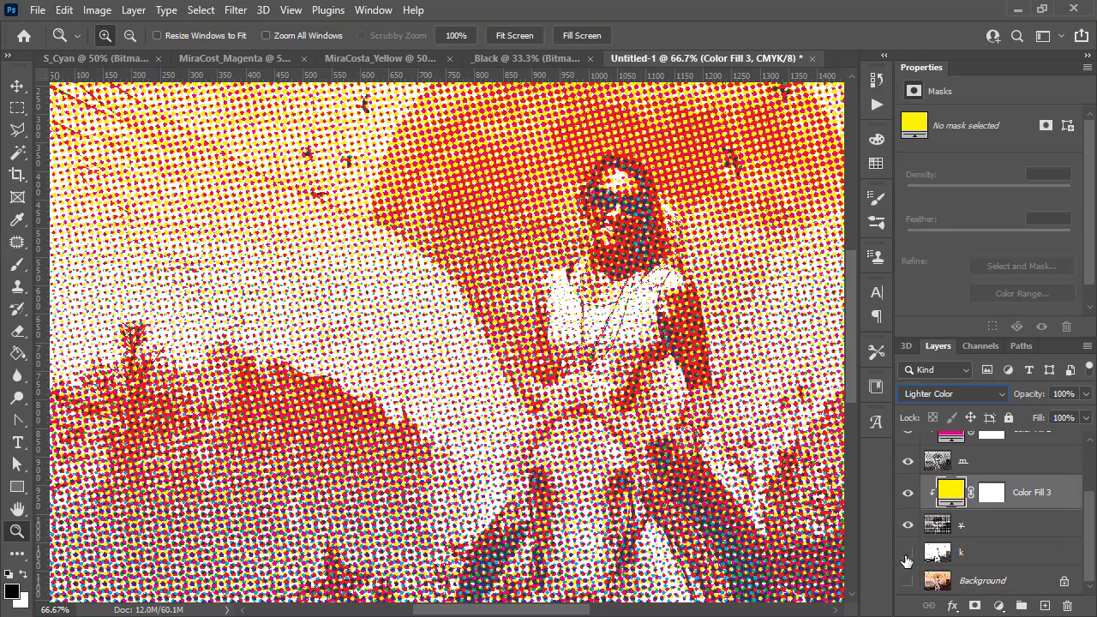
alt+click(446, 334)
click(984, 462)
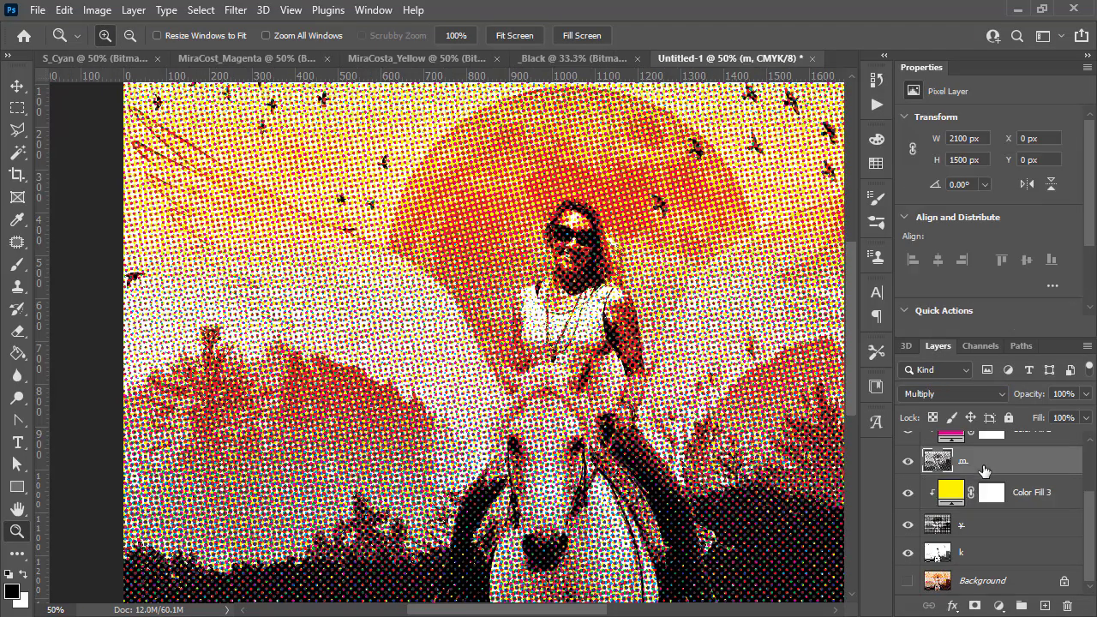
click(929, 394)
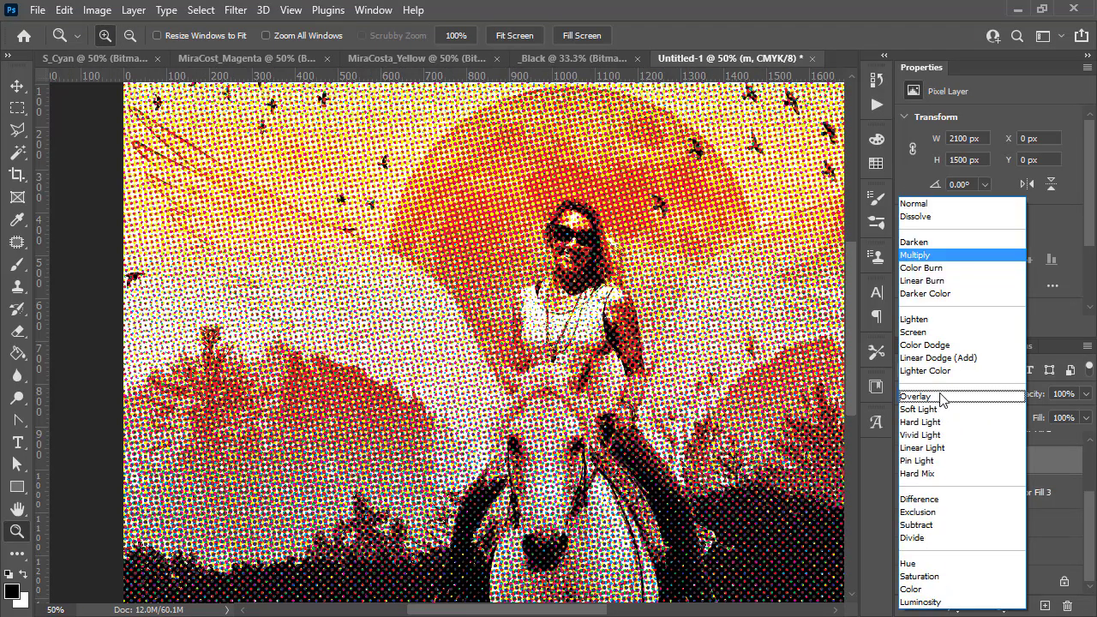
click(917, 204)
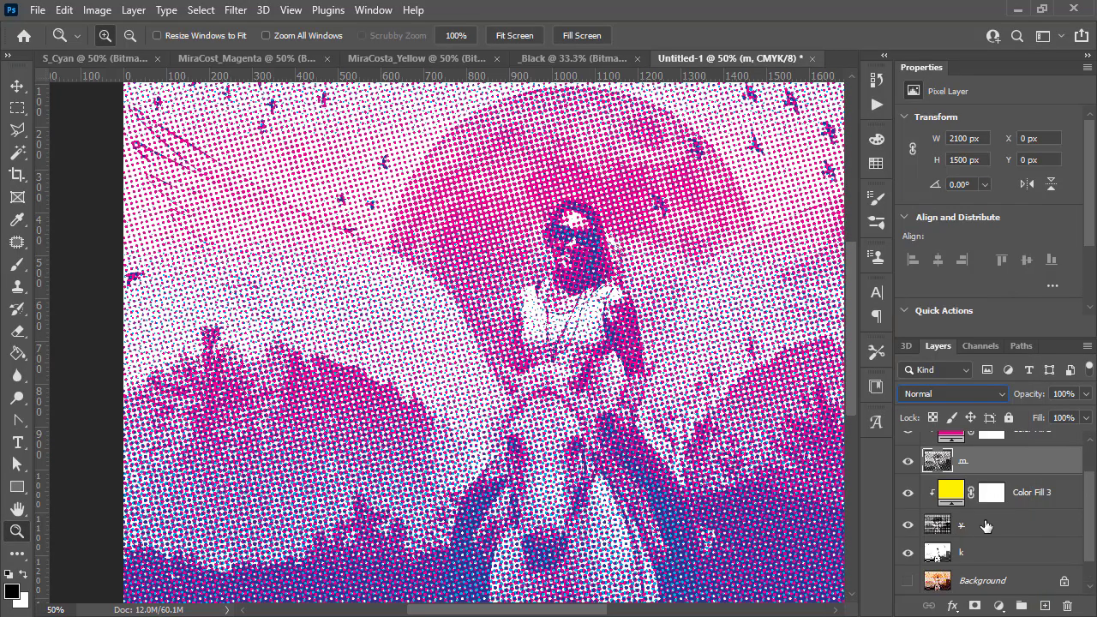
- Try the c layer in Normal blend mode and switch it back to Multiply
scroll(982, 518, up, 3)
click(986, 486)
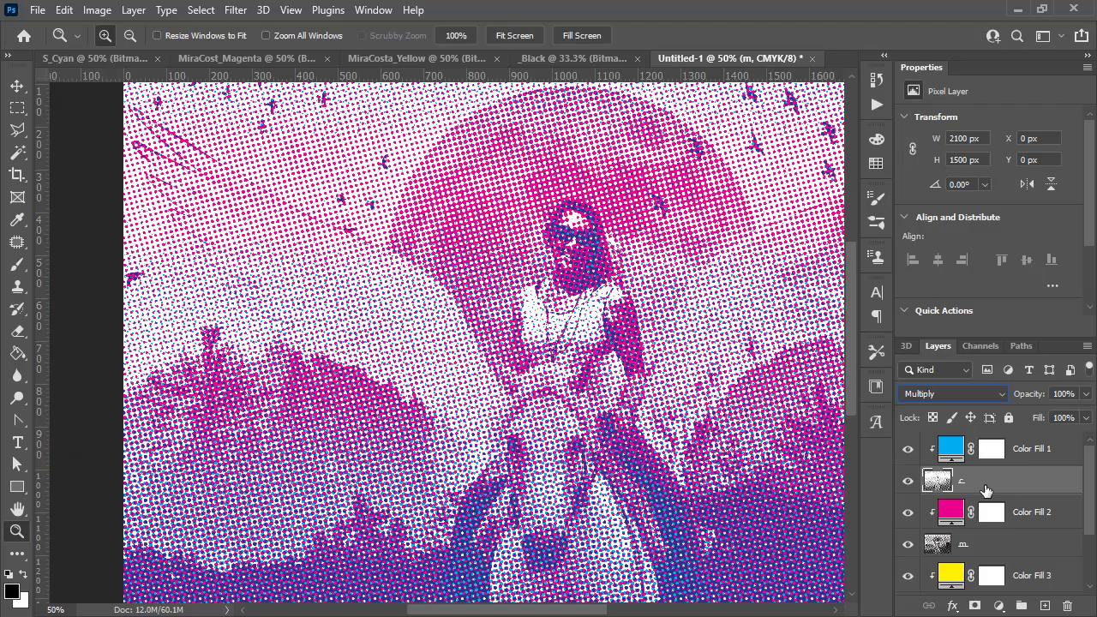
click(950, 394)
click(931, 202)
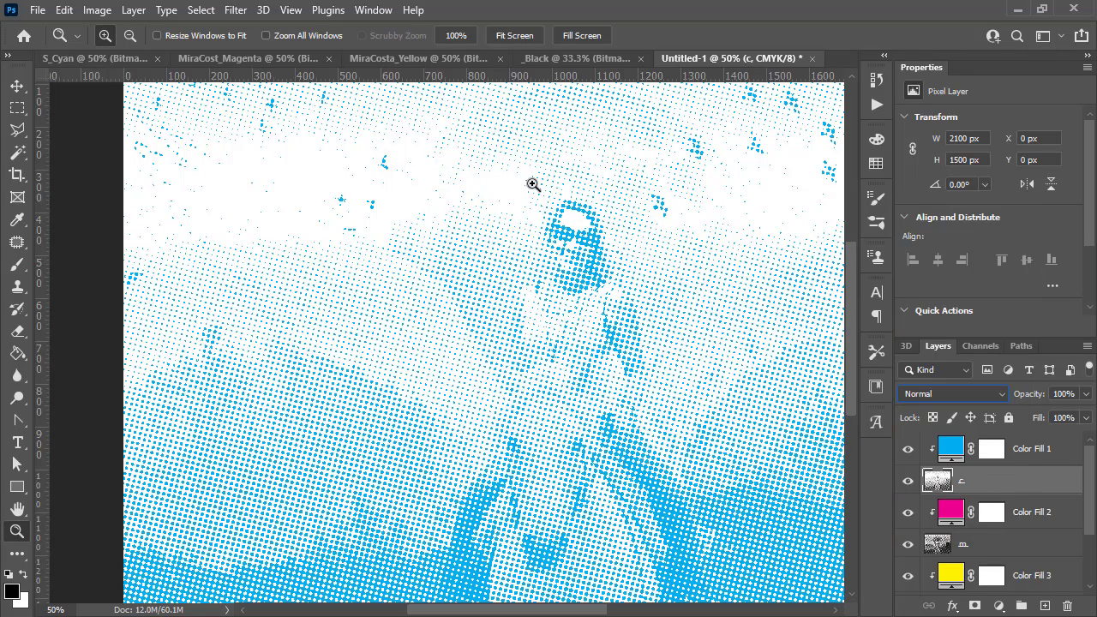
click(955, 392)
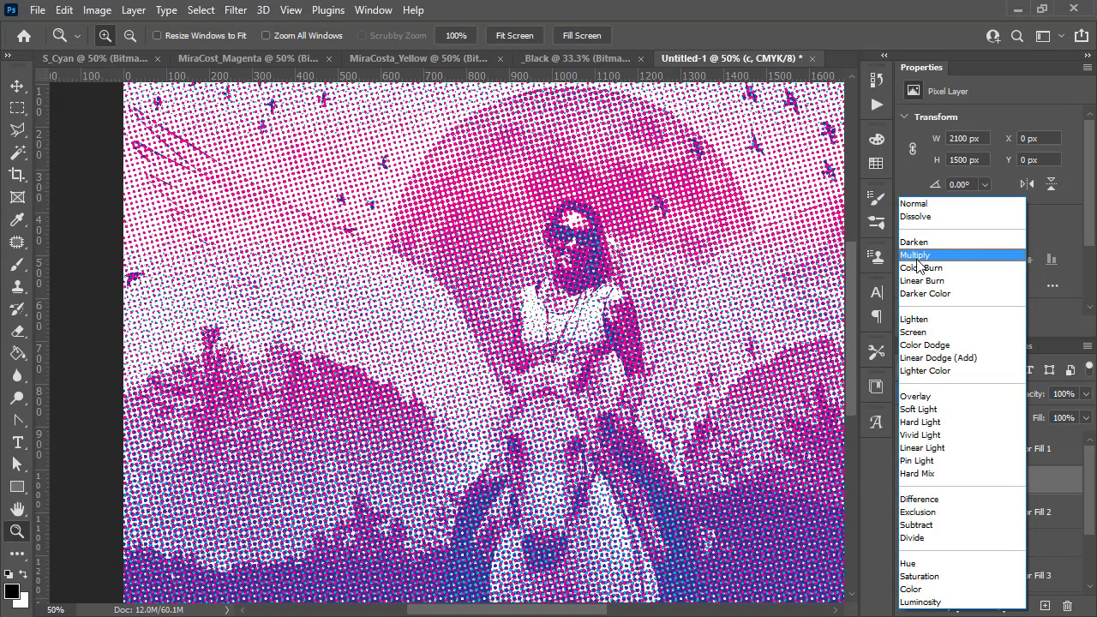
click(917, 259)
- Set the m layer's blend mode back to Multiply
scroll(948, 464, down, 3)
scroll(956, 505, up, 2)
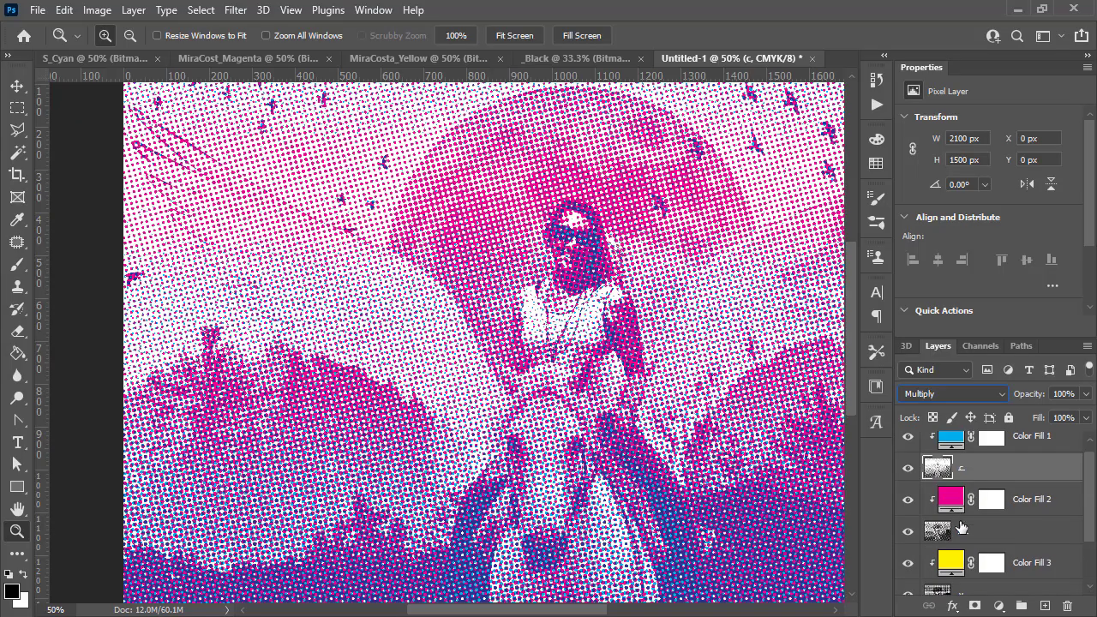
click(961, 533)
click(953, 391)
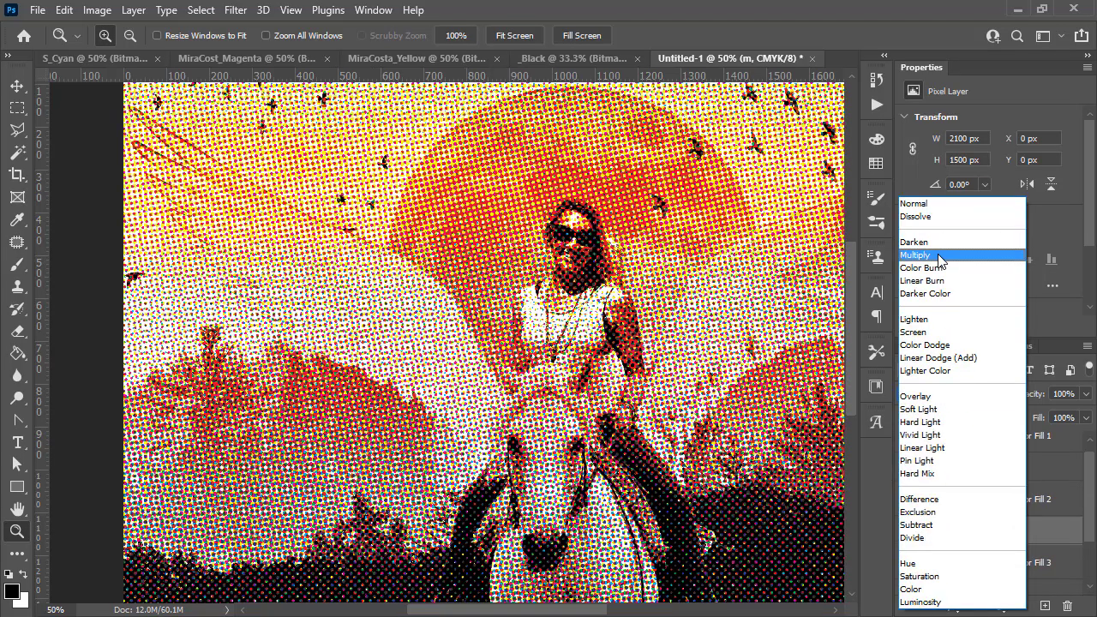
click(934, 254)
- Set the y layer's blend mode to Multiply
scroll(968, 479, down, 1)
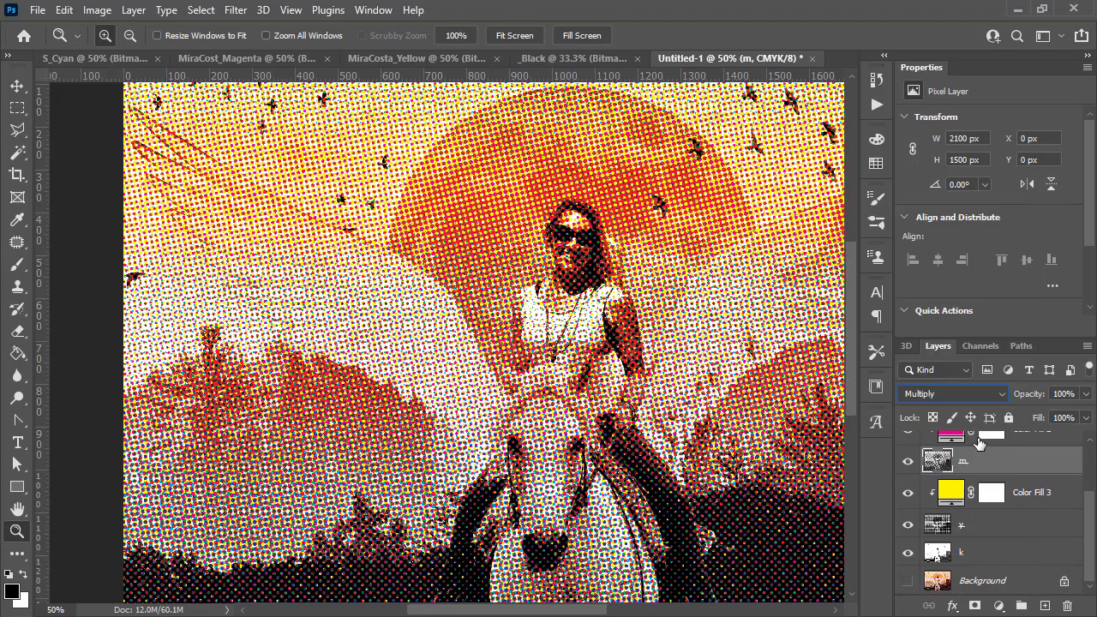
click(965, 525)
click(953, 394)
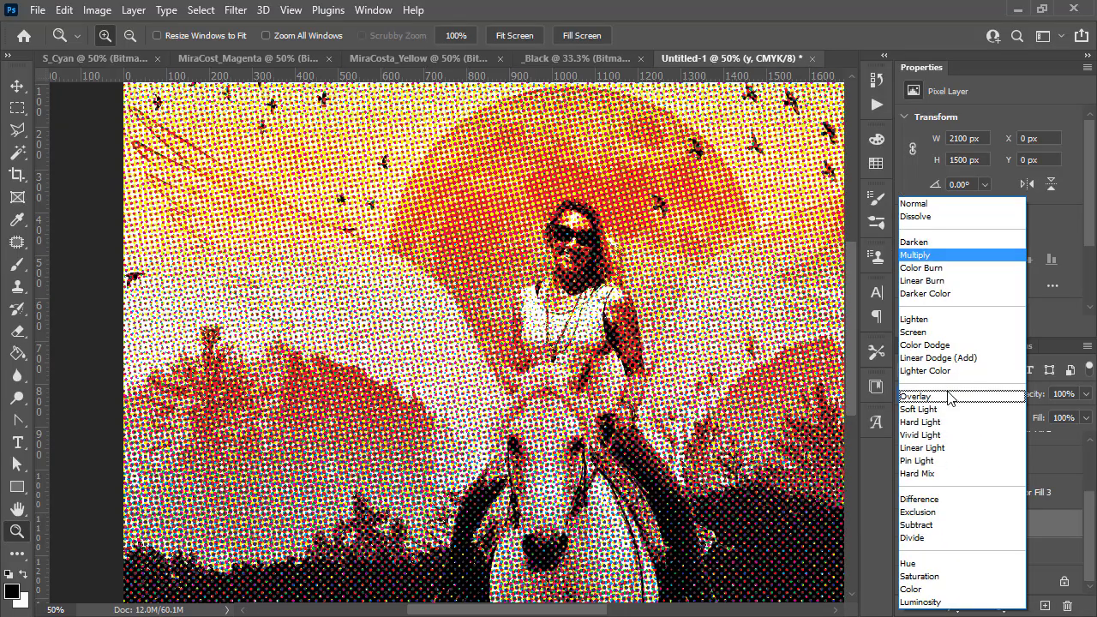
click(935, 256)
click(583, 347)
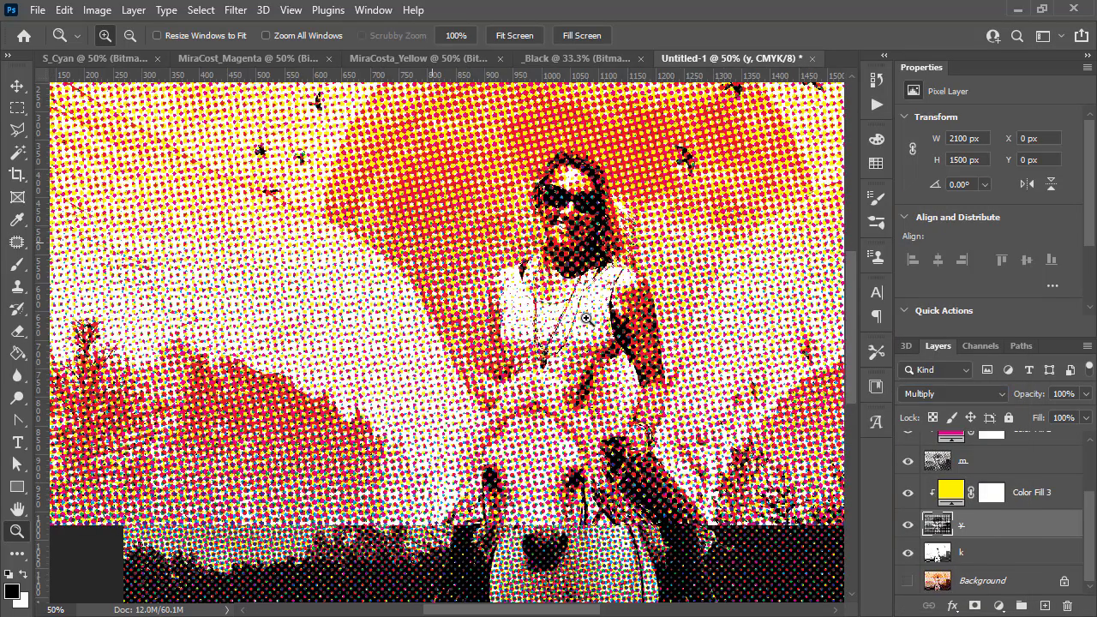
click(593, 294)
scroll(601, 278, up, 5)
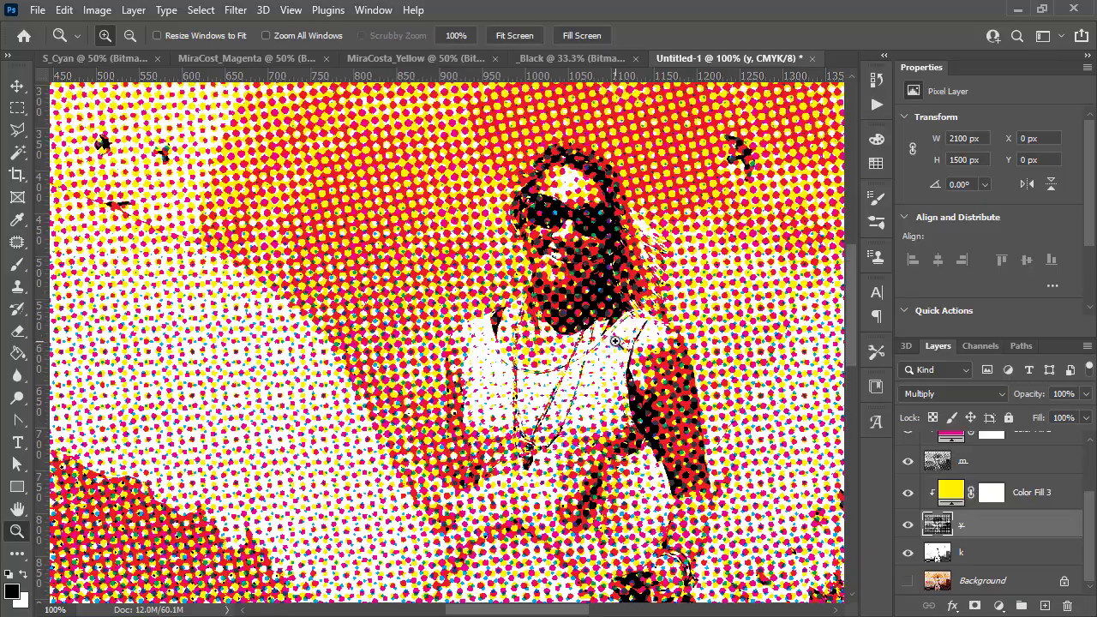
scroll(613, 301, up, 2)
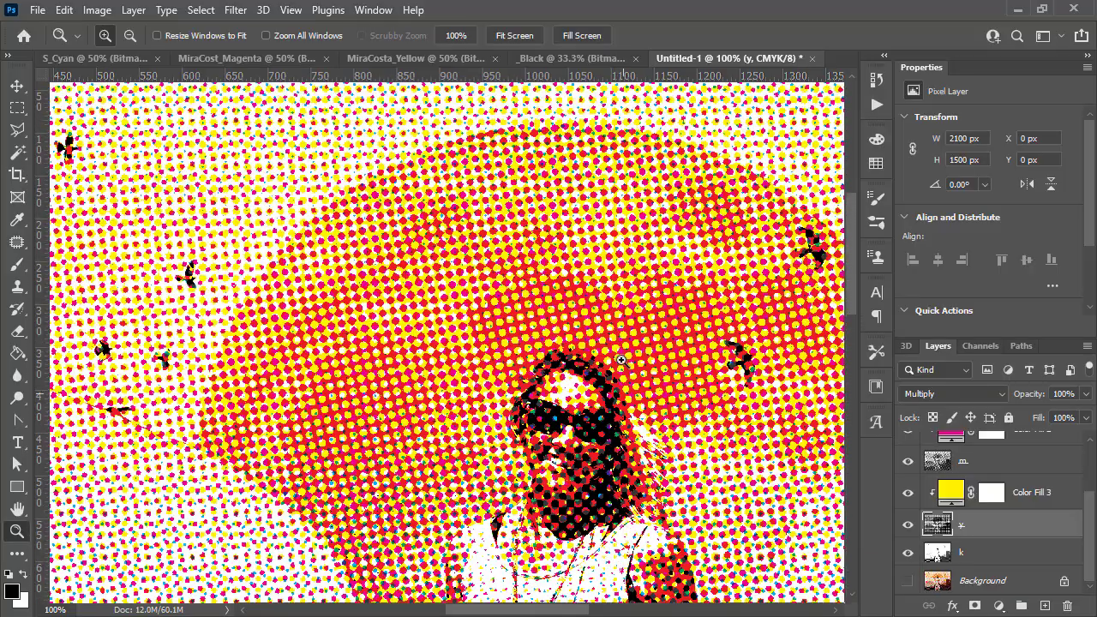
- Zoom in and out across the composite image to examine the overlapping CMYK halftone dots
click(453, 386)
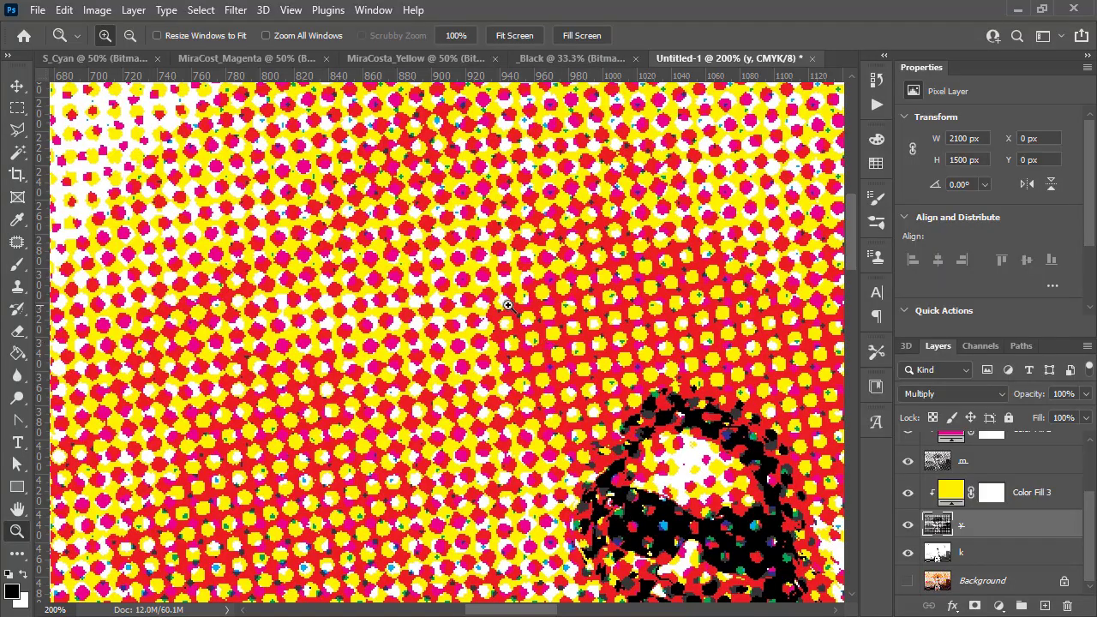
scroll(558, 339, down, 2)
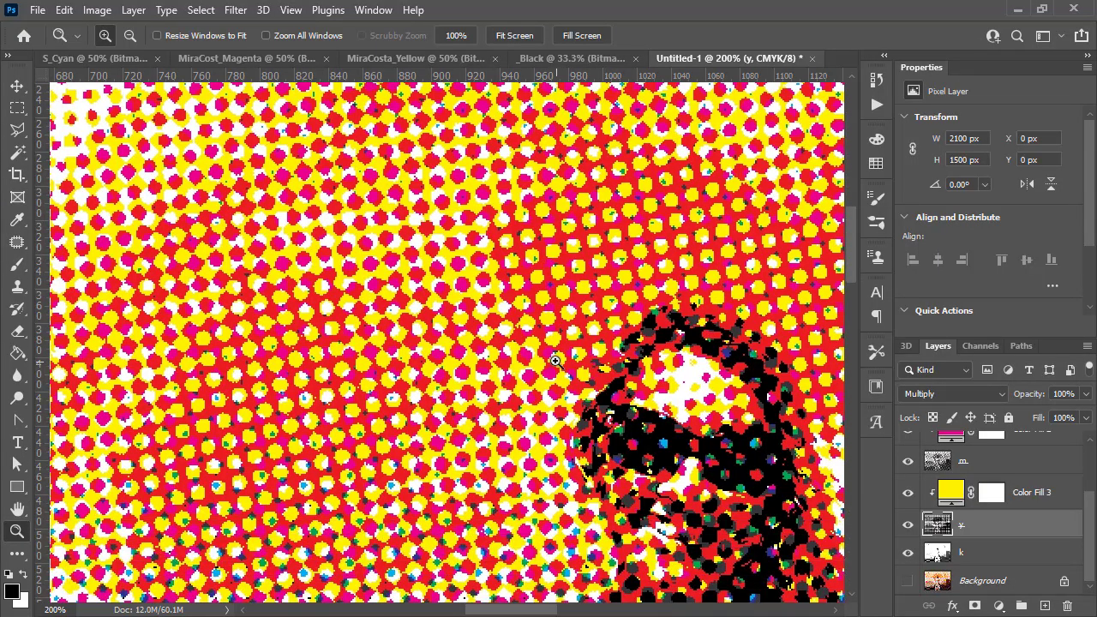
alt+click(525, 327)
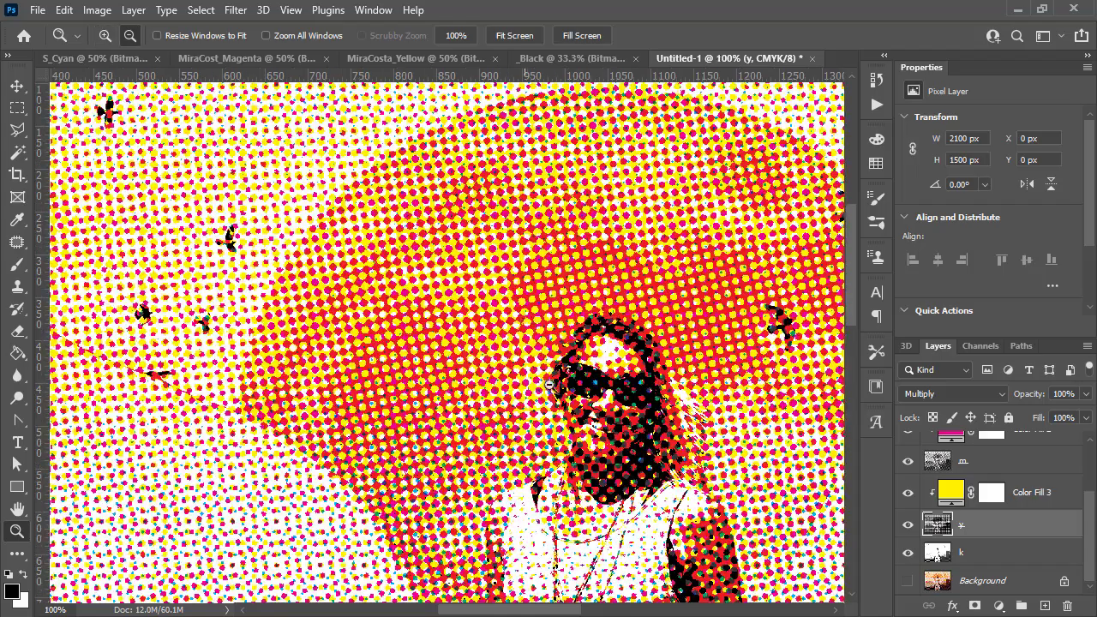
alt+click(558, 391)
alt+click(622, 422)
alt+click(600, 453)
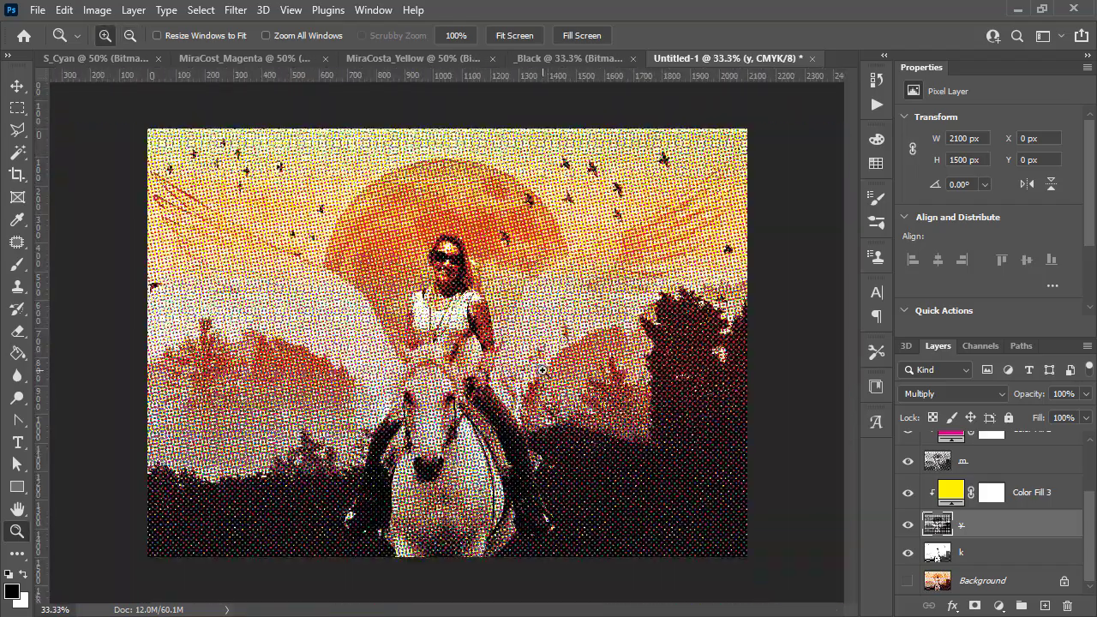
alt+click(497, 347)
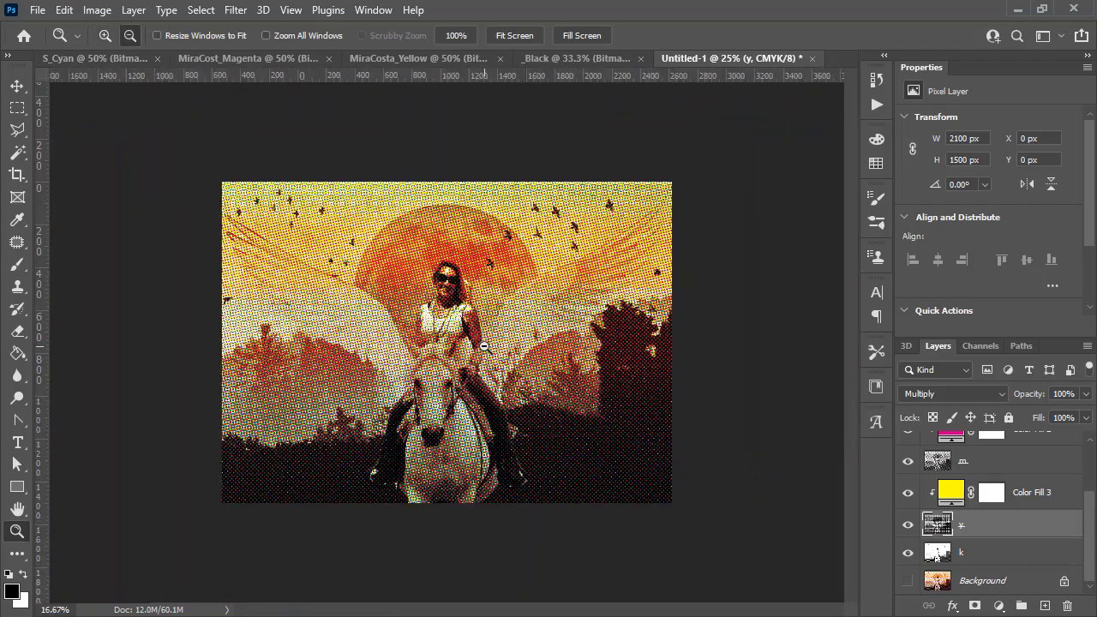
alt+click(441, 447)
click(438, 314)
click(439, 314)
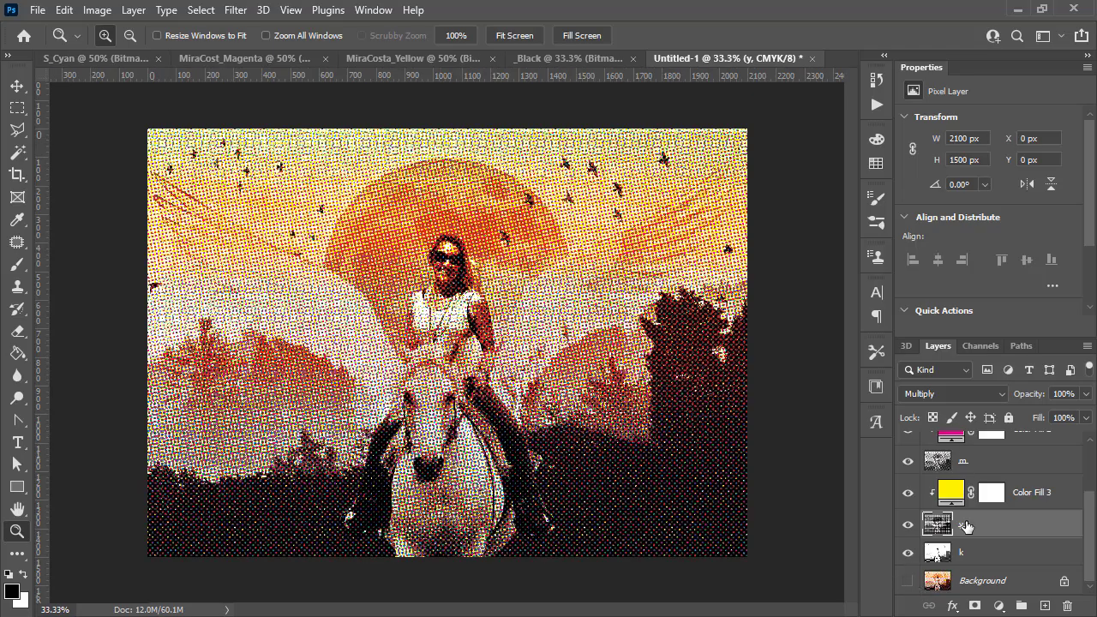
- Review the layer stack and compare the separate Cyan, Magenta, Yellow and Black bitmap source documents with the composite
scroll(967, 526, up, 3)
scroll(958, 442, down, 2)
scroll(956, 462, up, 2)
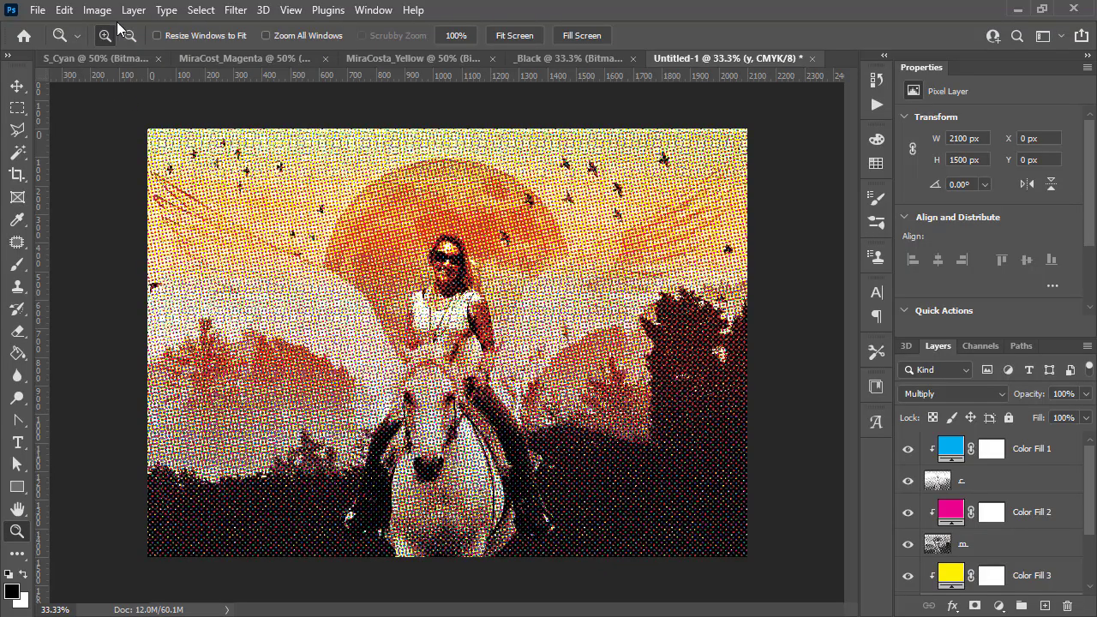
click(90, 60)
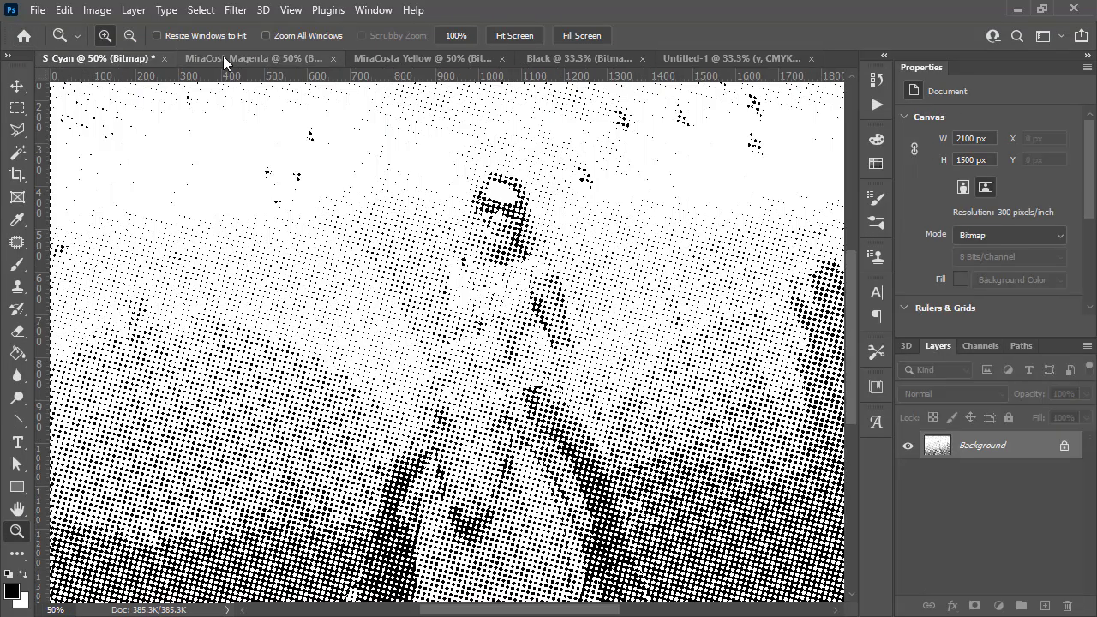
click(223, 57)
click(412, 54)
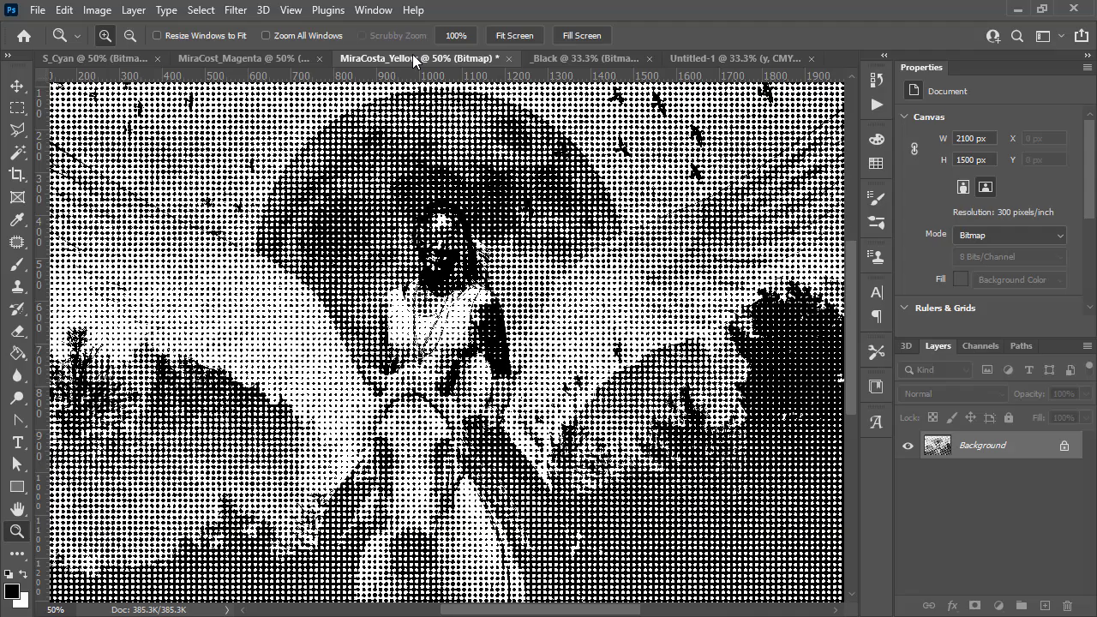
click(576, 55)
click(88, 54)
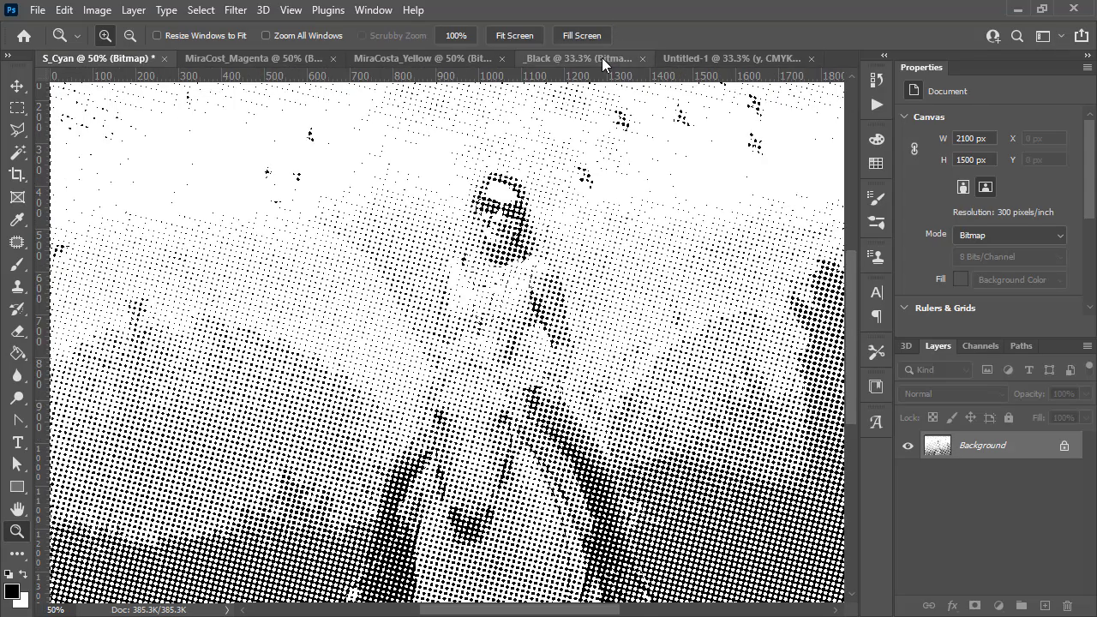
click(563, 55)
click(98, 54)
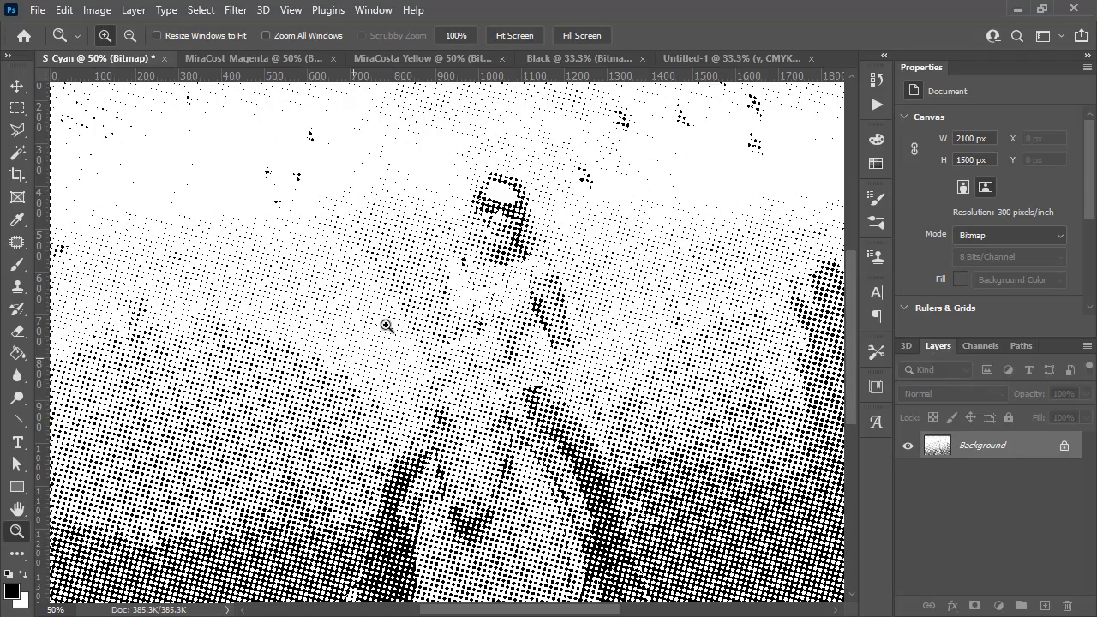
click(692, 57)
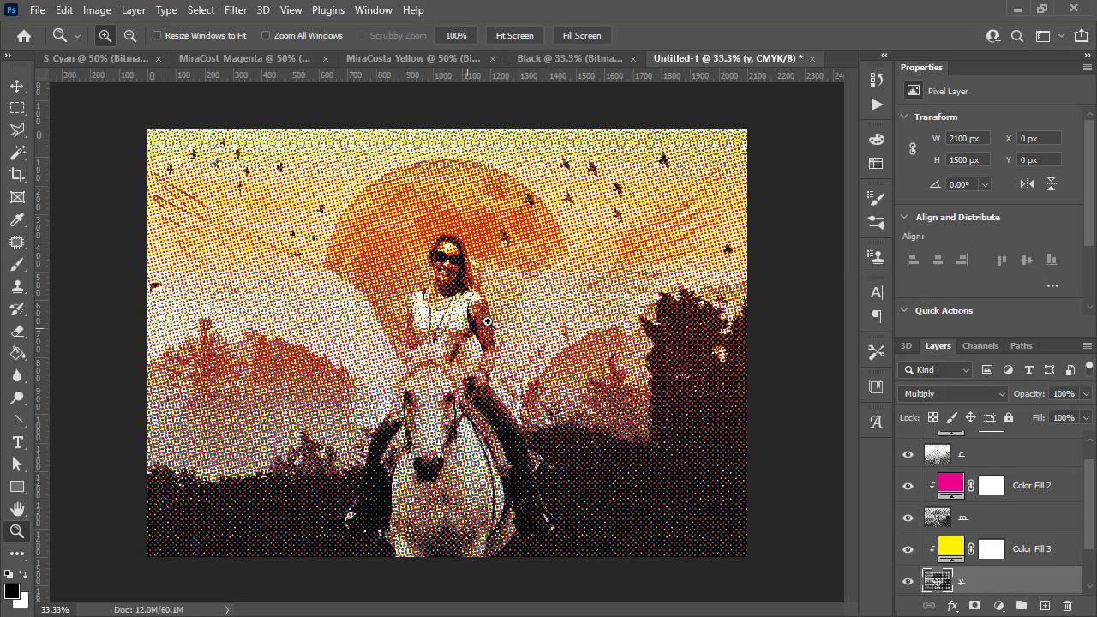
scroll(1026, 488, up, 1)
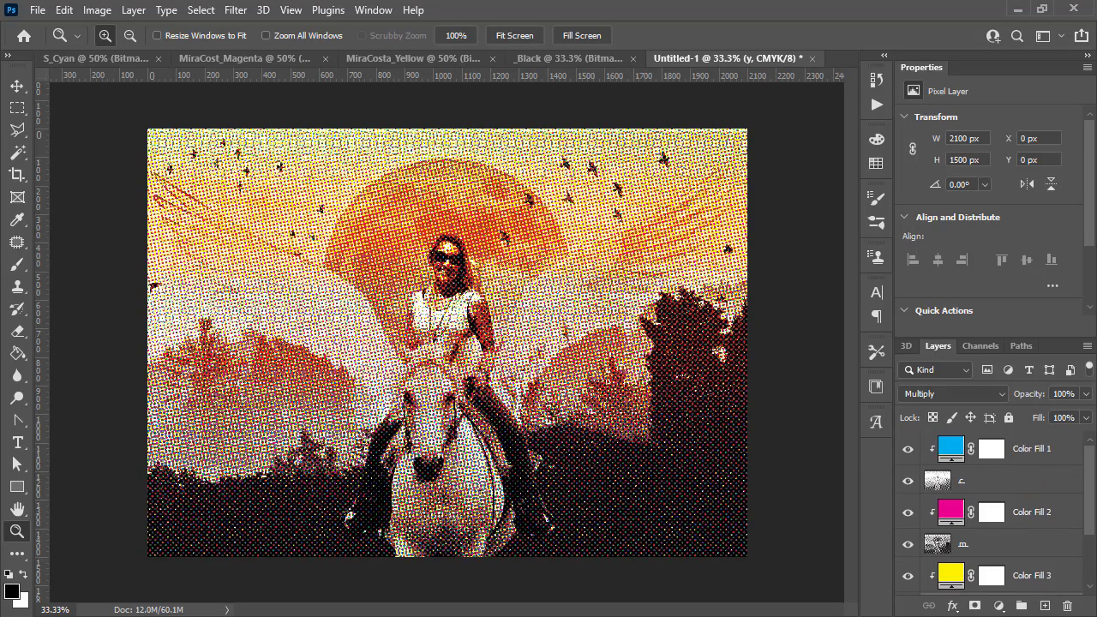